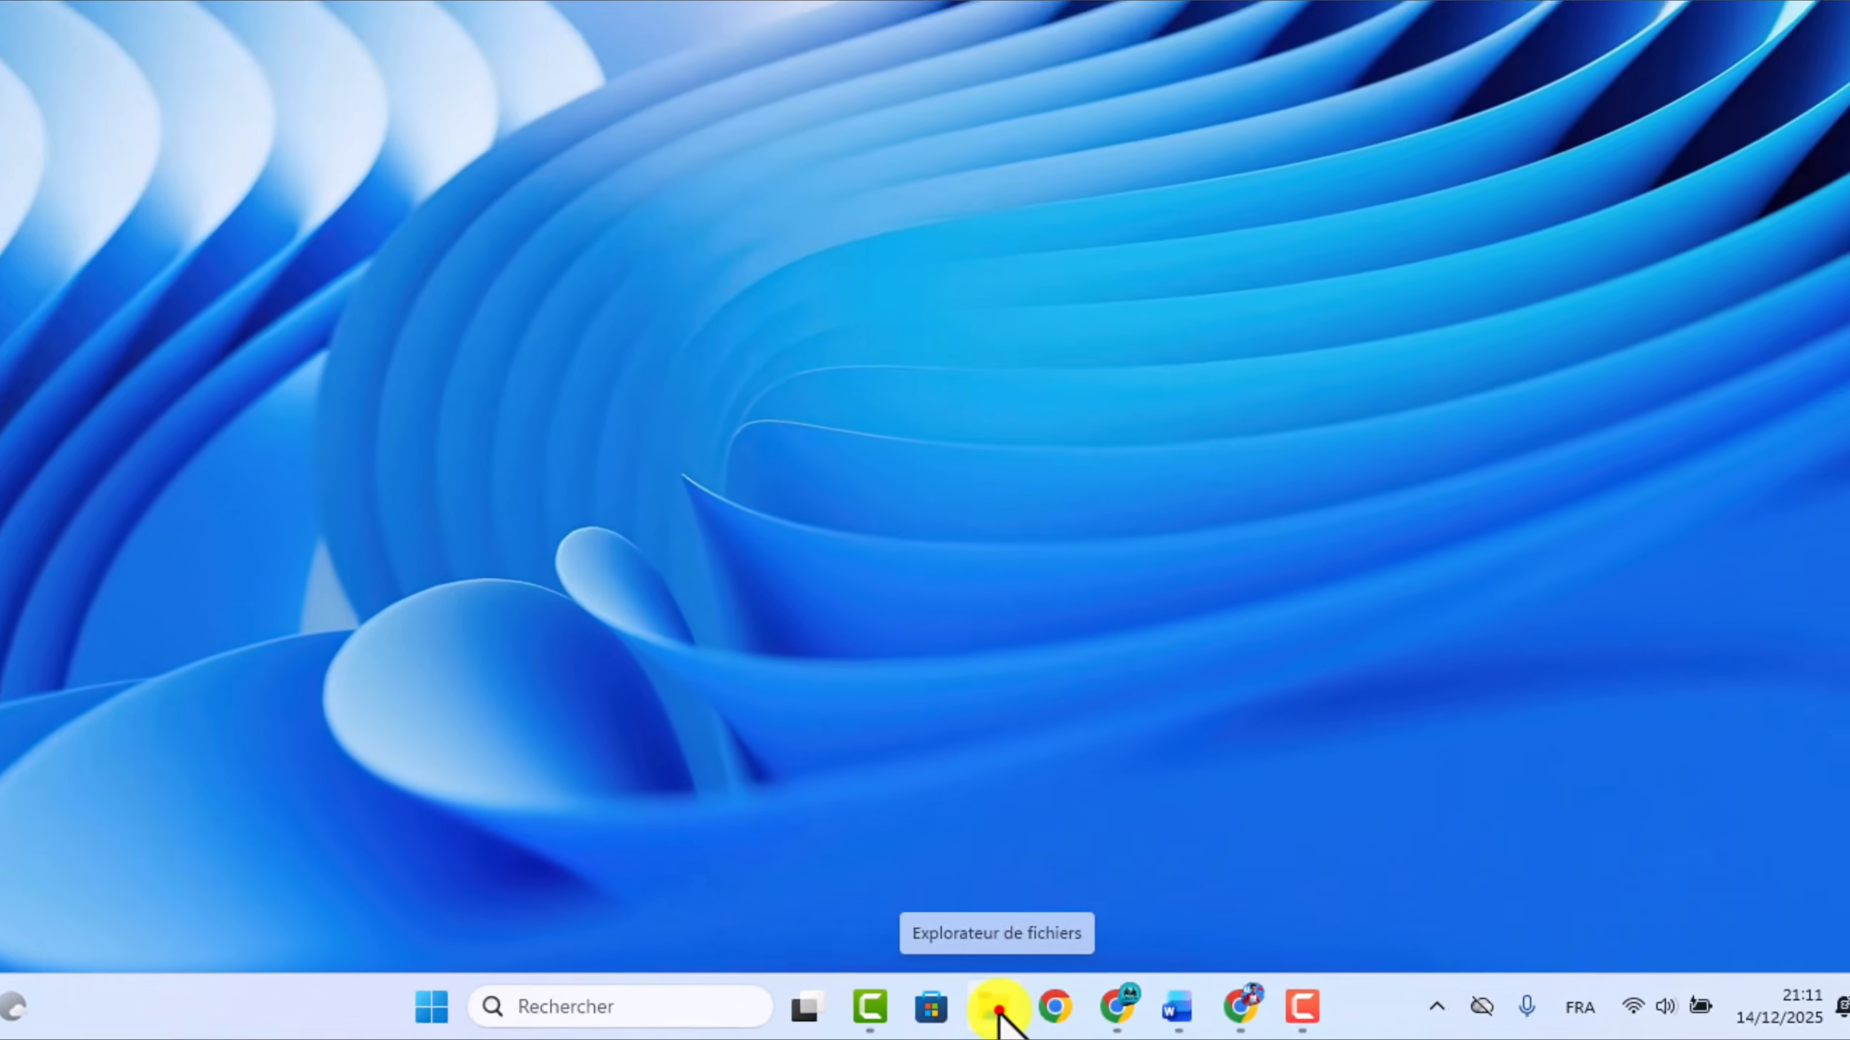
# Open the local disk C: in File Explorer.
pyautogui.click(1037, 1003)
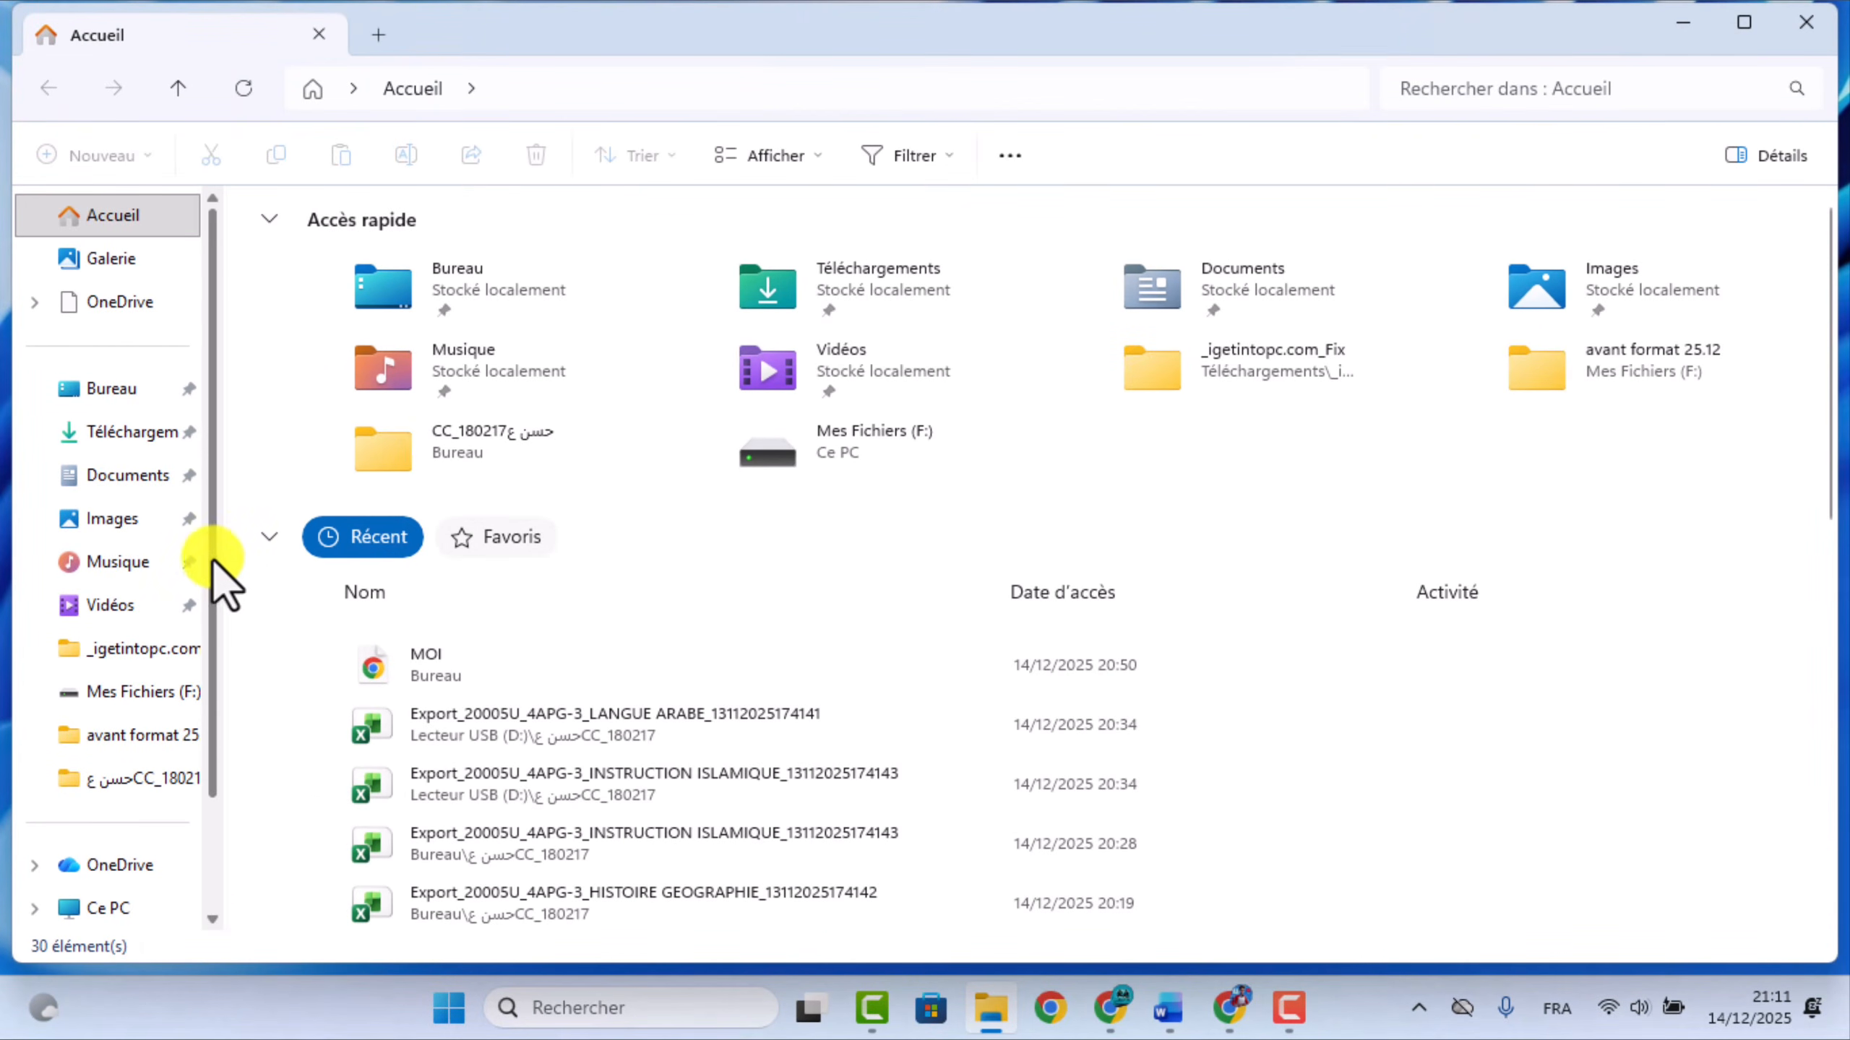
pyautogui.moveTo(212, 557); pyautogui.dragTo(211, 656)
pyautogui.click(120, 770)
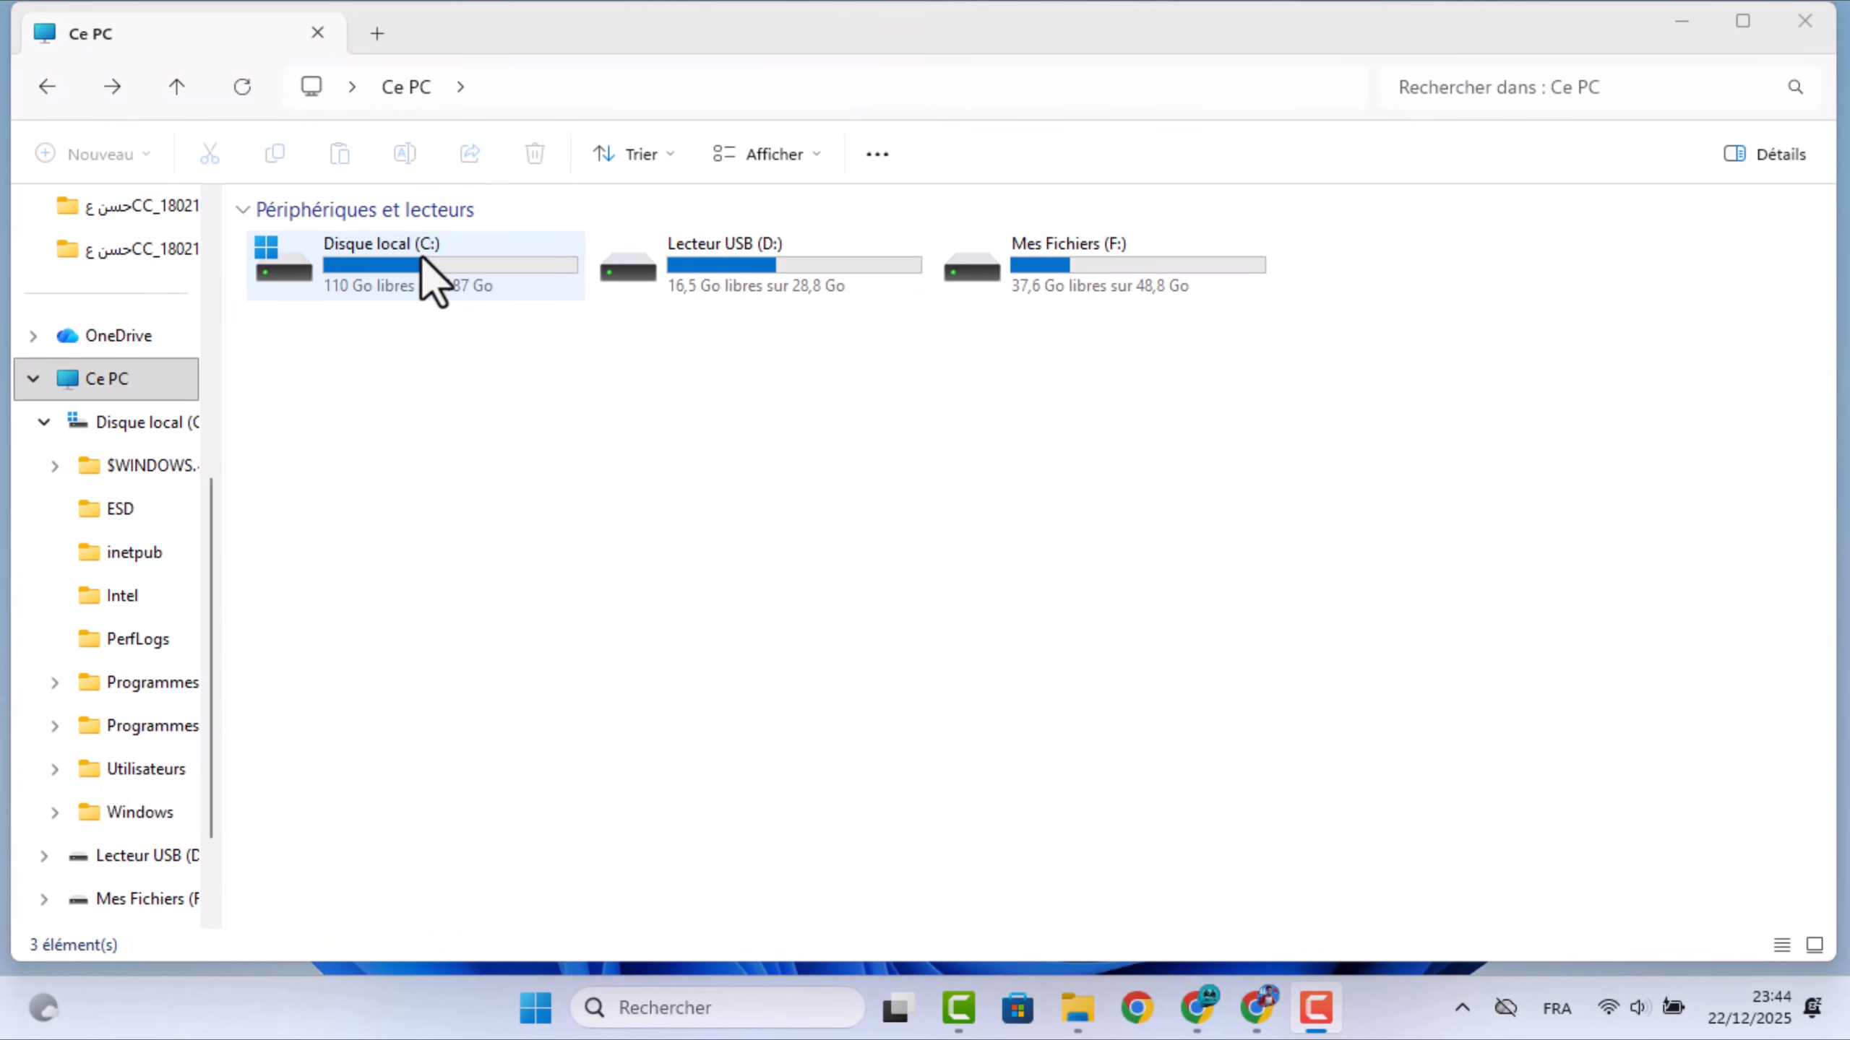
pyautogui.doubleClick(424, 261)
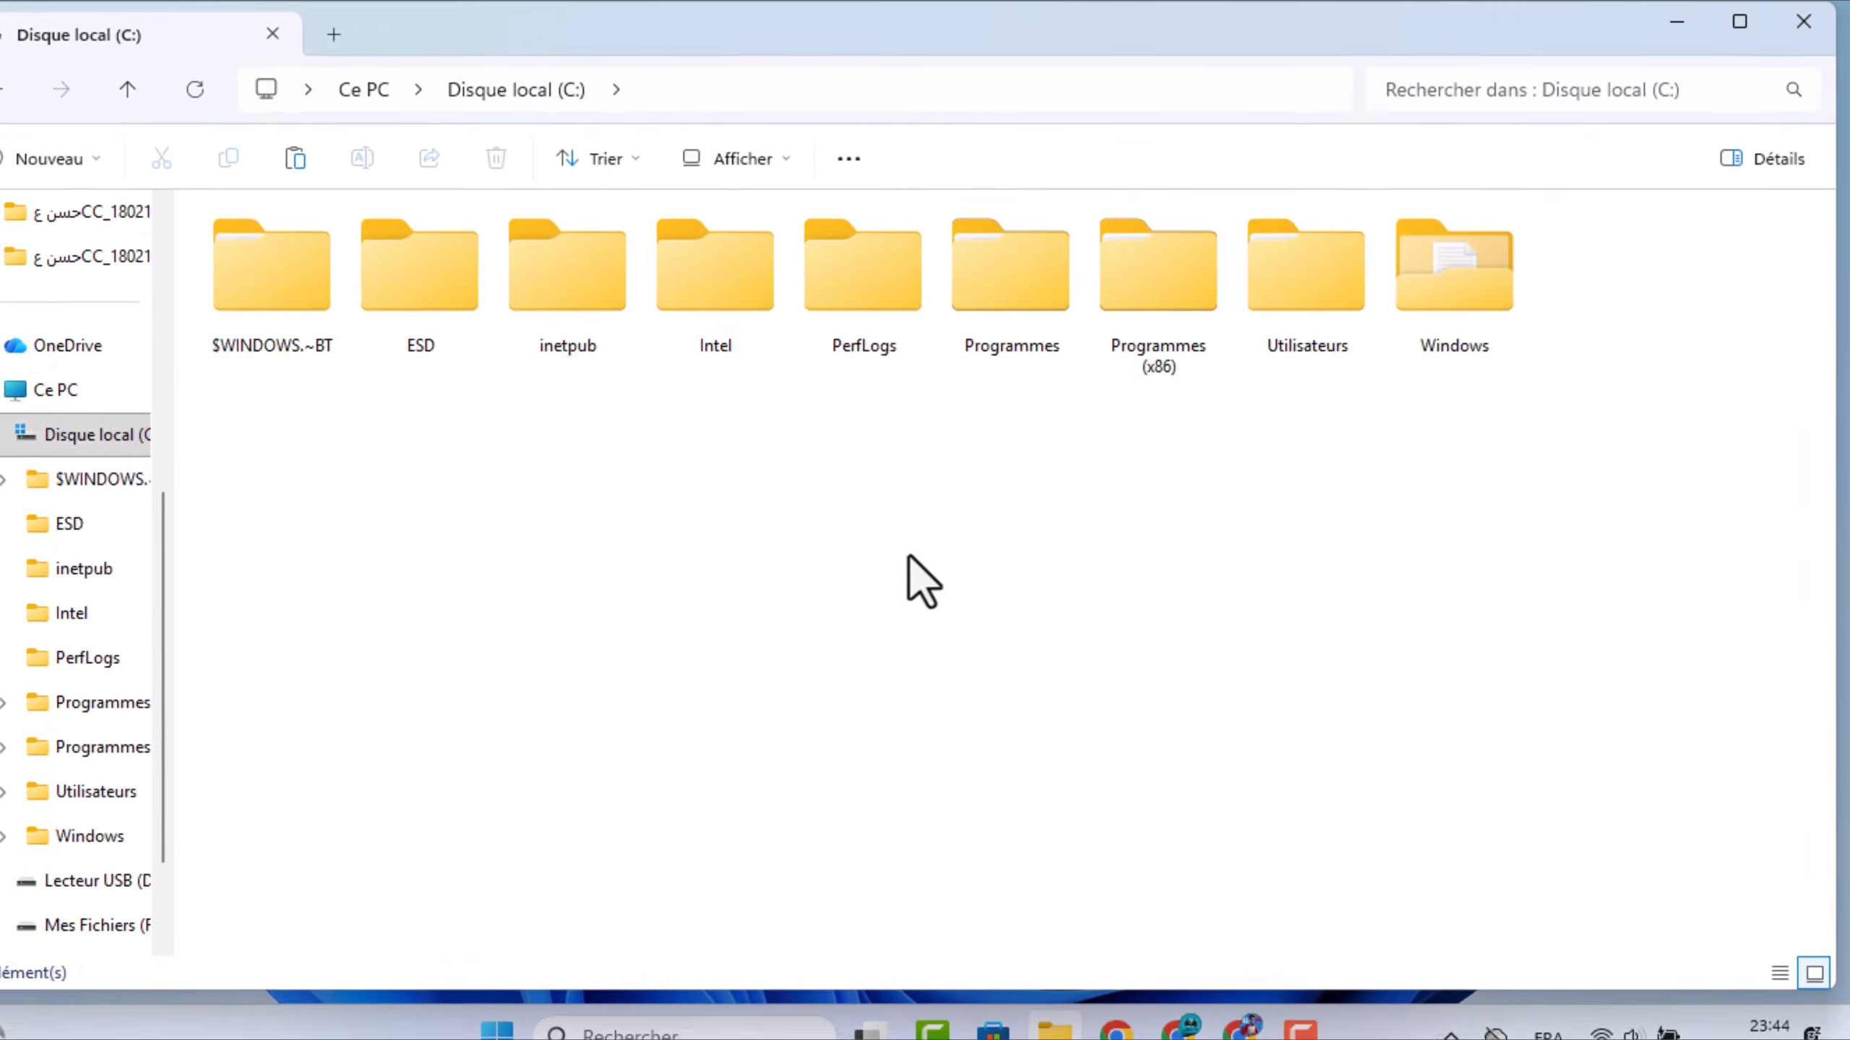
# Create a folder named "Office 2021" at the root of drive C: and minimize the File Explorer window.
pyautogui.rightClick(934, 540)
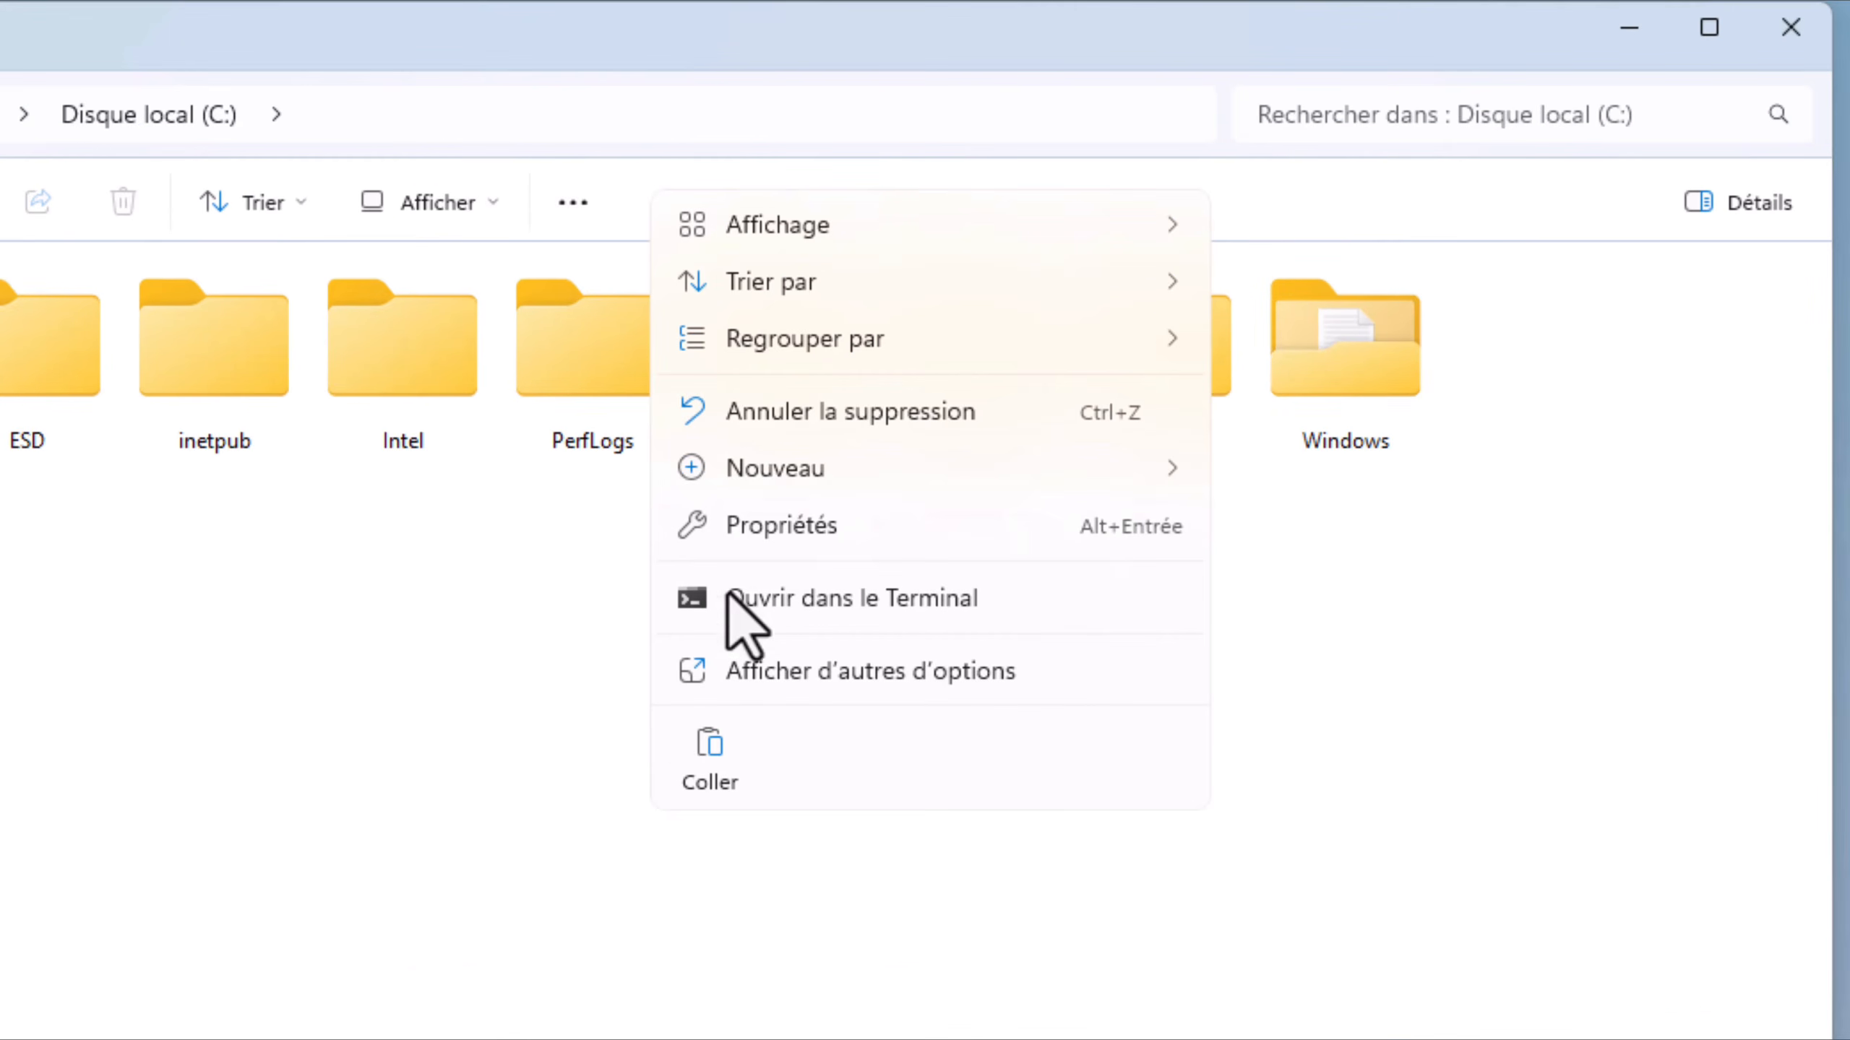
pyautogui.moveTo(814, 468)
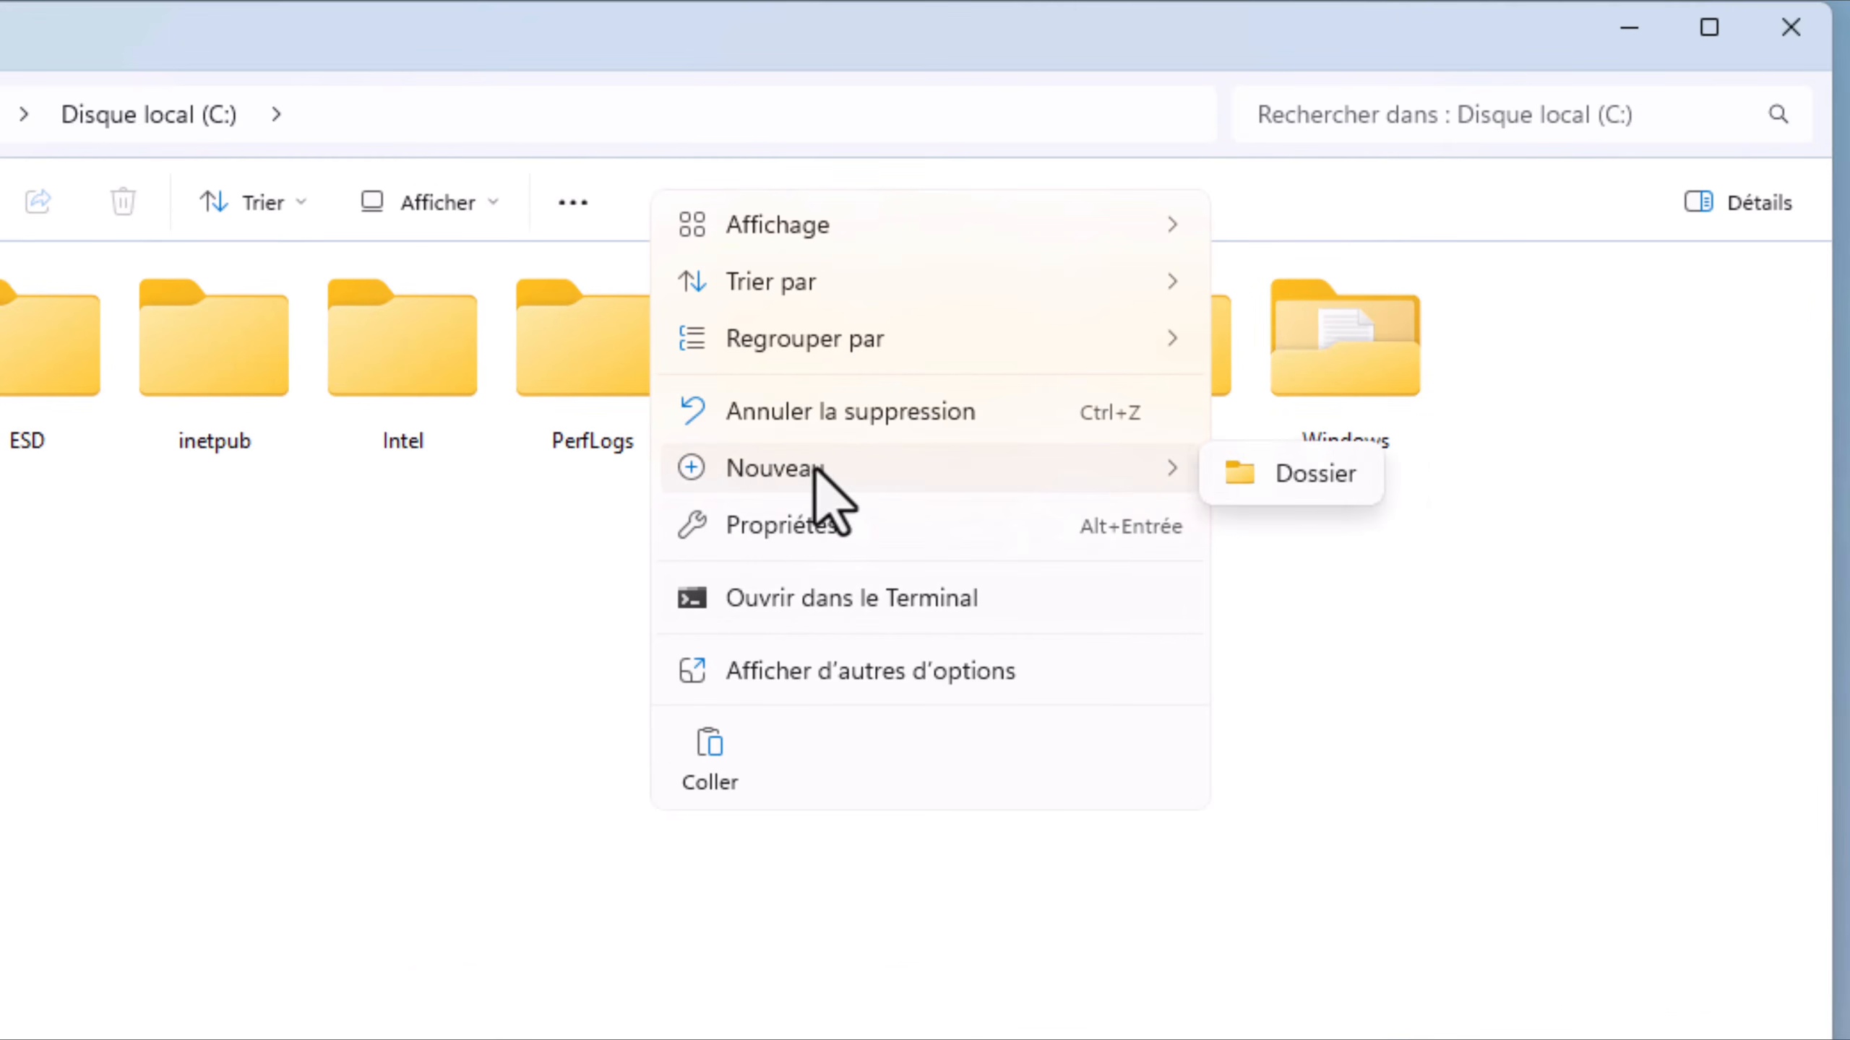
pyautogui.click(1303, 475)
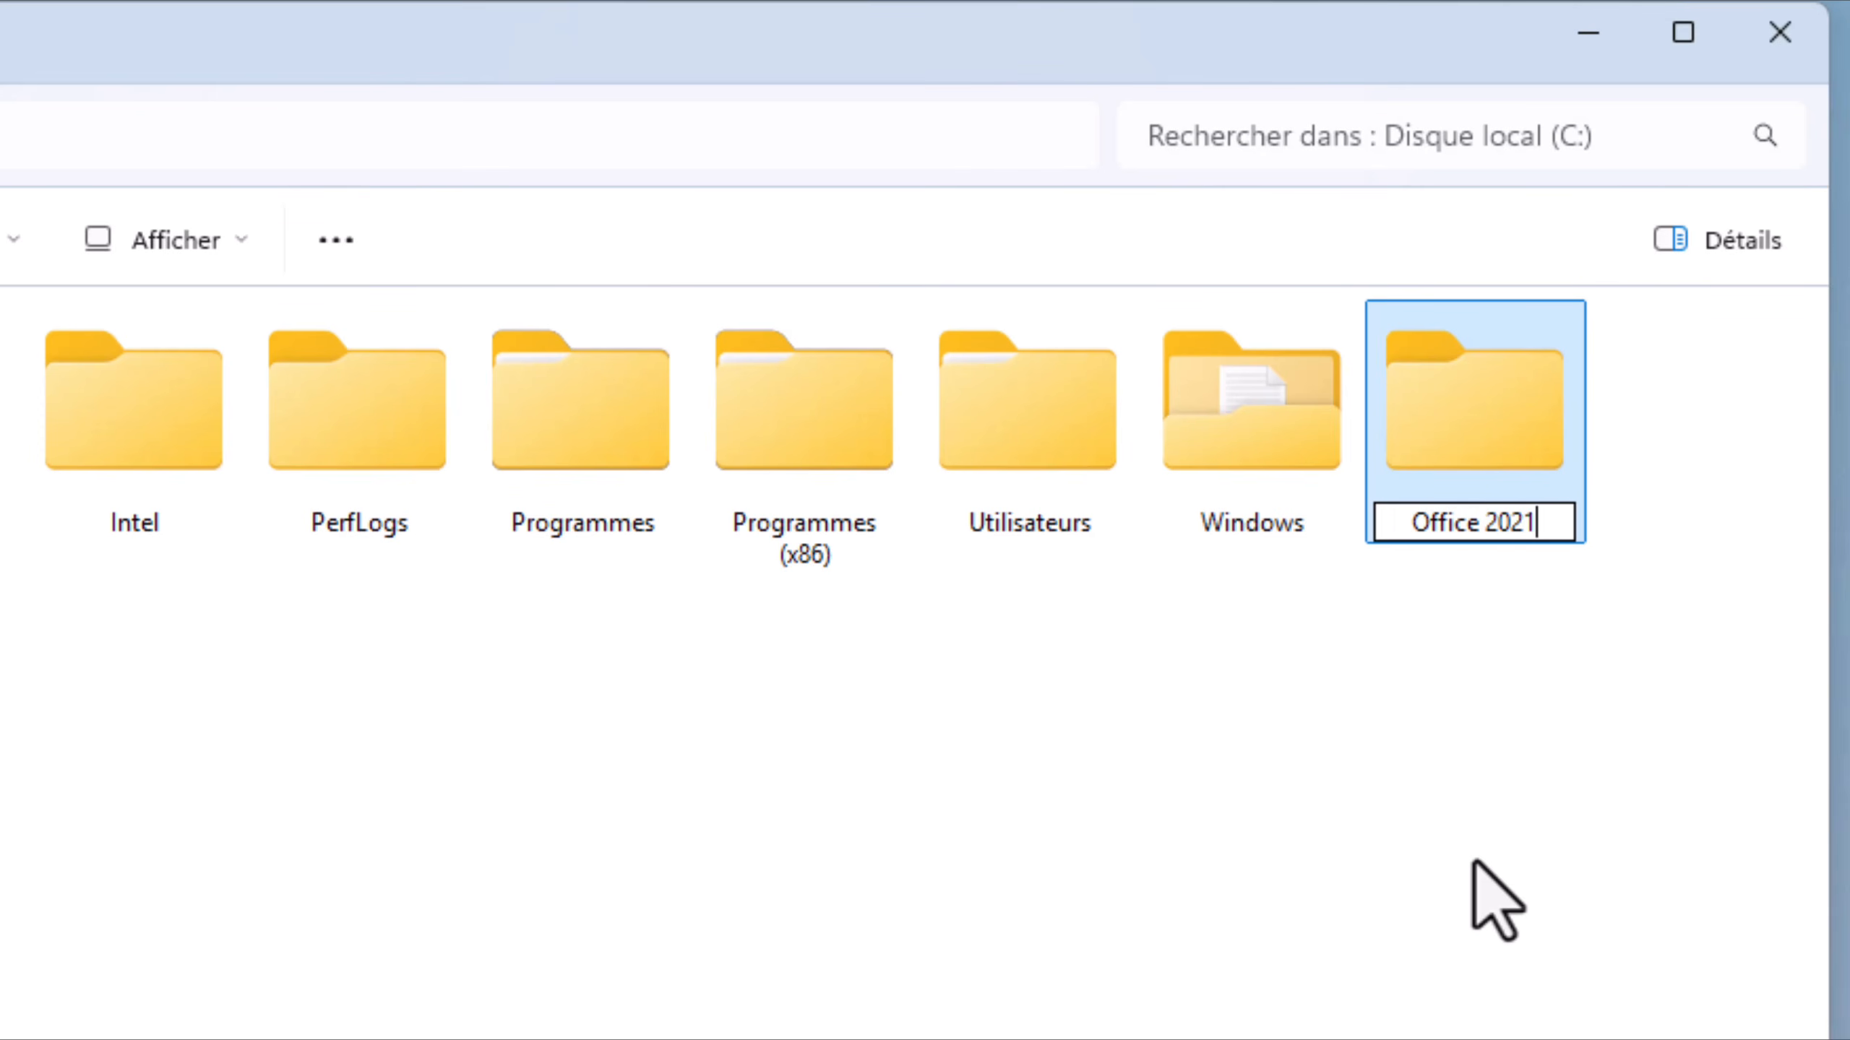
pyautogui.press('Return')
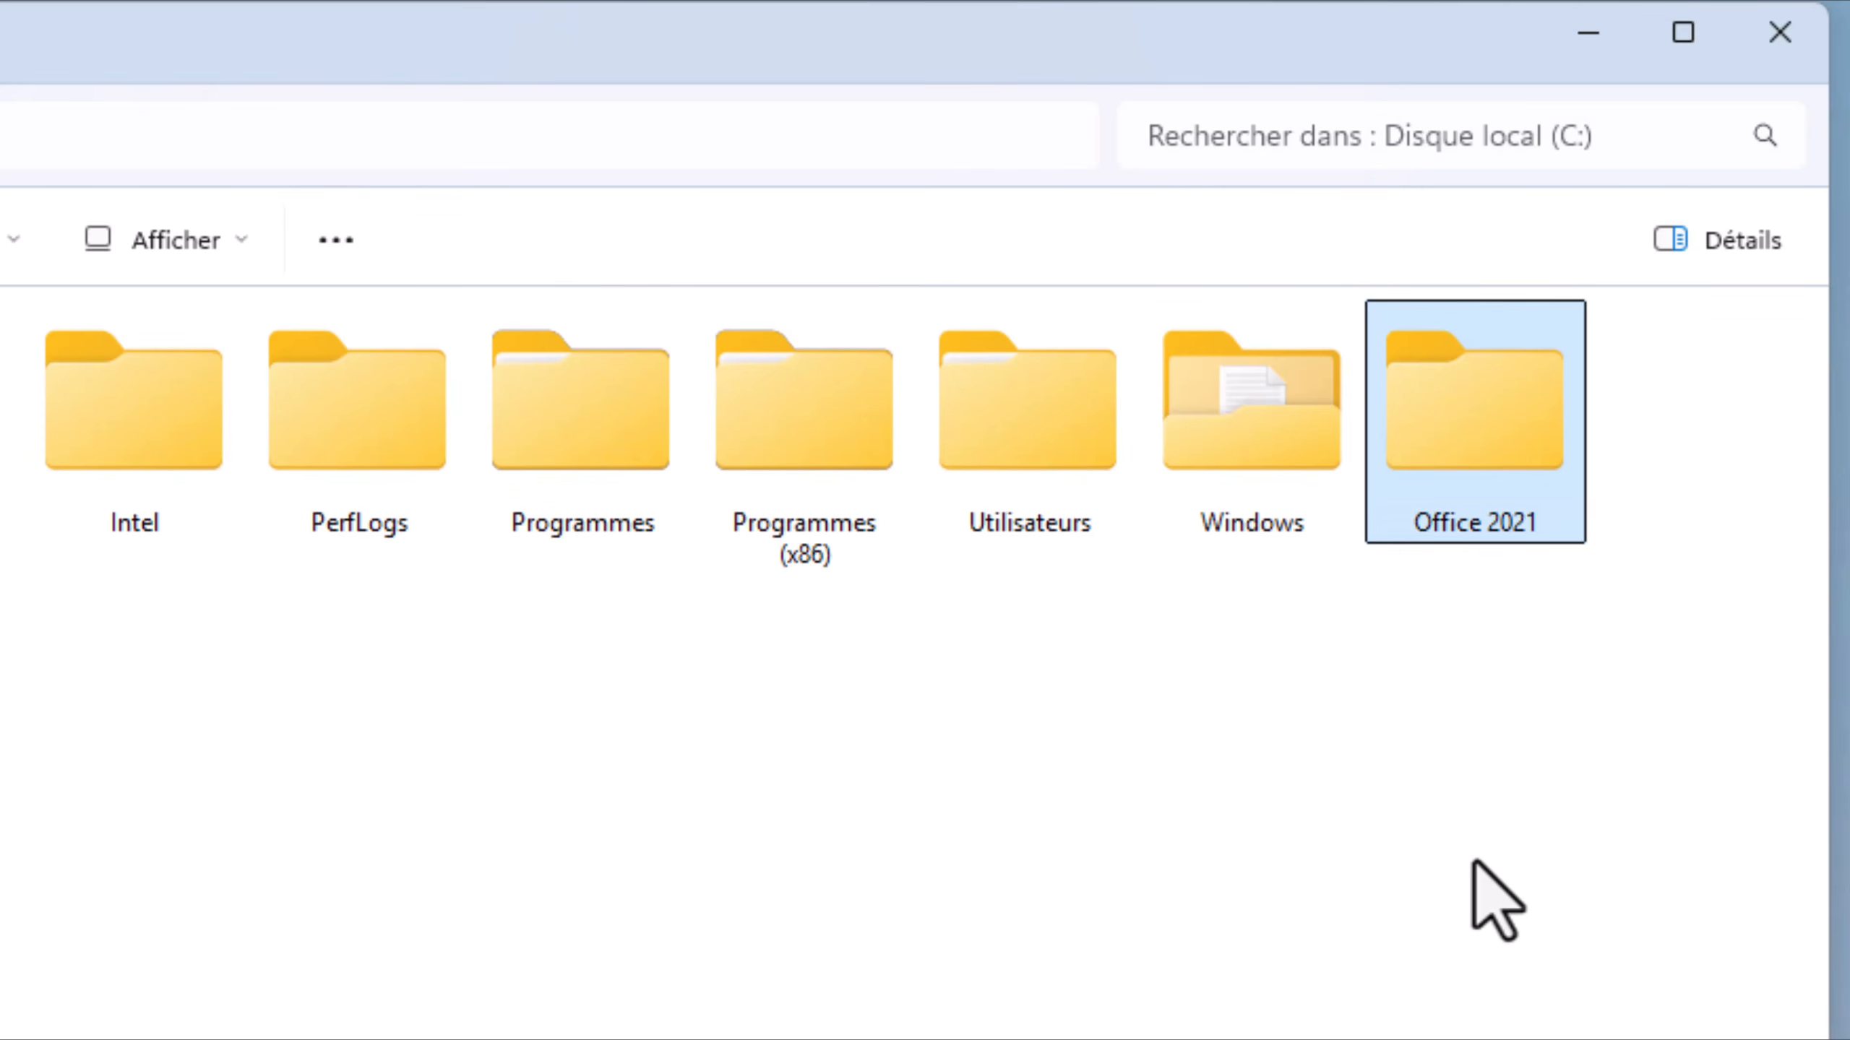
pyautogui.click(1470, 862)
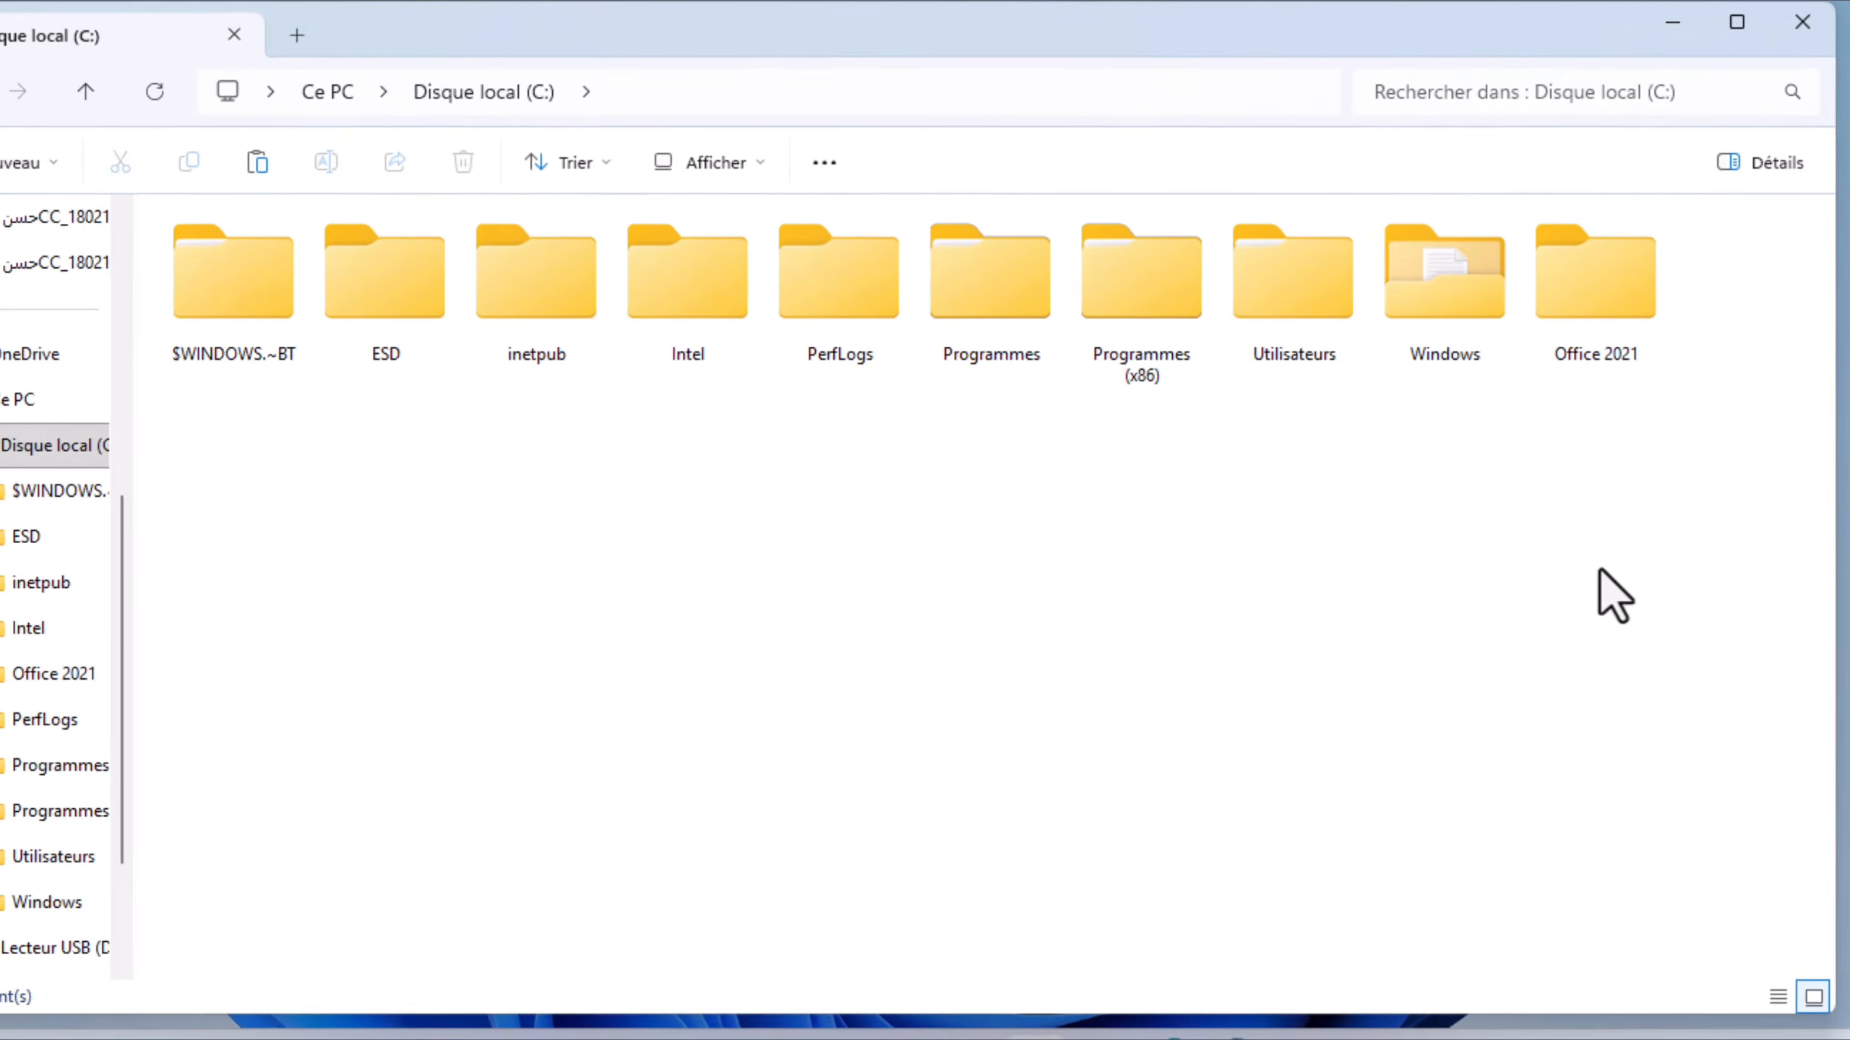
pyautogui.click(1682, 26)
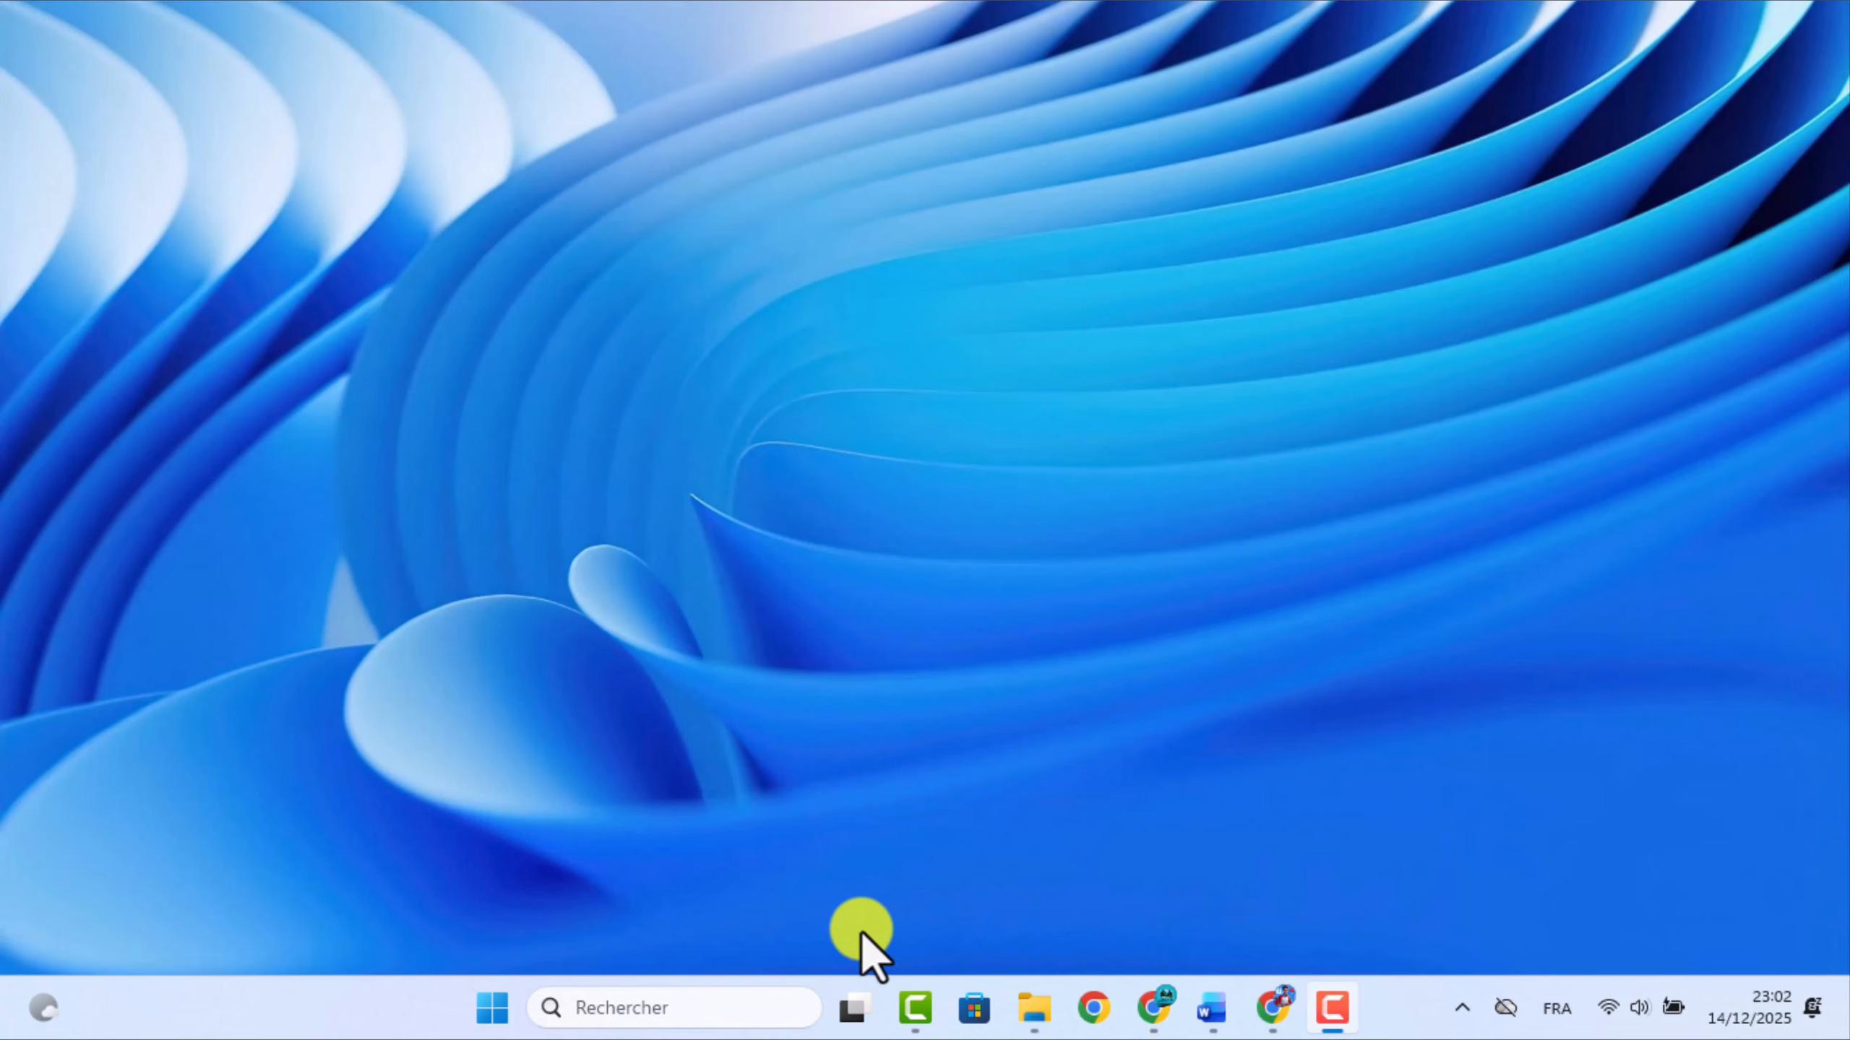
# Bring up the uninstall confirmation for Microsoft 365 Apps for enterprise in the installed applications, and close Settings without confirming.
pyautogui.rightClick(477, 1019)
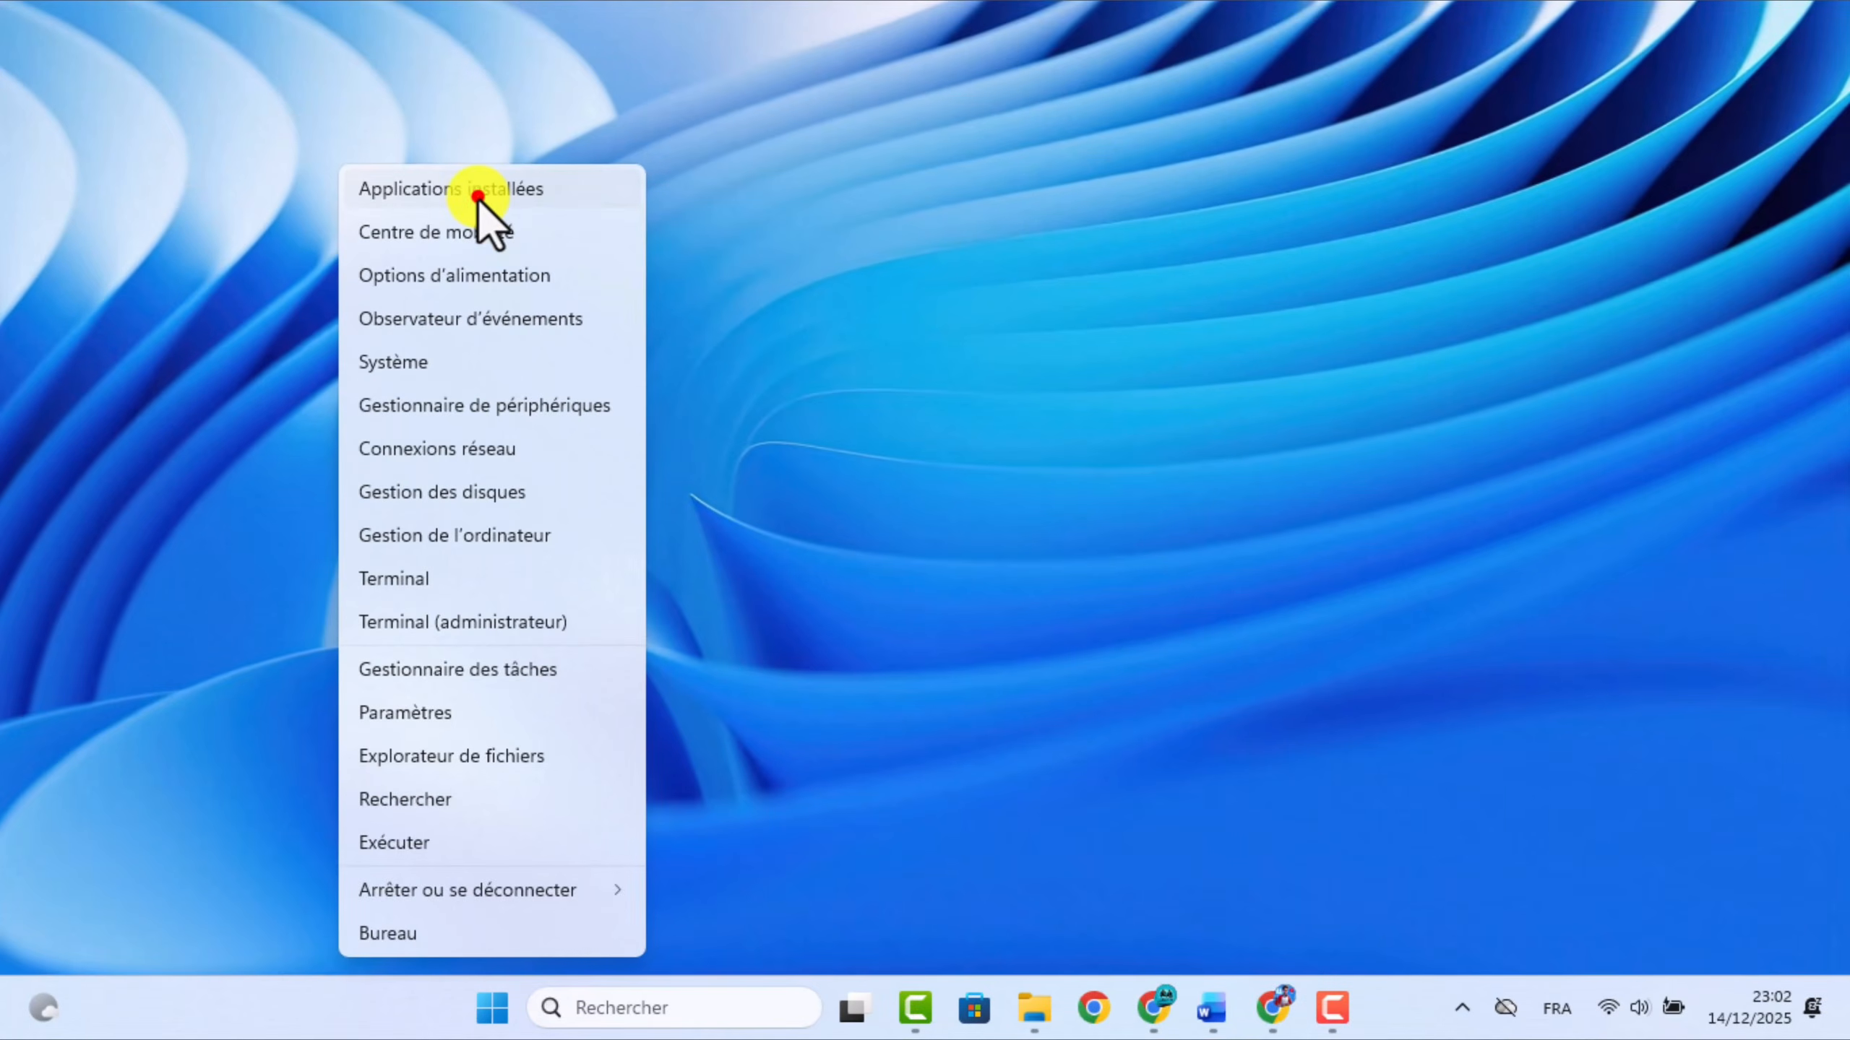
pyautogui.click(477, 198)
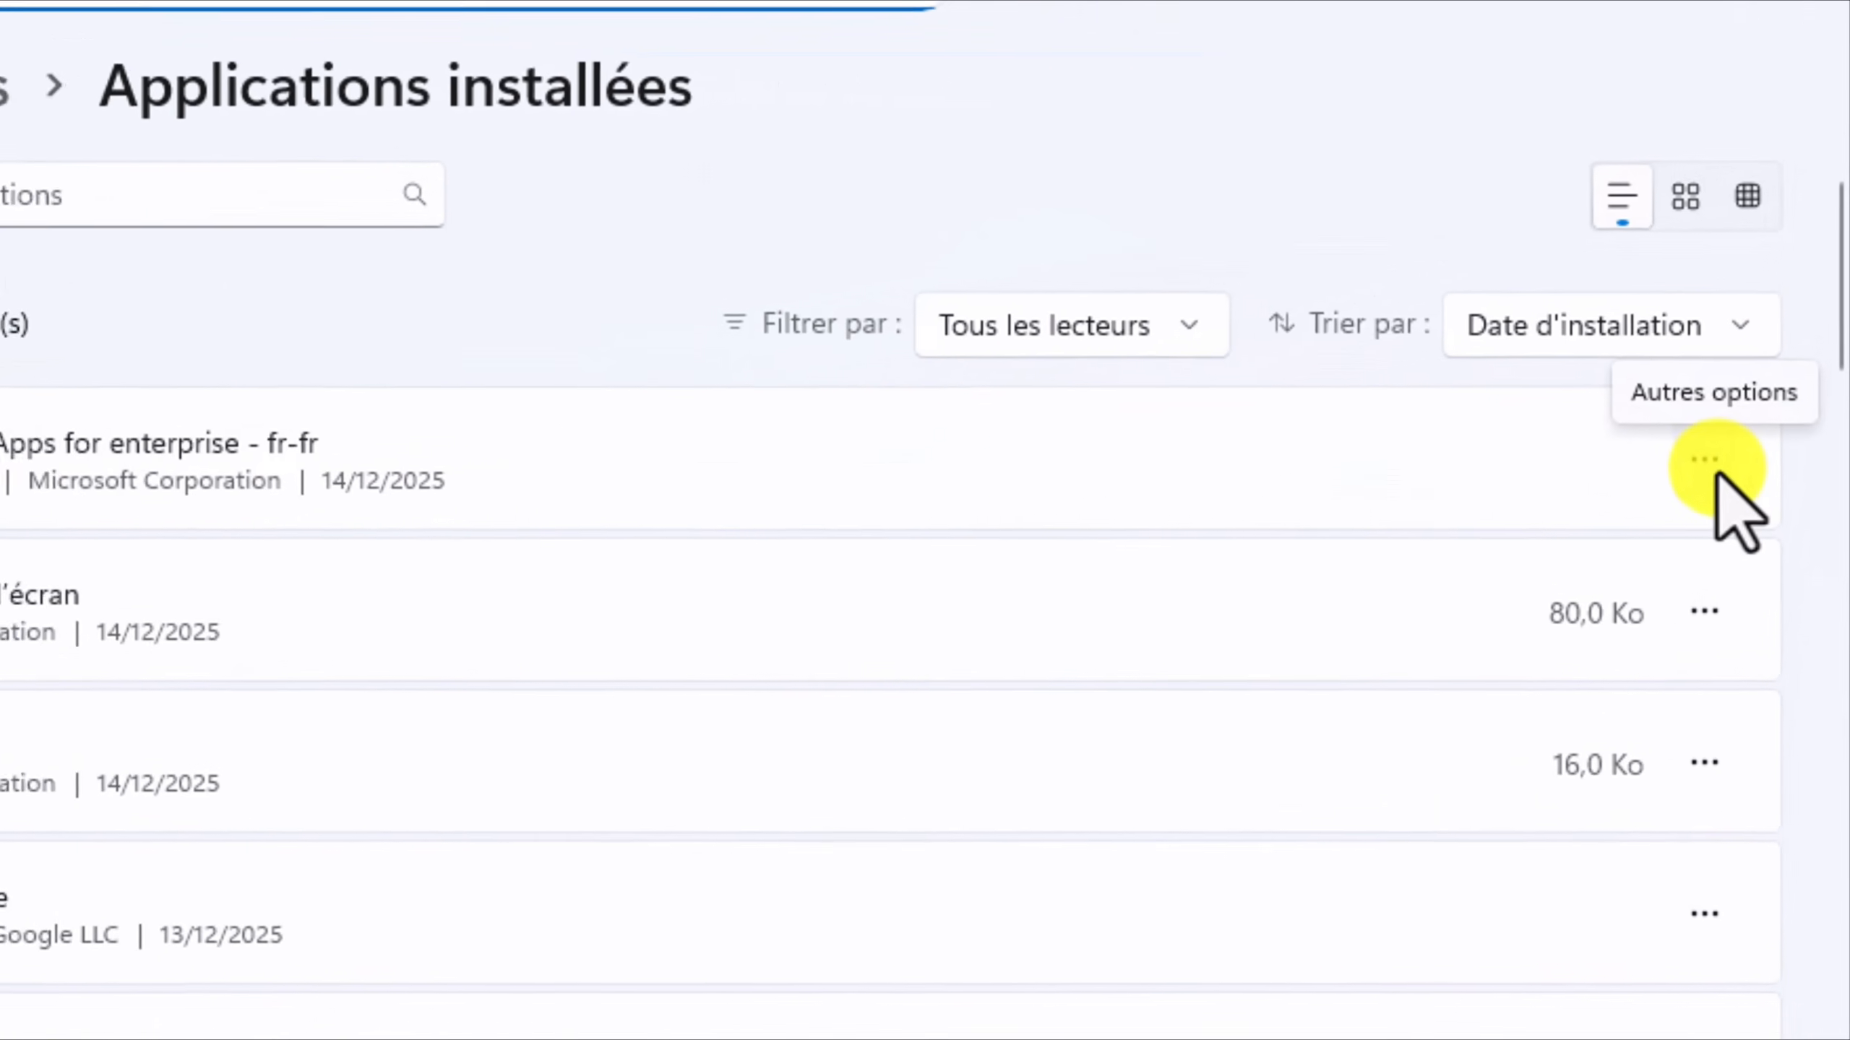
pyautogui.click(1707, 462)
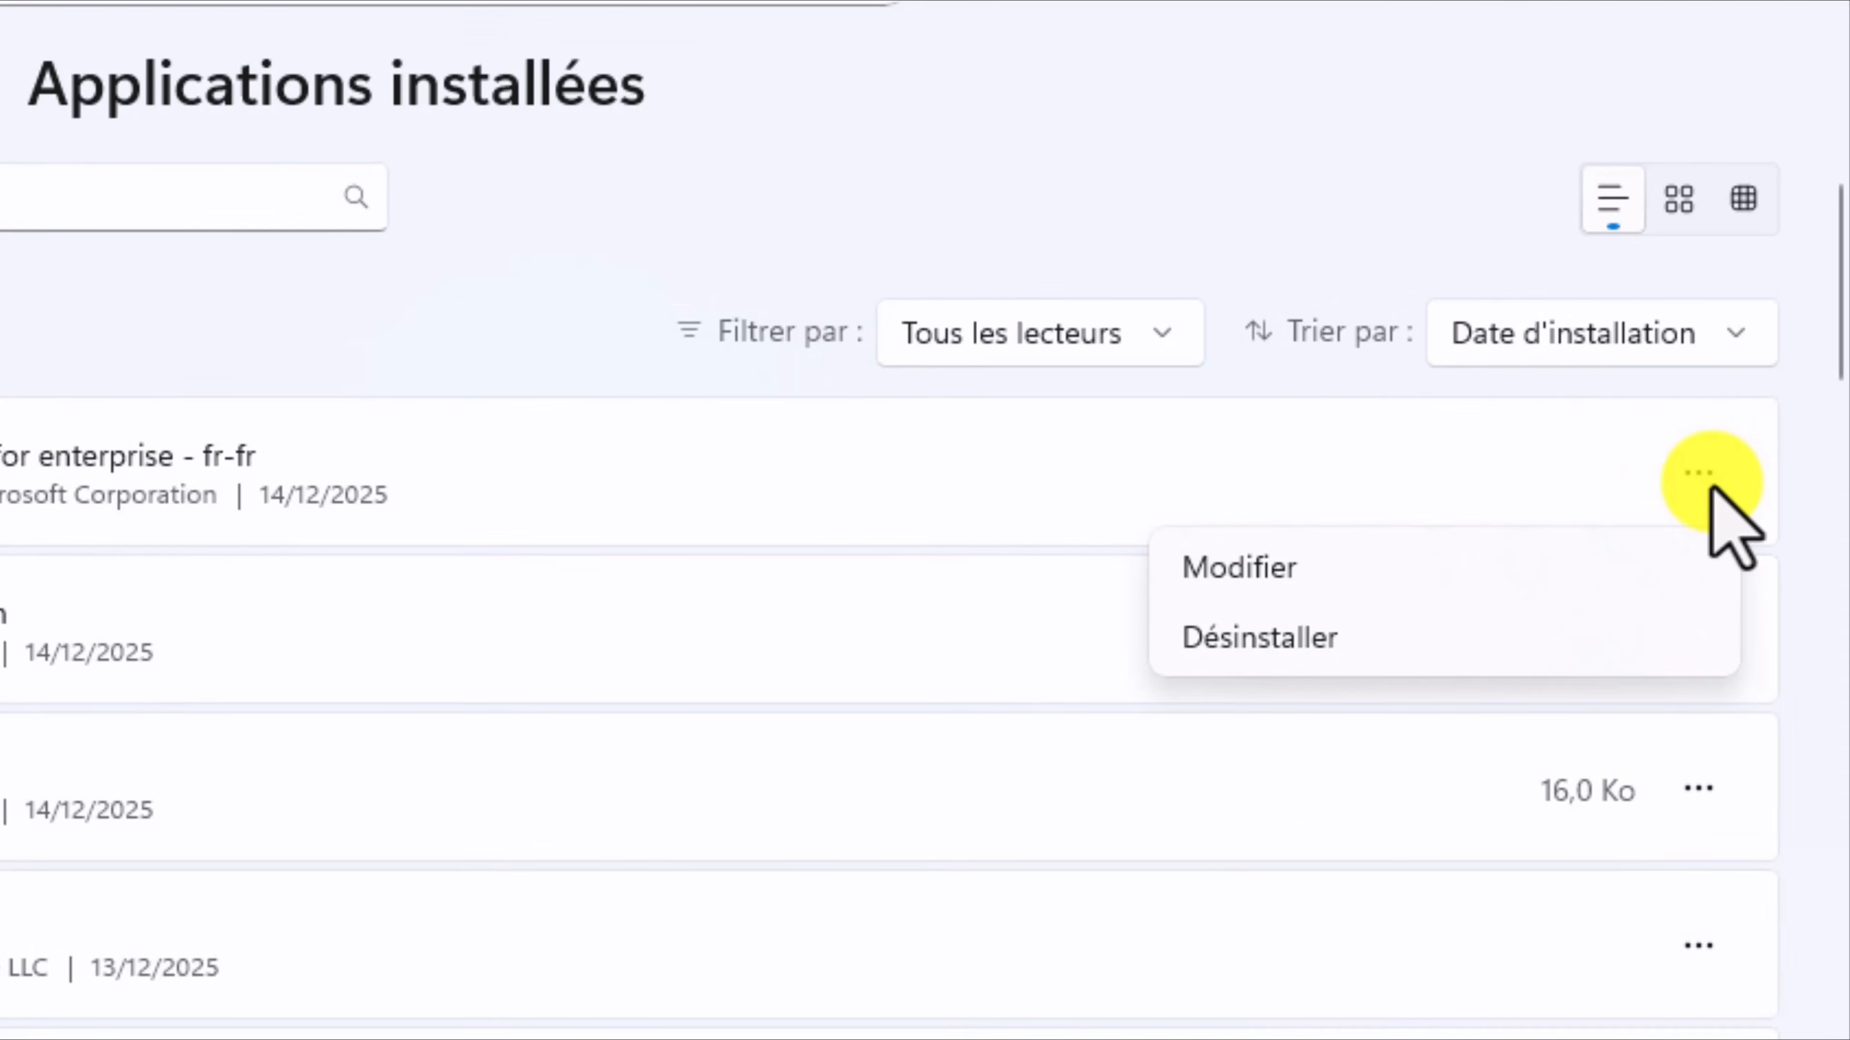
pyautogui.click(1279, 640)
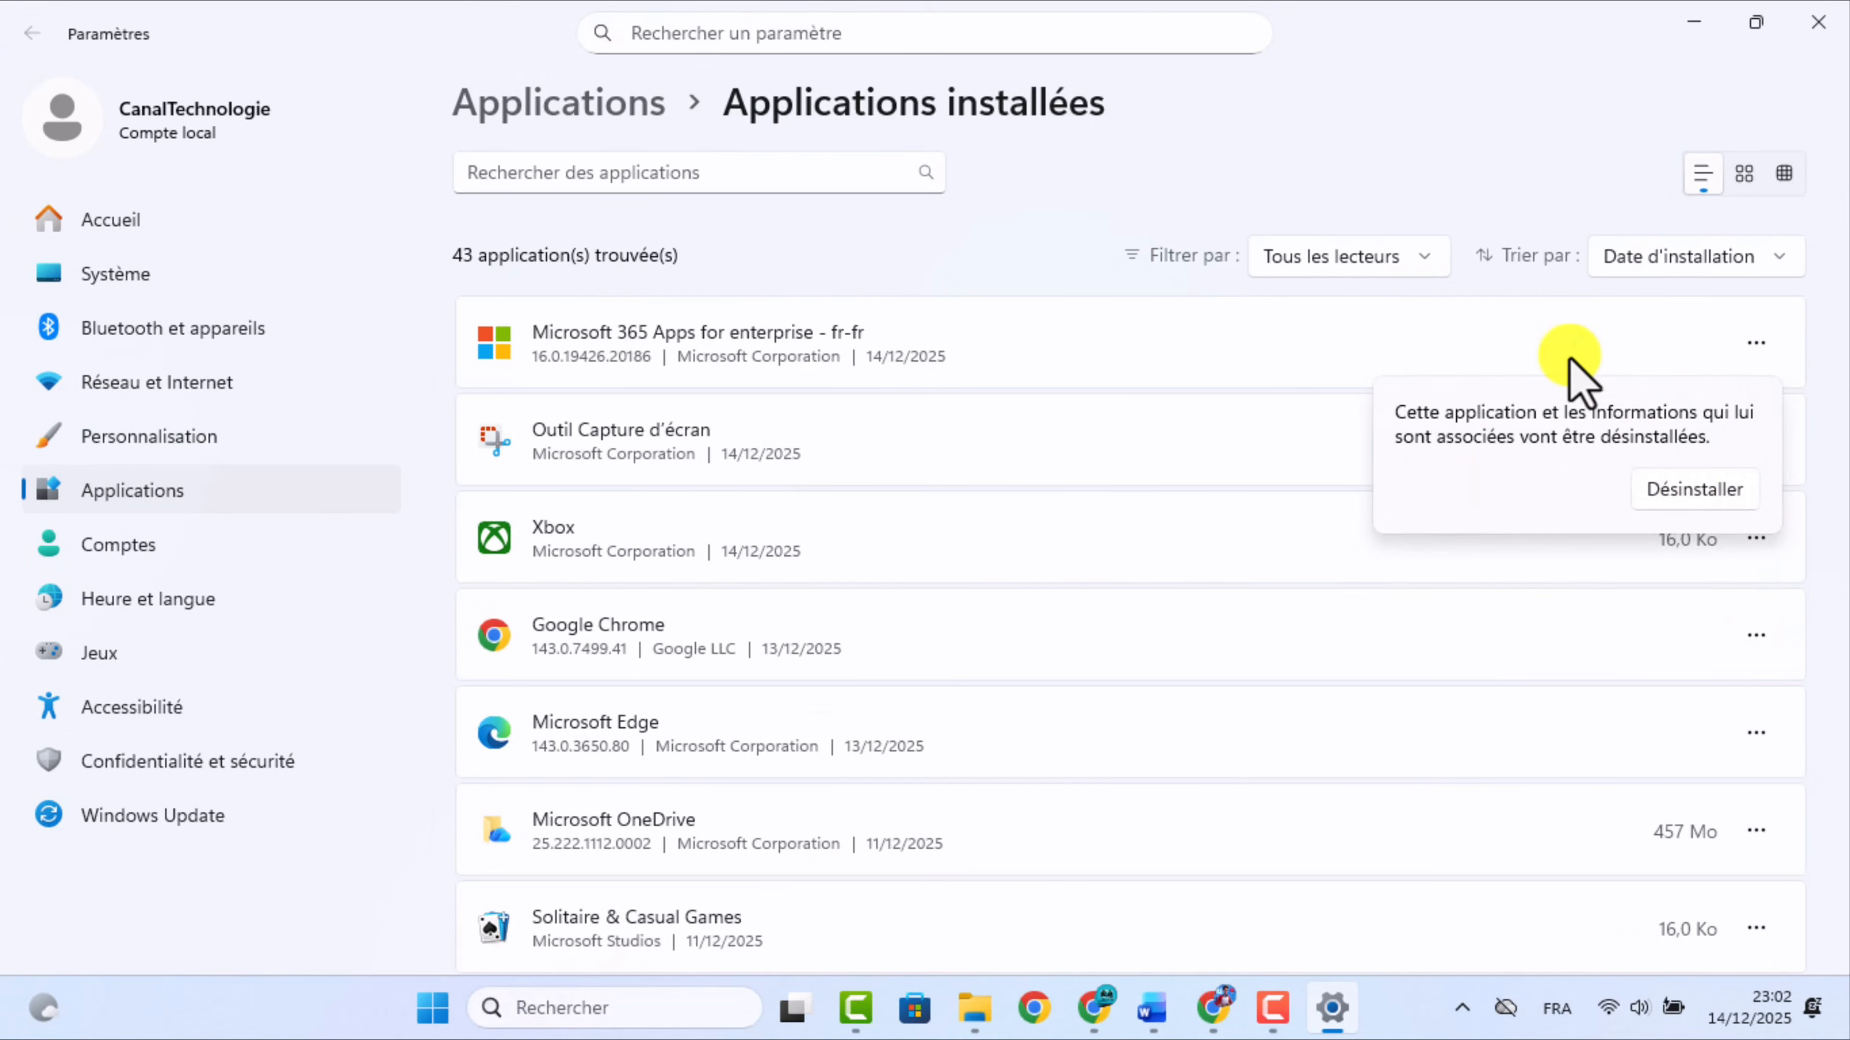
pyautogui.click(1813, 30)
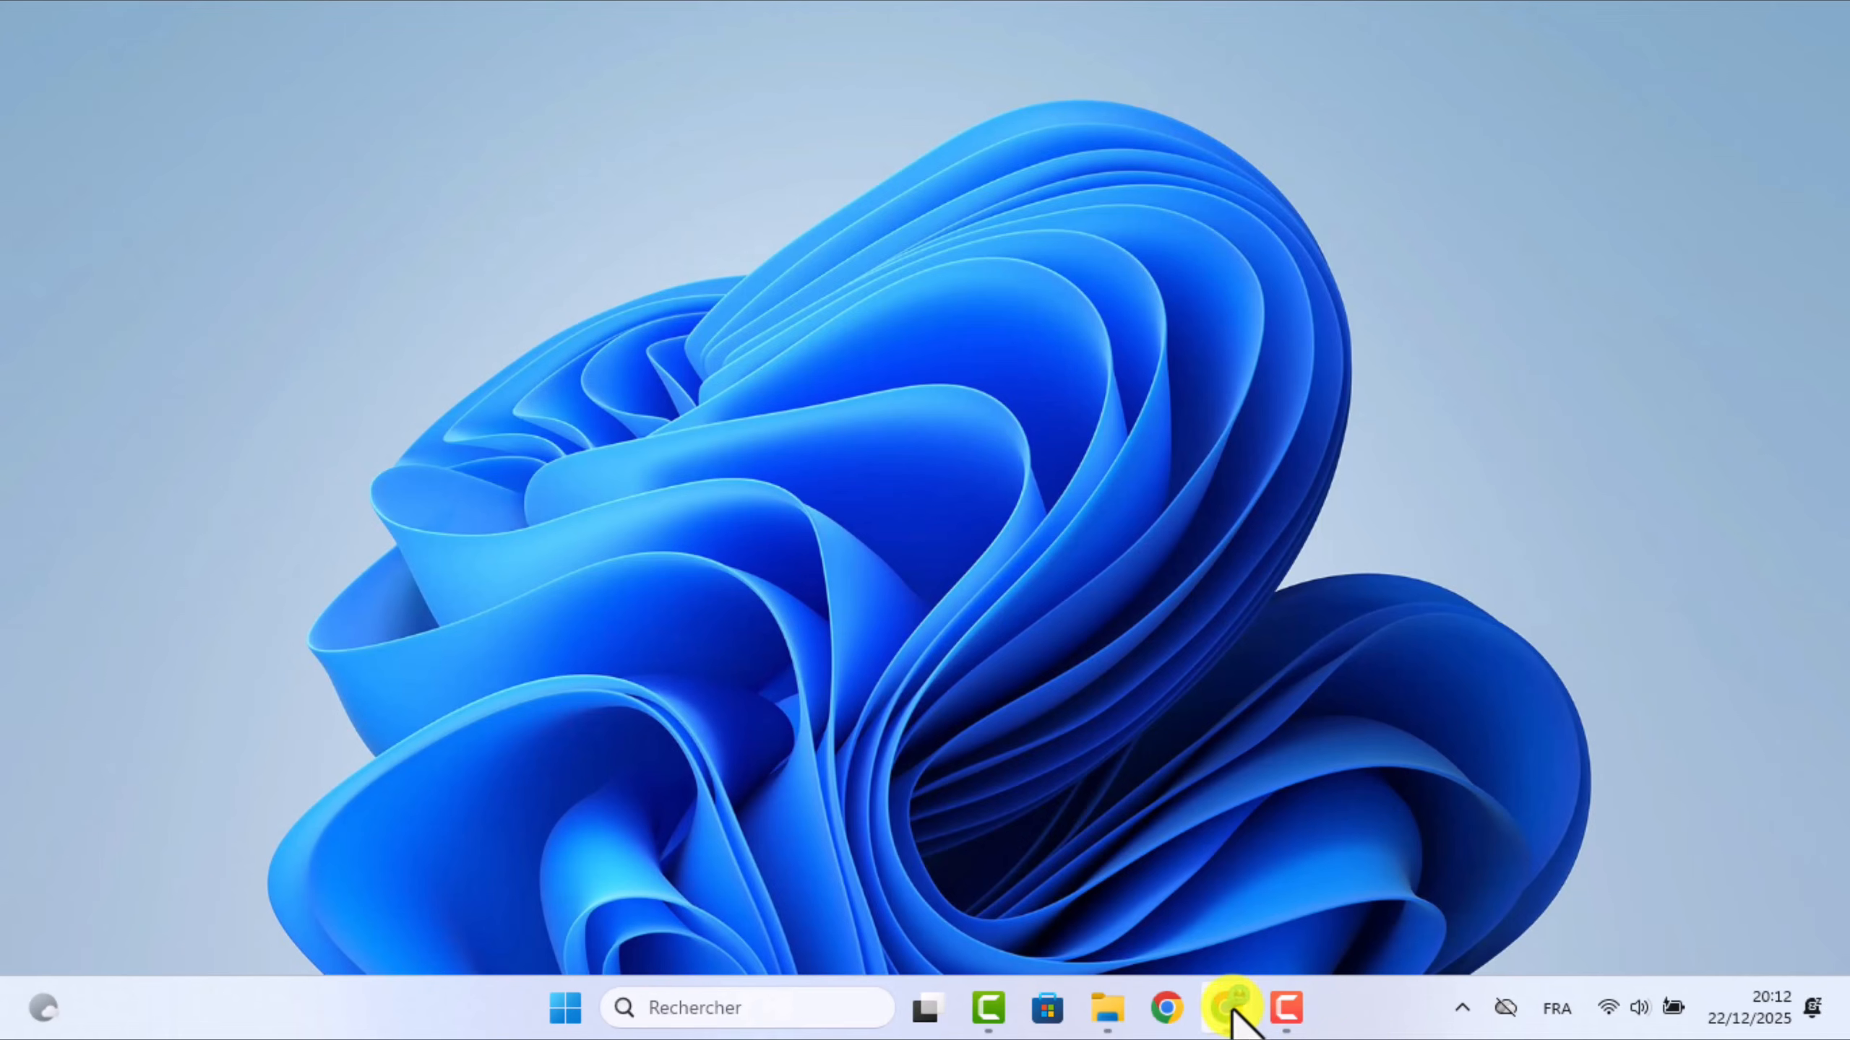
# Switch to Chrome and download the English Office Deployment Tool from its Microsoft Download Center page.
pyautogui.moveTo(1230, 1020)
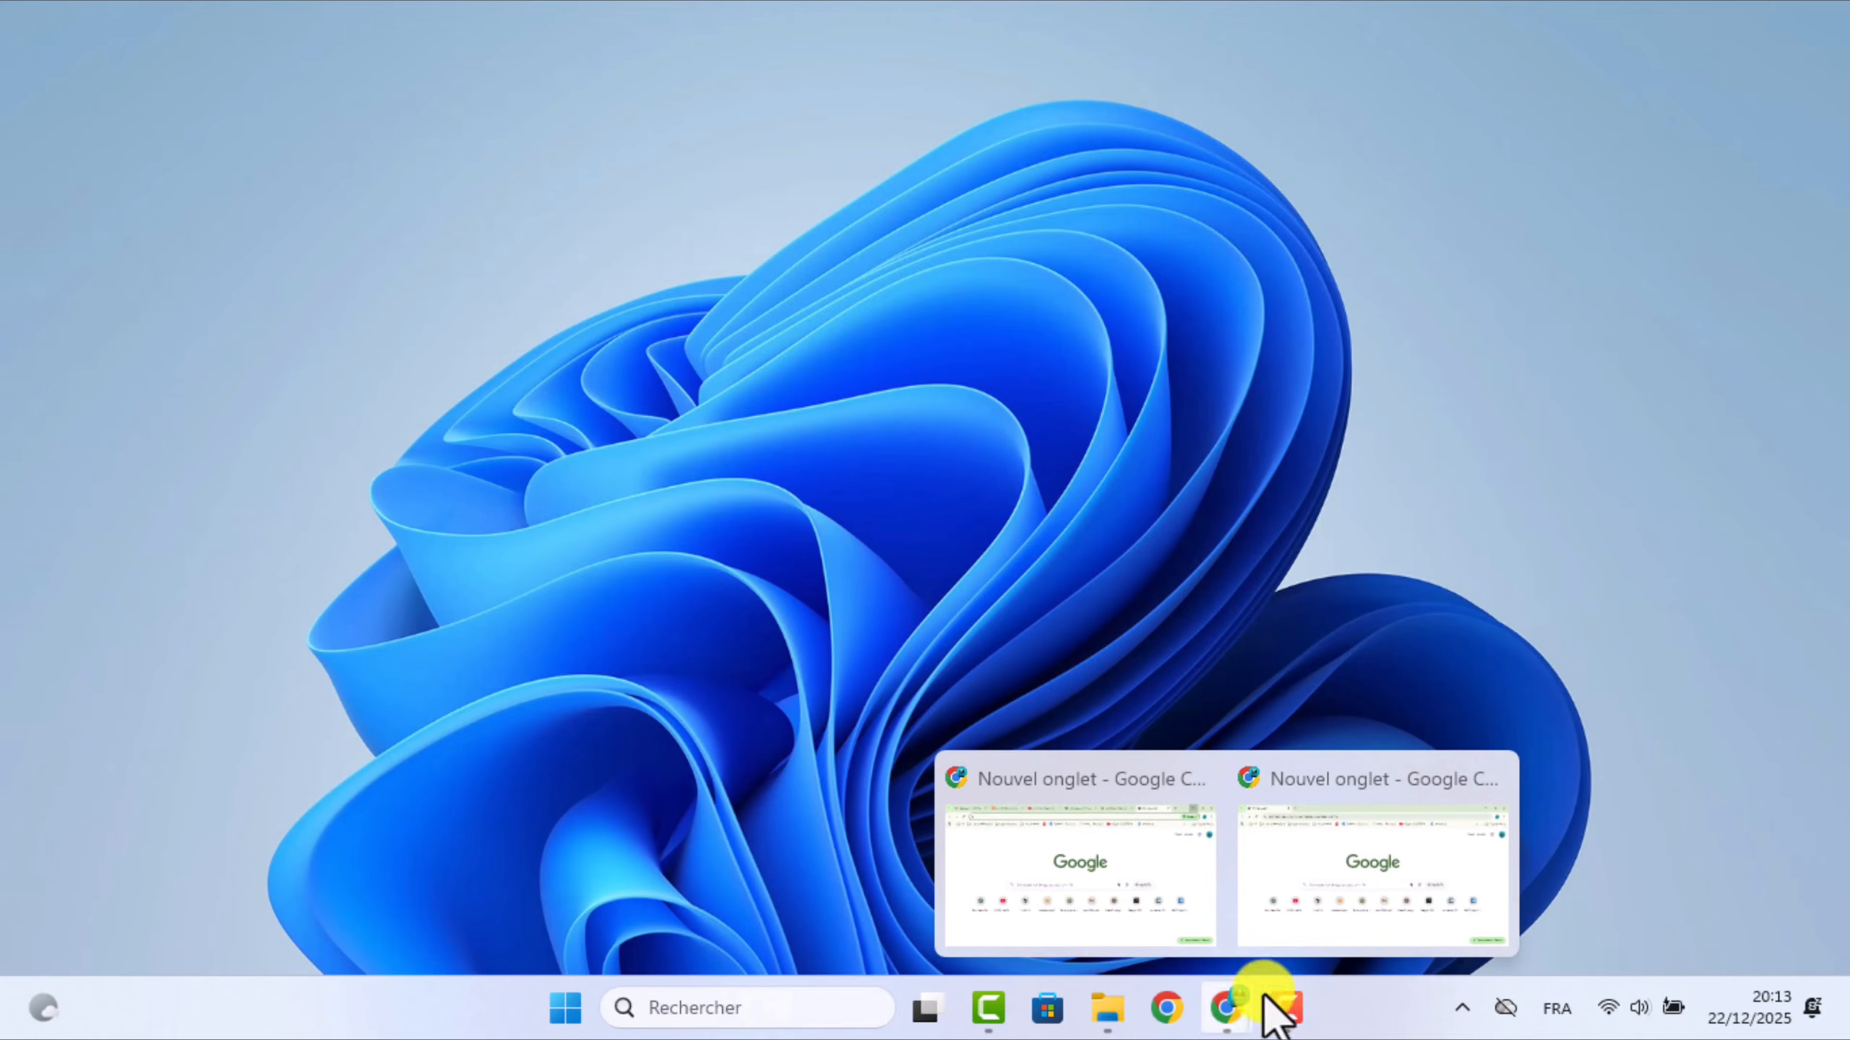
pyautogui.click(1367, 930)
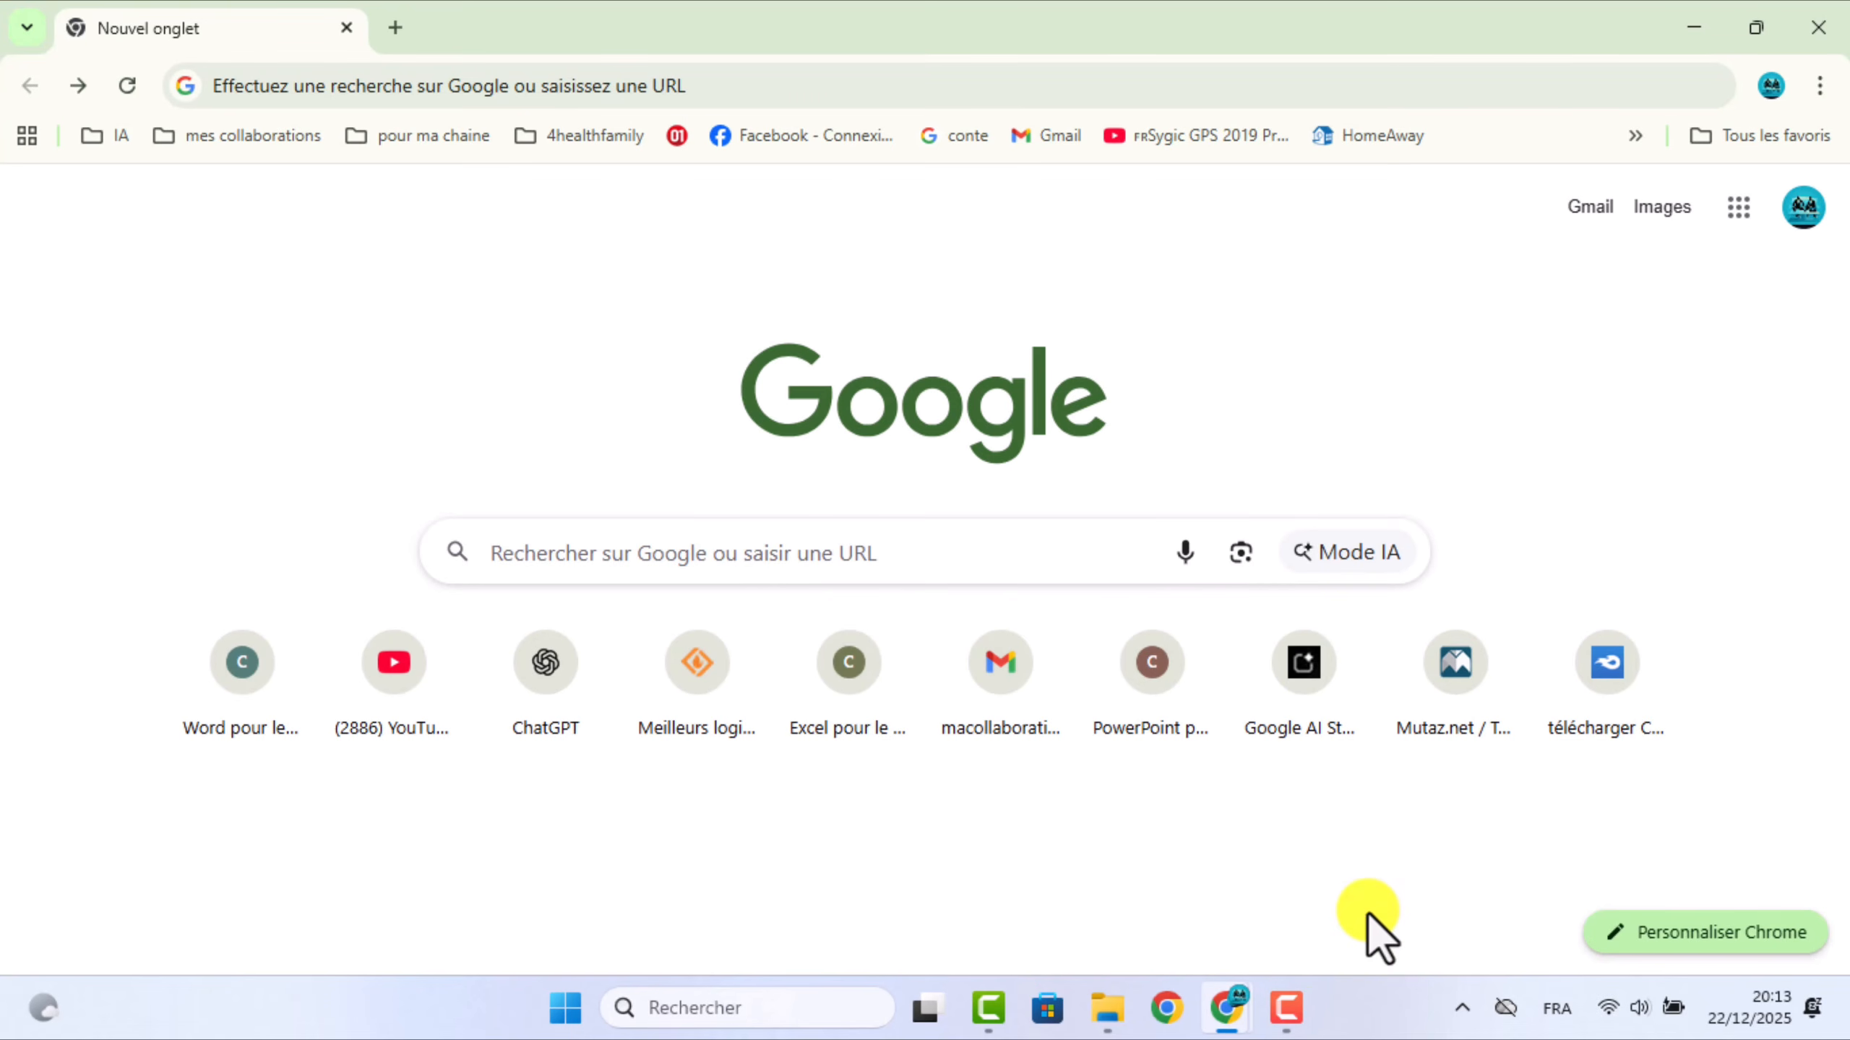
pyautogui.click(83, 82)
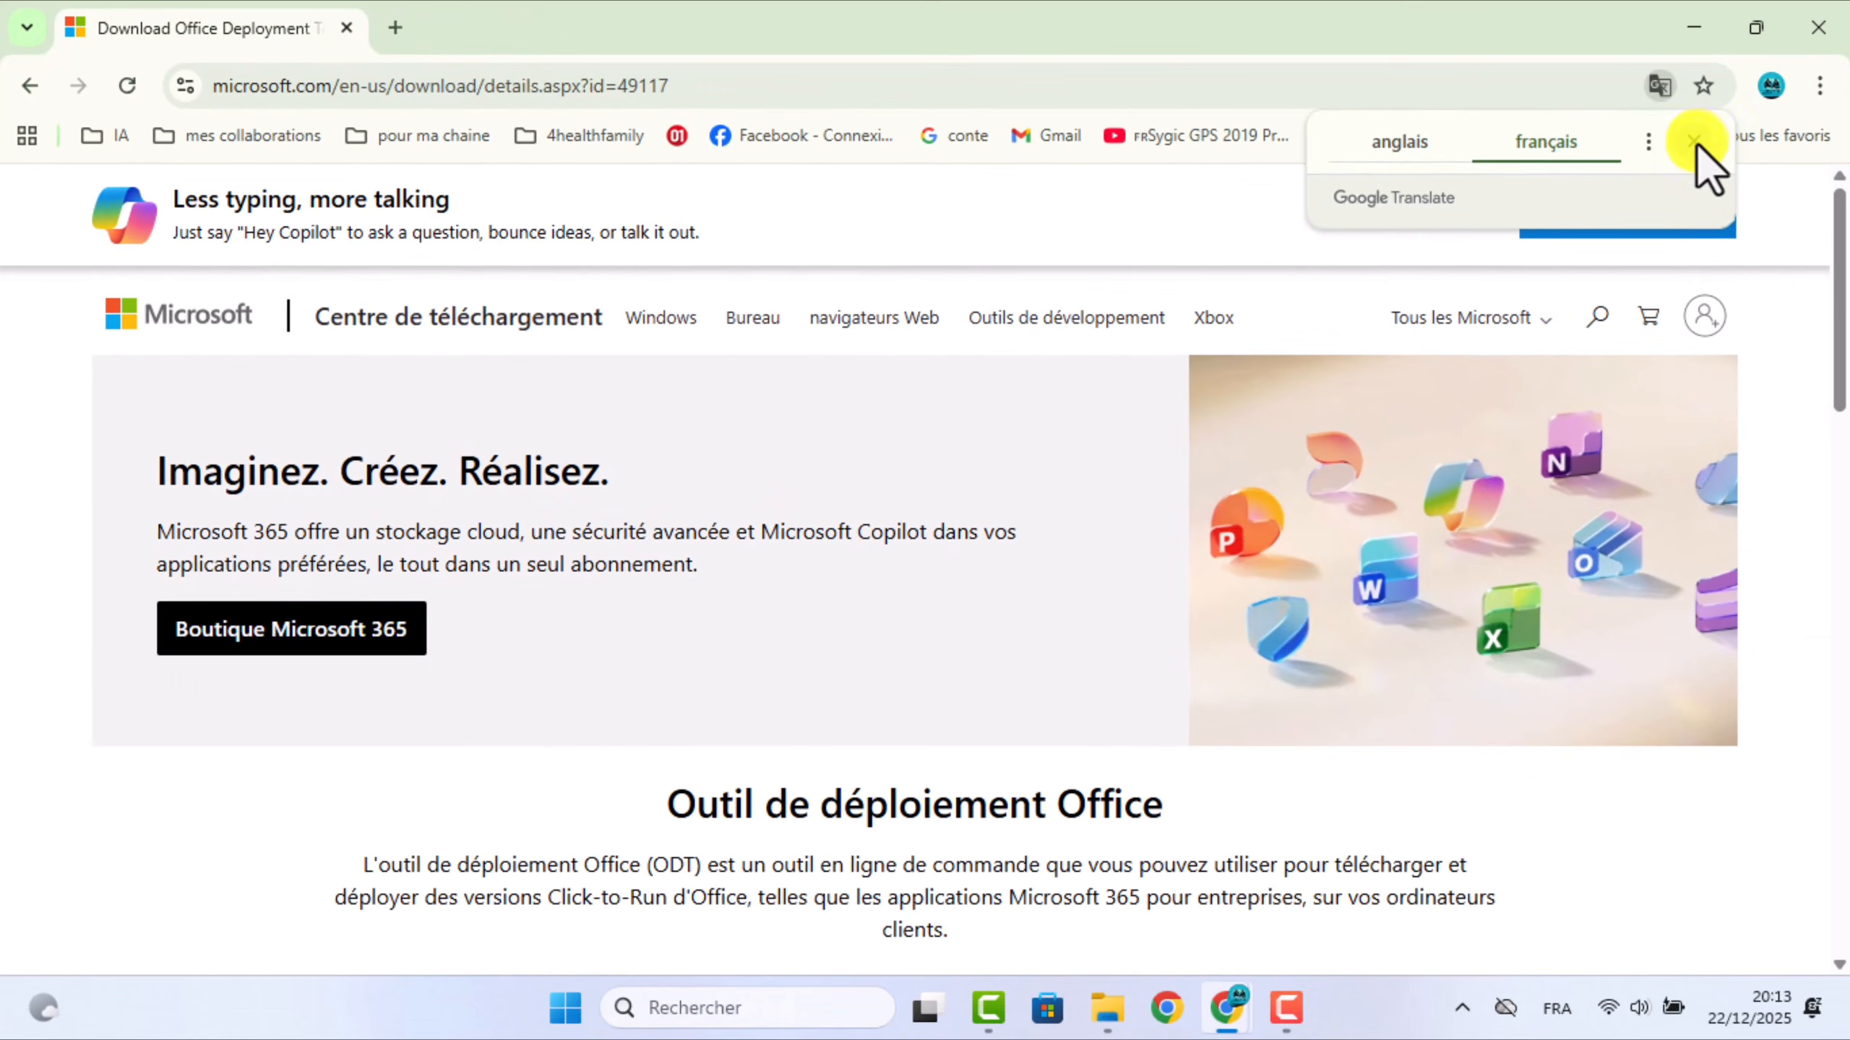
pyautogui.click(1694, 142)
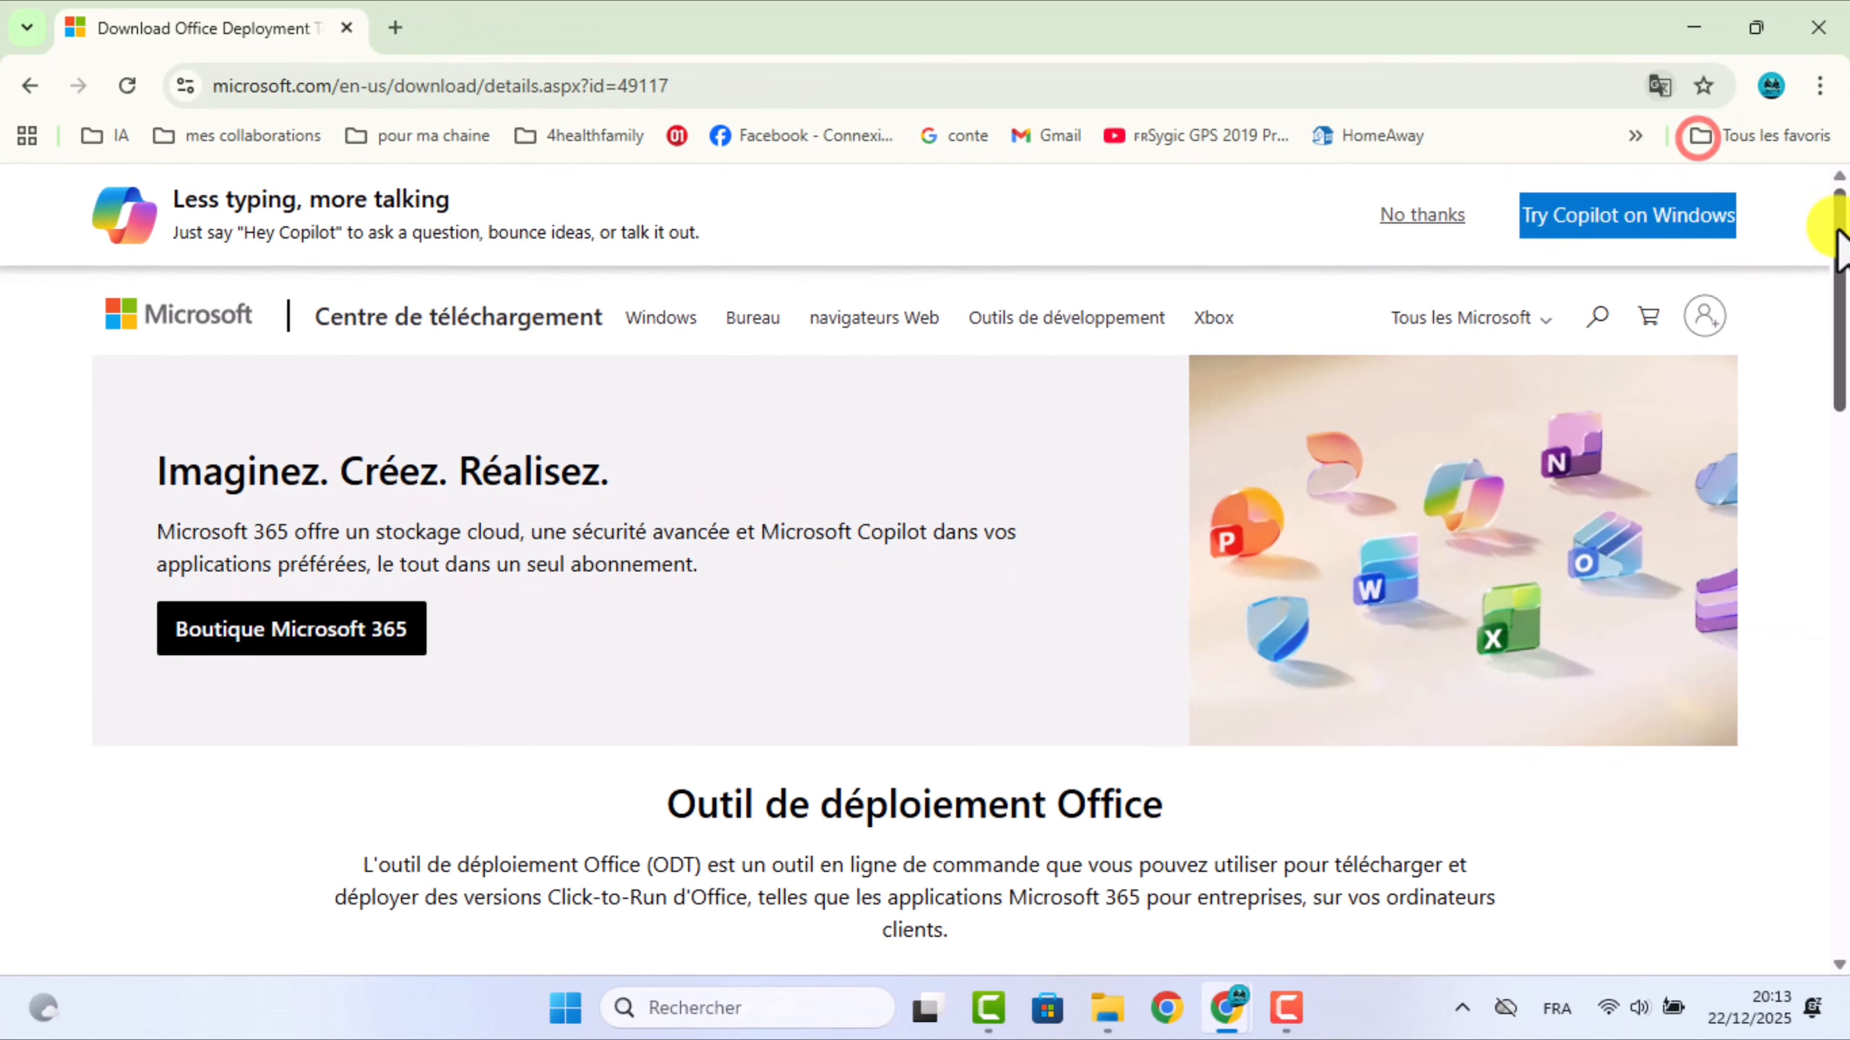
pyautogui.moveTo(1832, 223); pyautogui.dragTo(1837, 398)
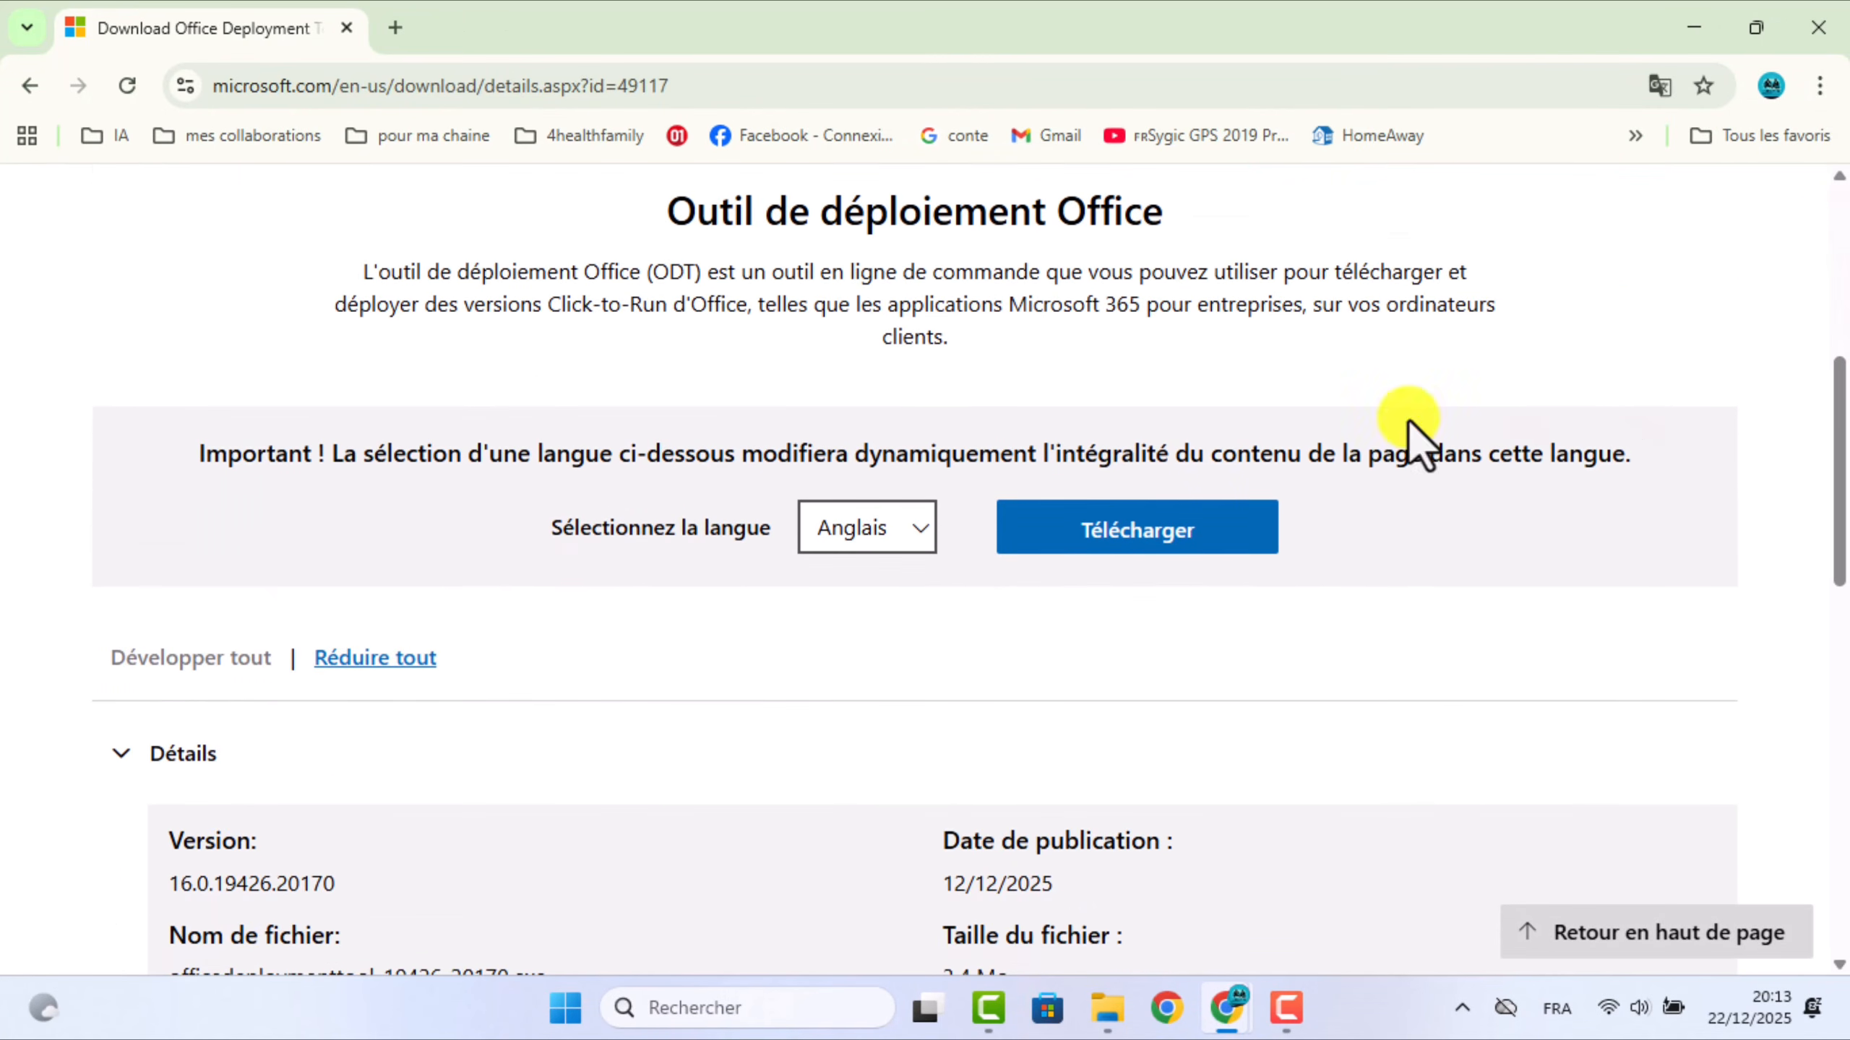
pyautogui.click(1125, 539)
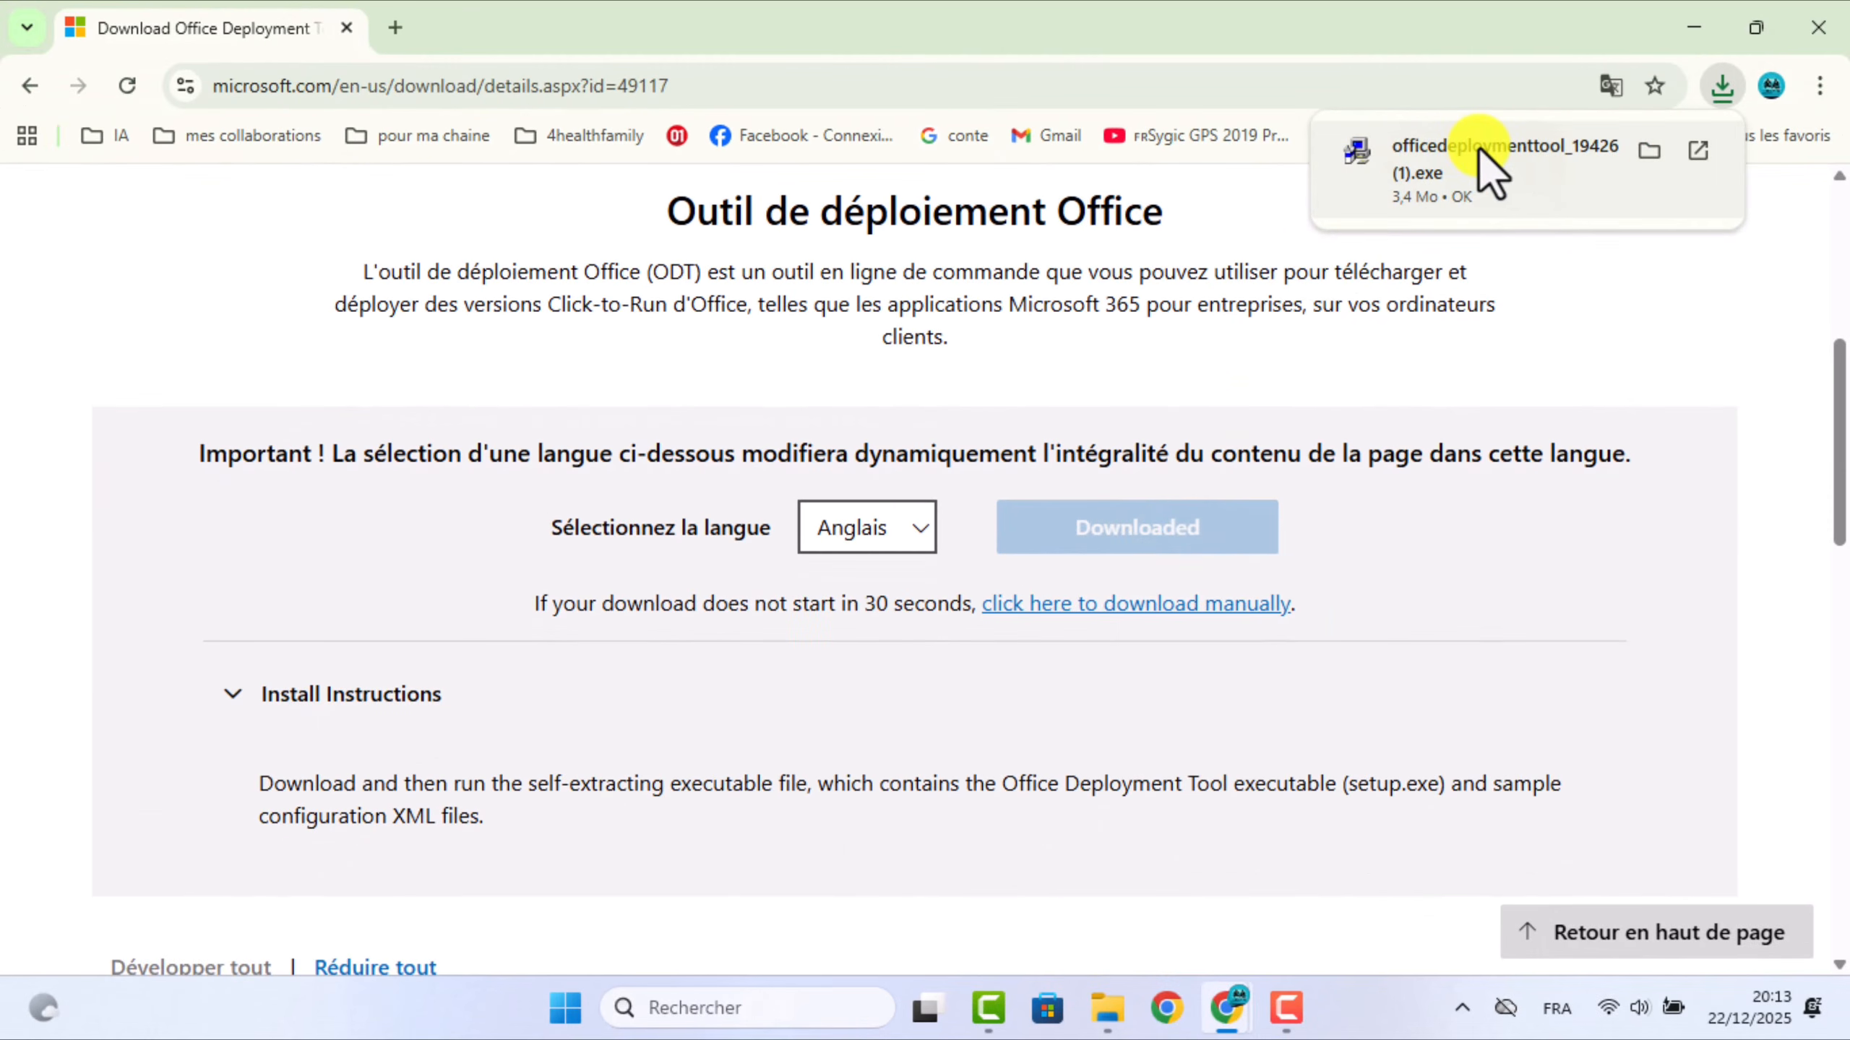
# Search Google for "office customization tool" in a new tab and open the Microsoft 365 Apps admin center result.
pyautogui.click(396, 29)
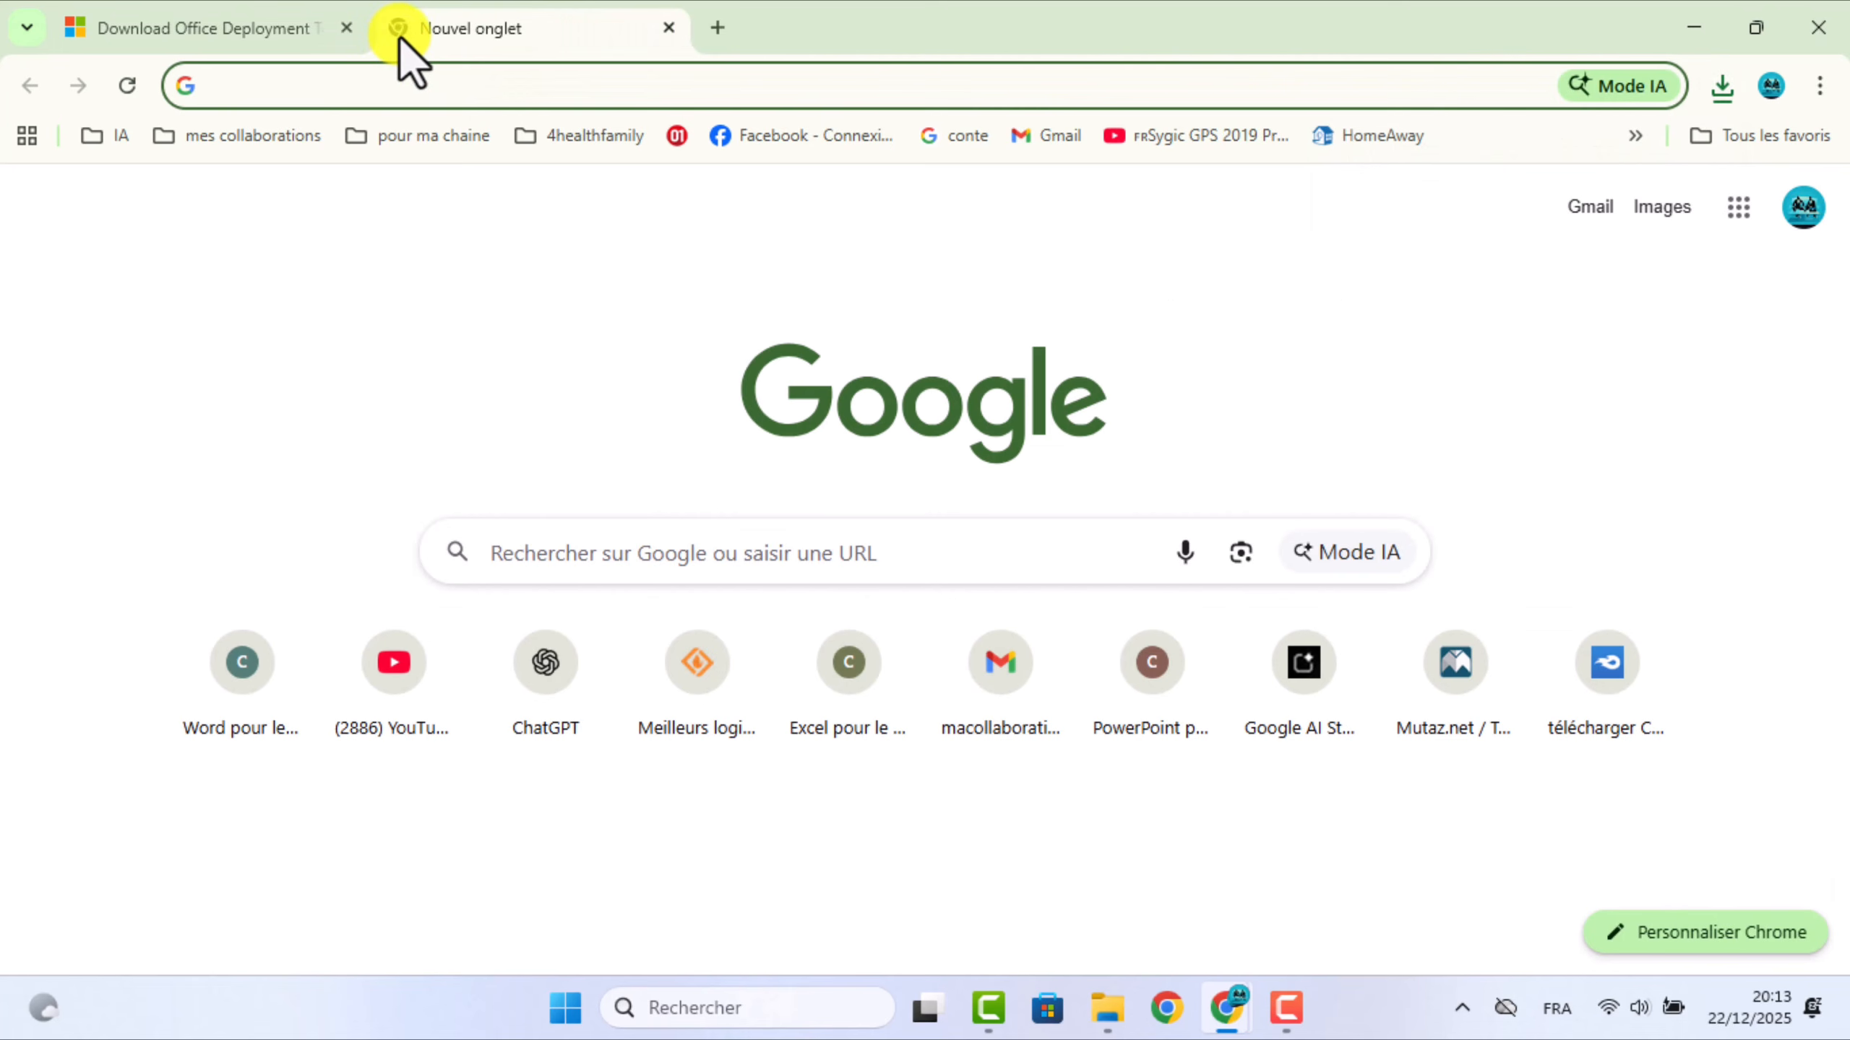
pyautogui.click(586, 567)
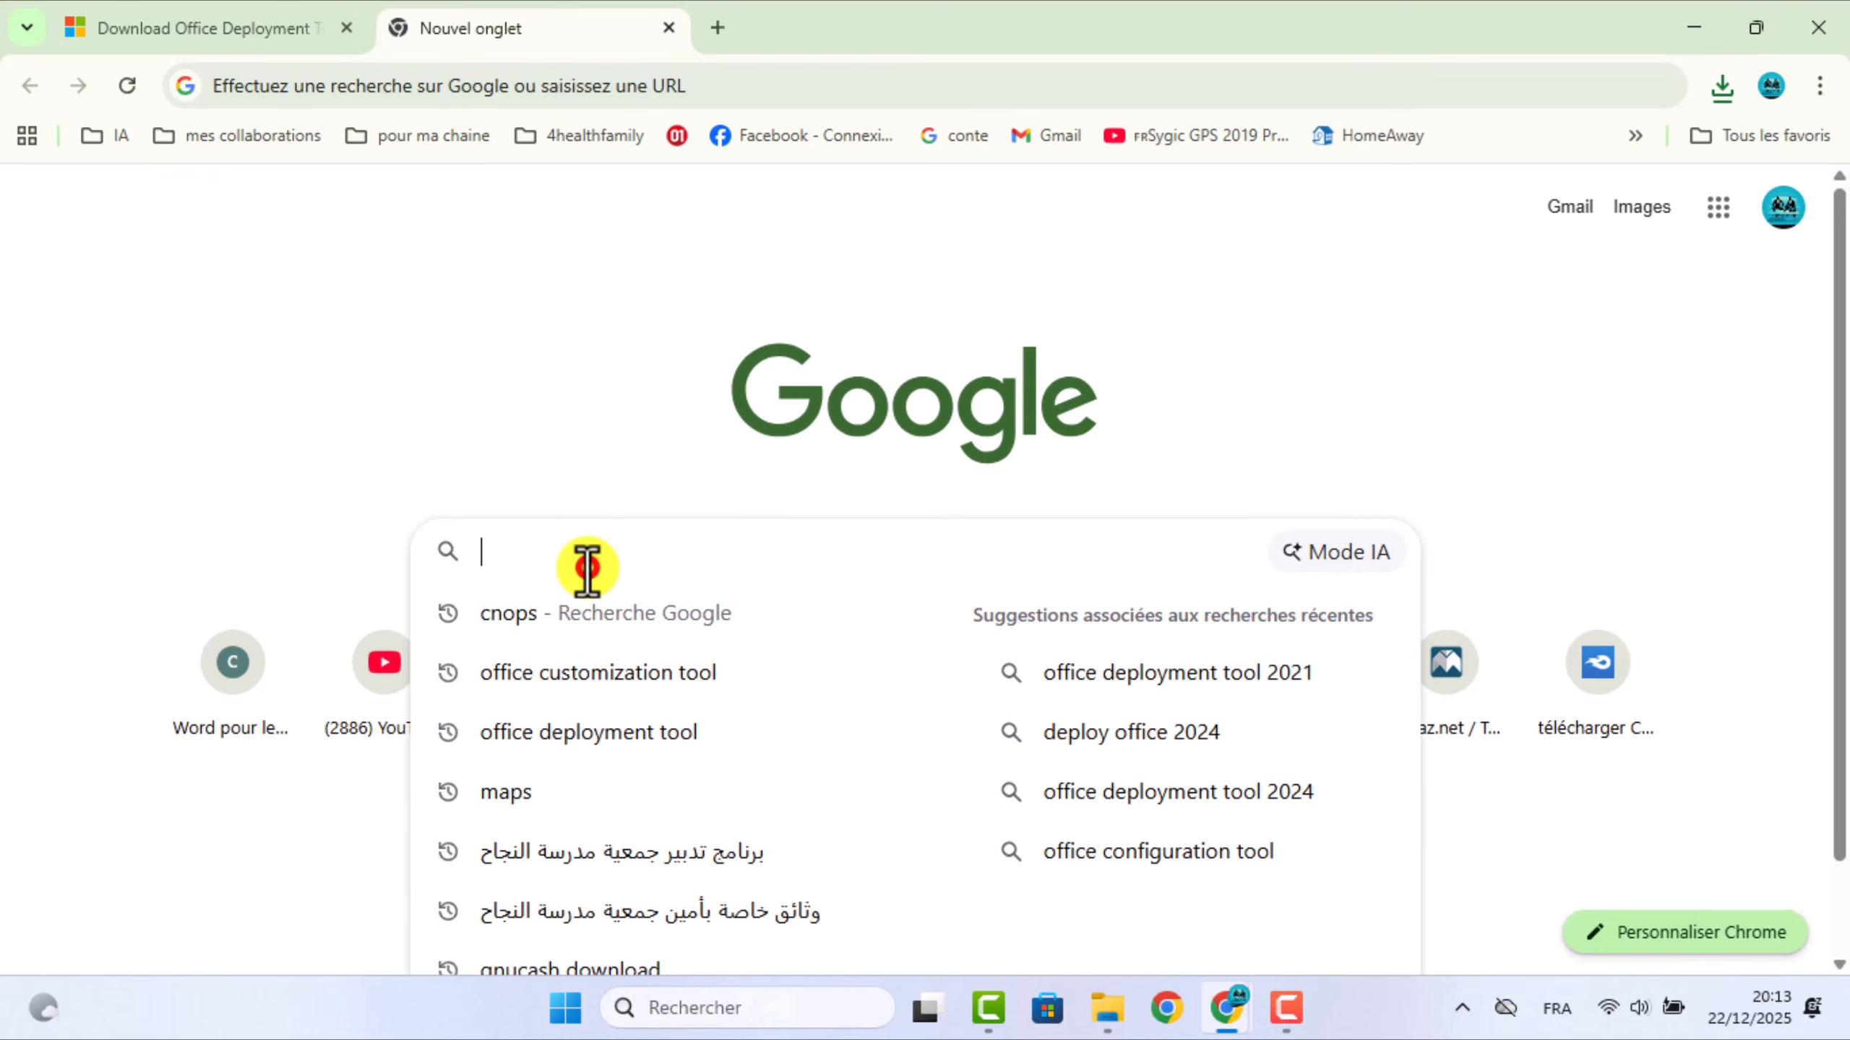
pyautogui.click(582, 674)
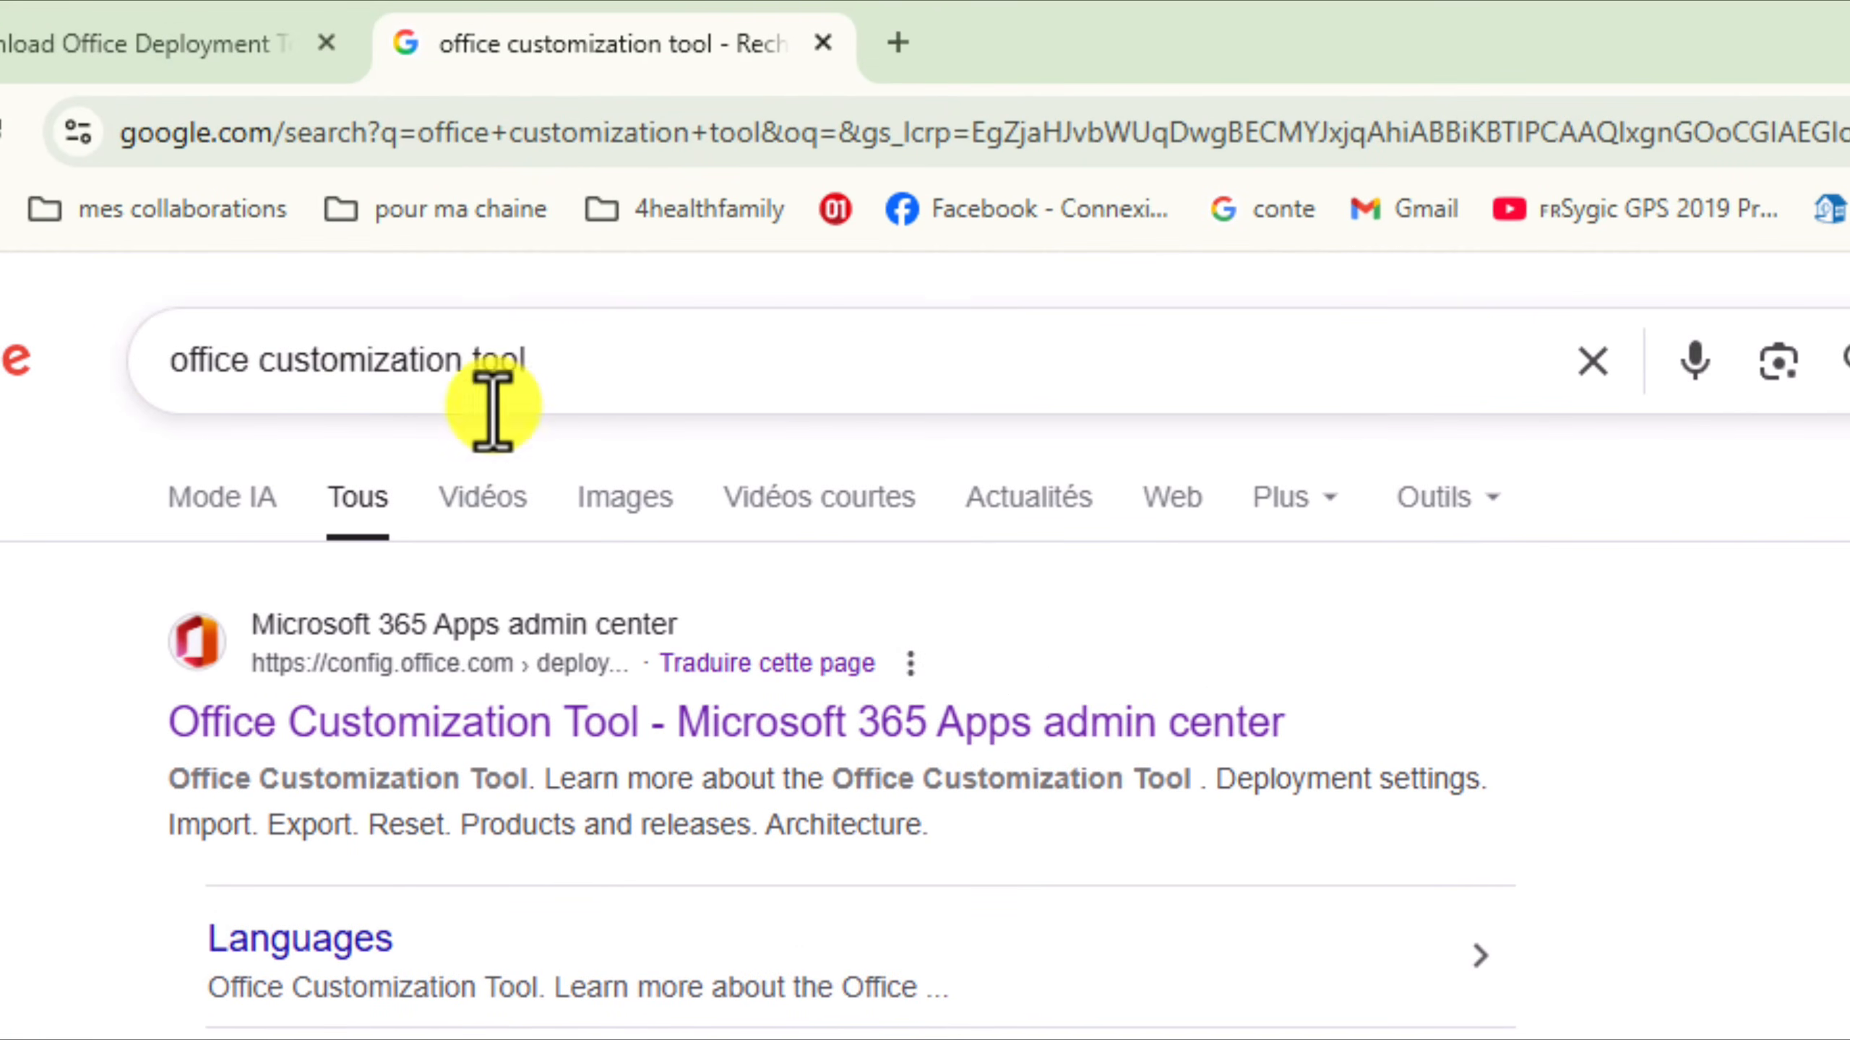
pyautogui.click(508, 721)
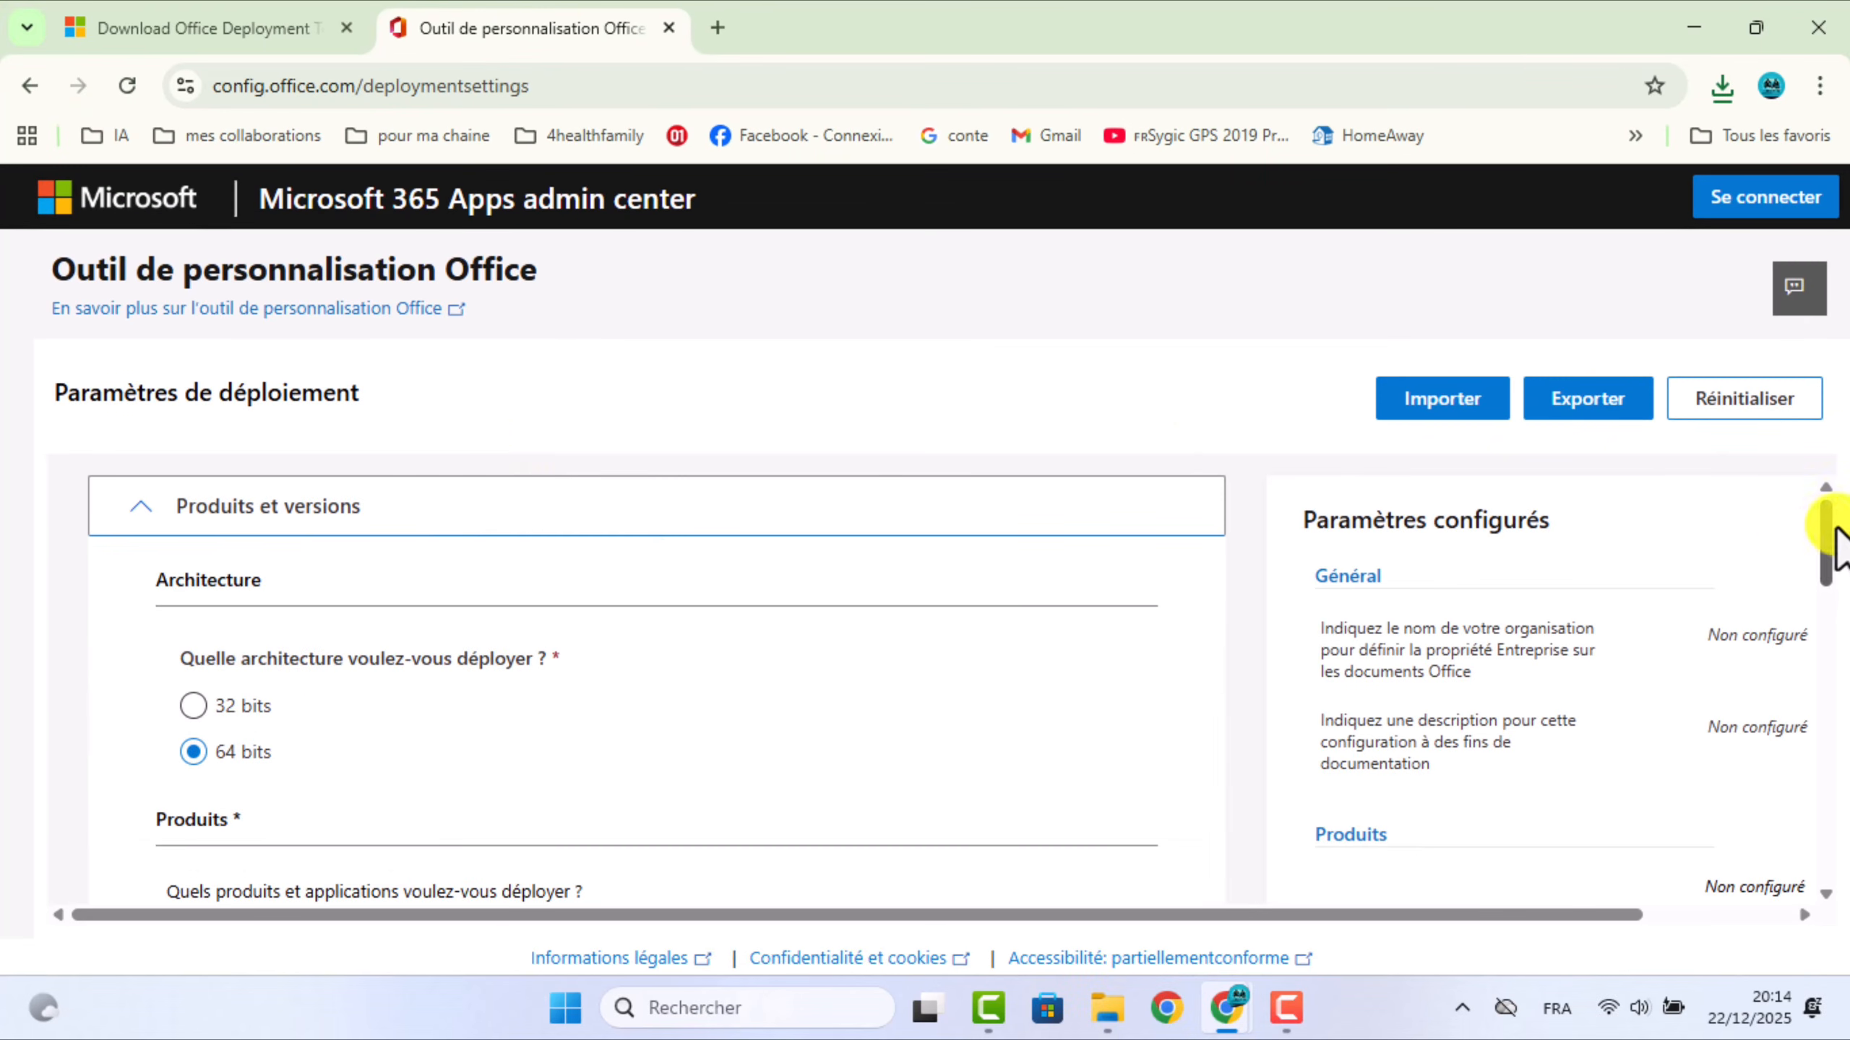
# Keep the 64-bit architecture and choose "Office LTSC Professionnel Plus 2021 – Licence en volume" as the Office suite.
pyautogui.moveTo(1824, 530); pyautogui.dragTo(1844, 562)
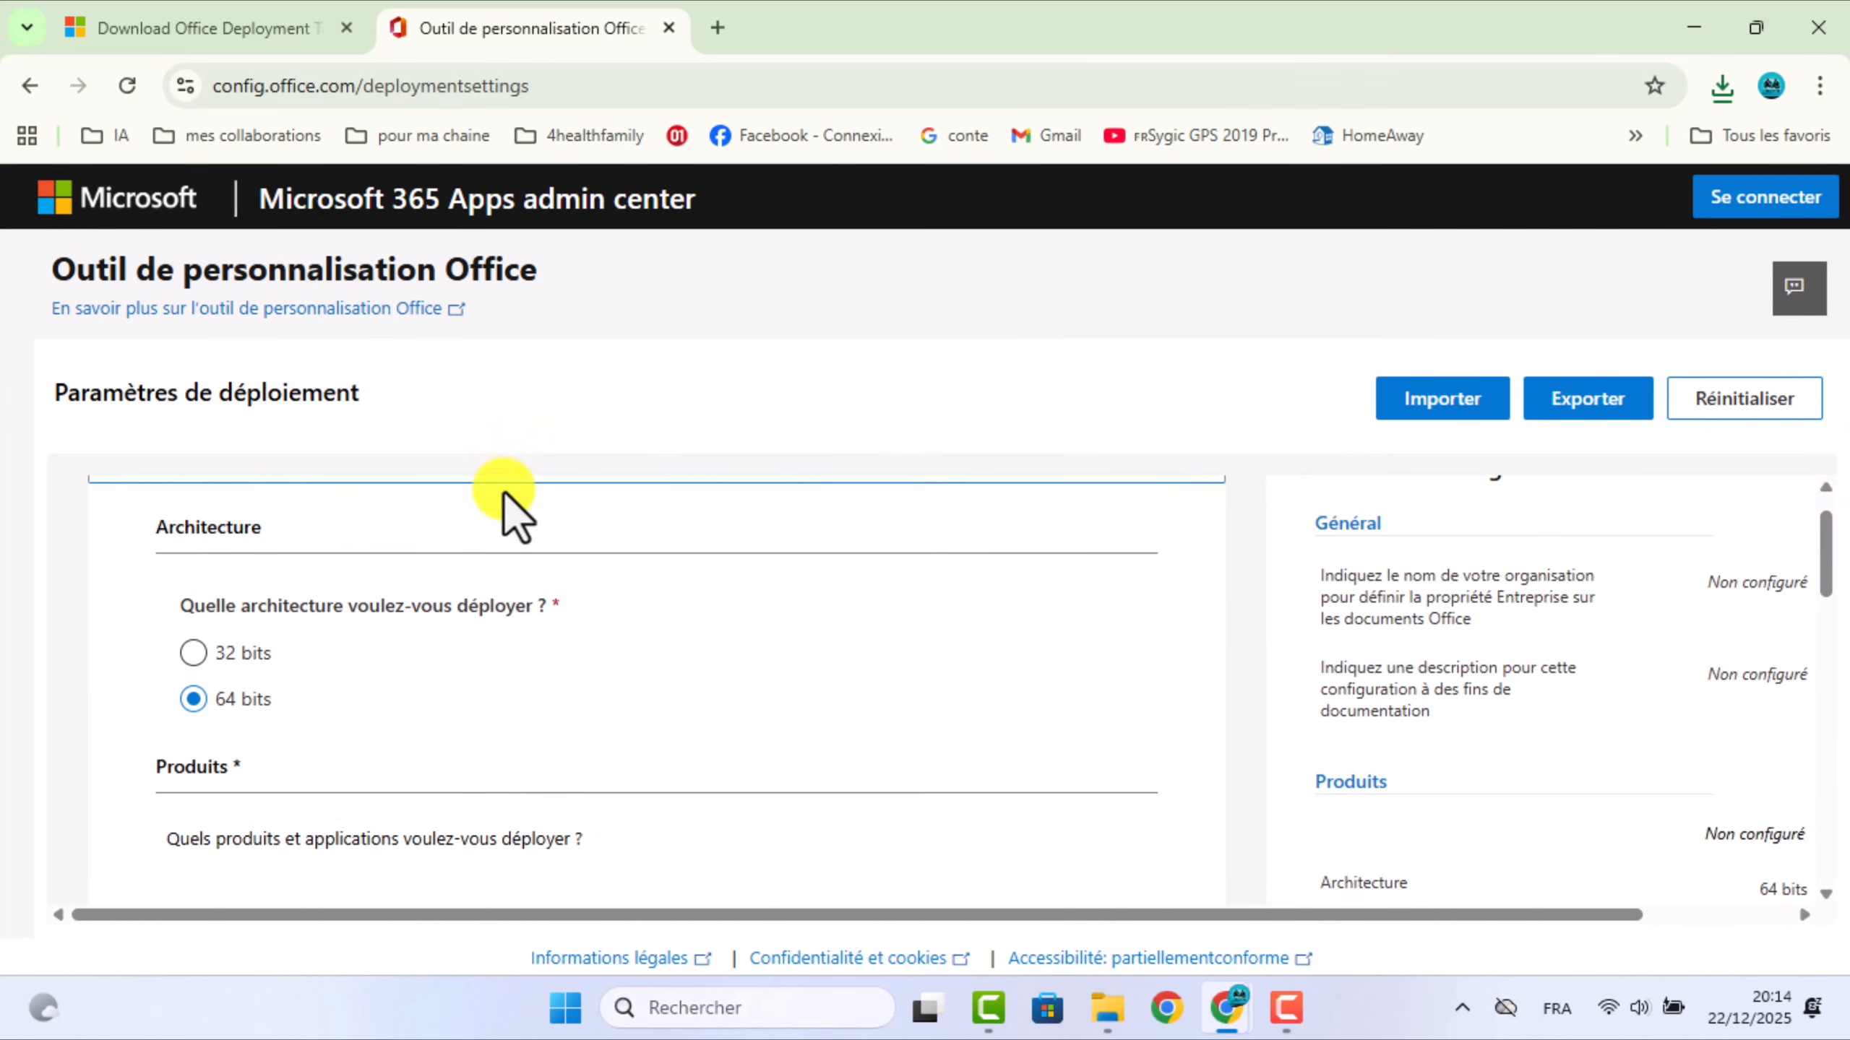
pyautogui.click(193, 653)
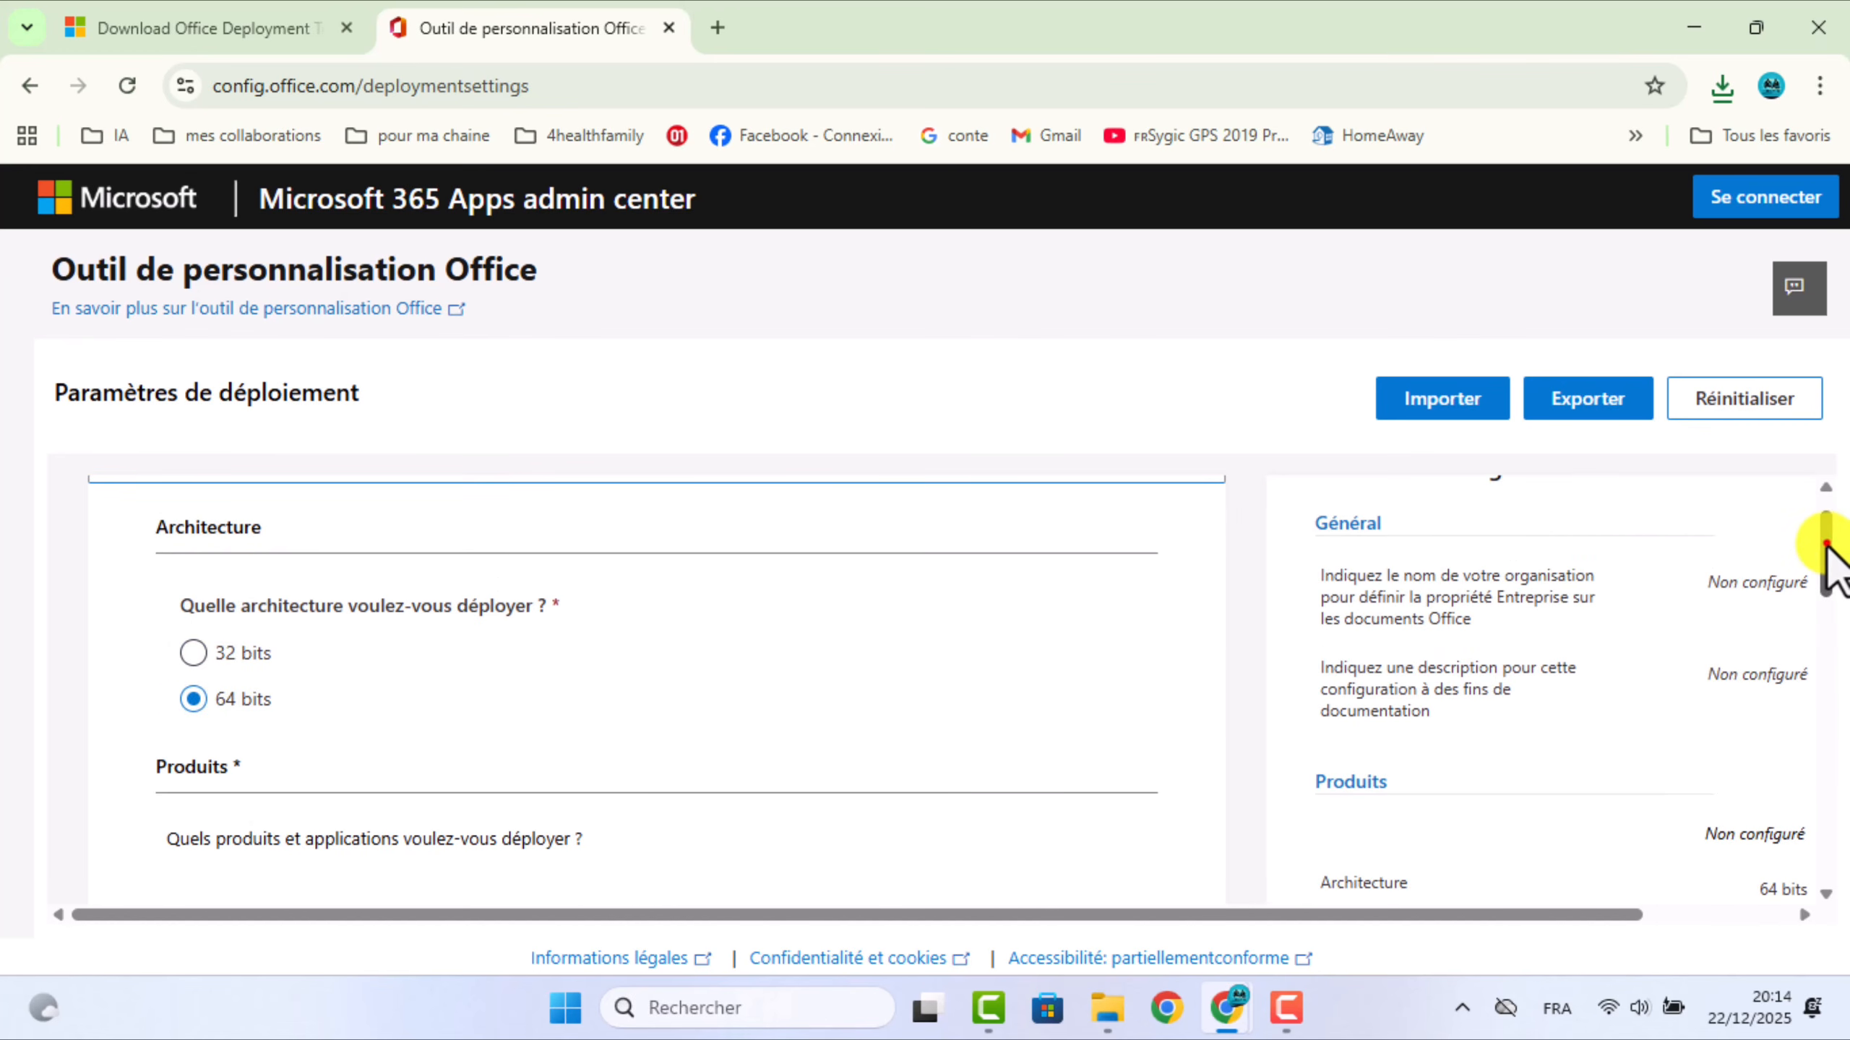
pyautogui.moveTo(1826, 550); pyautogui.dragTo(1837, 630)
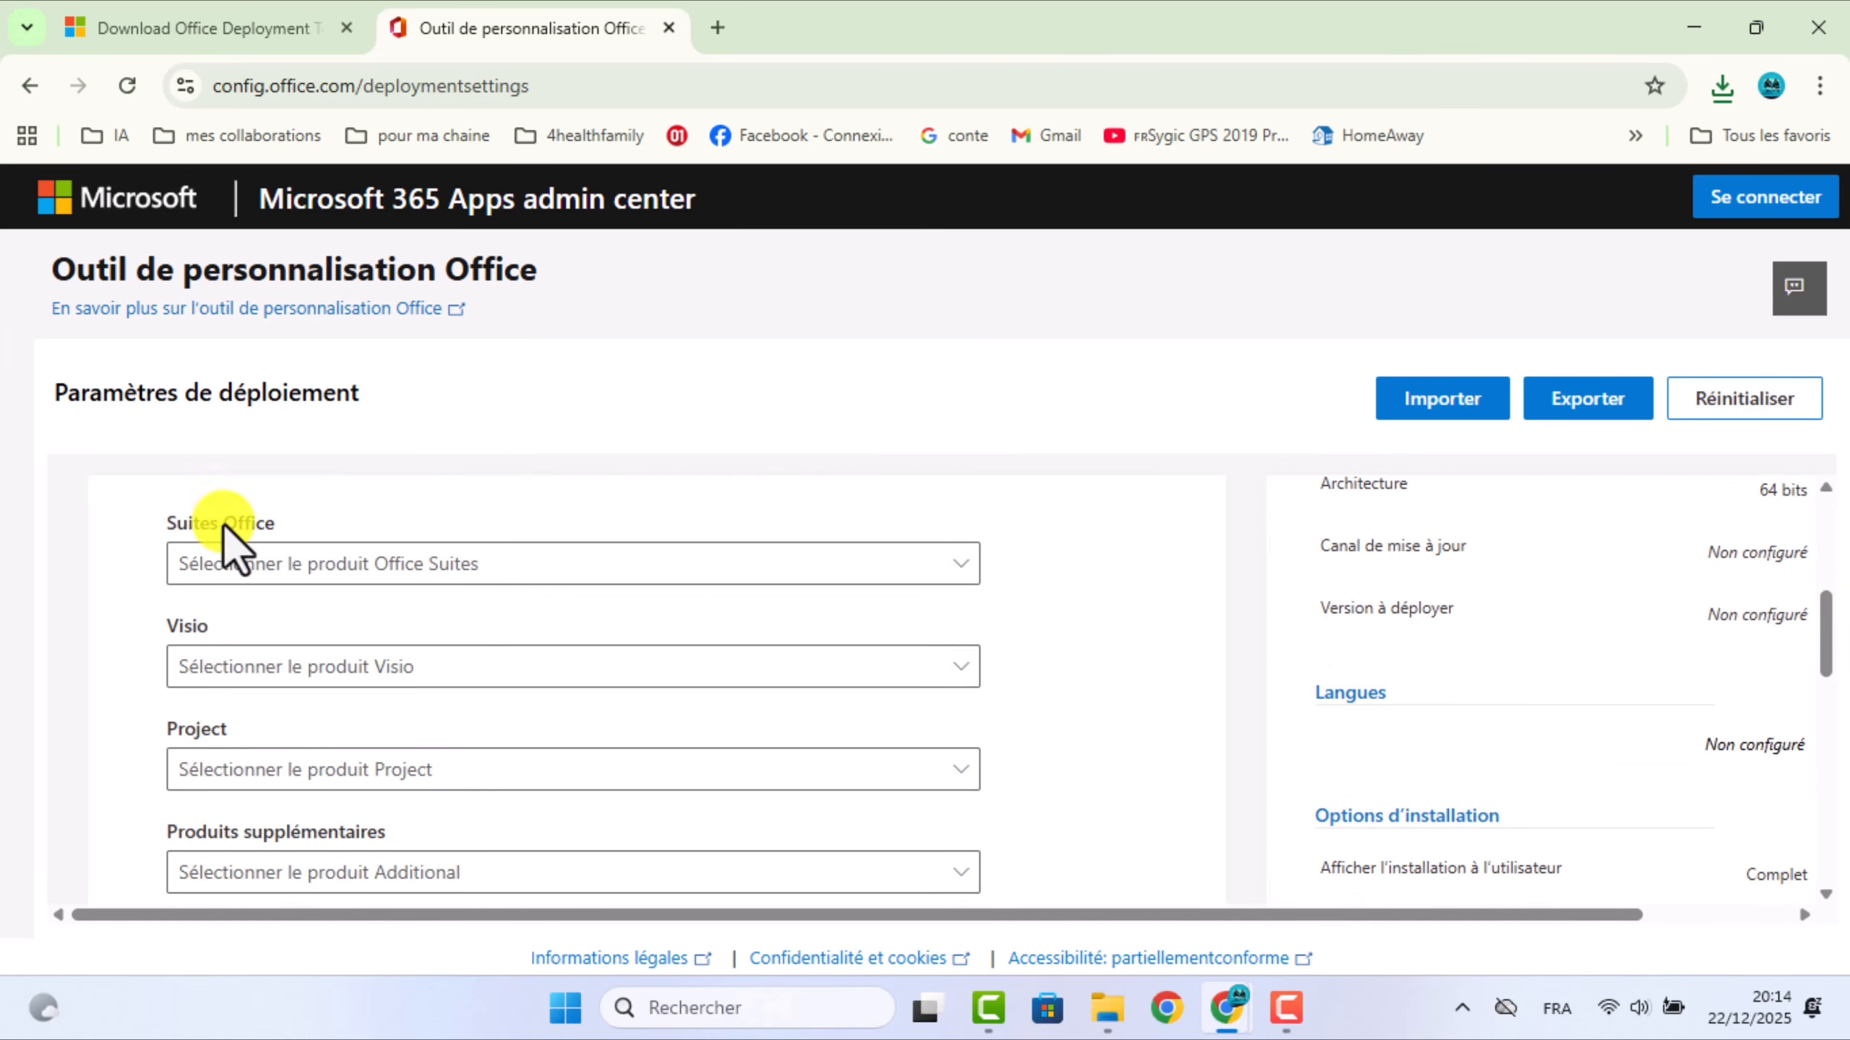
pyautogui.click(226, 567)
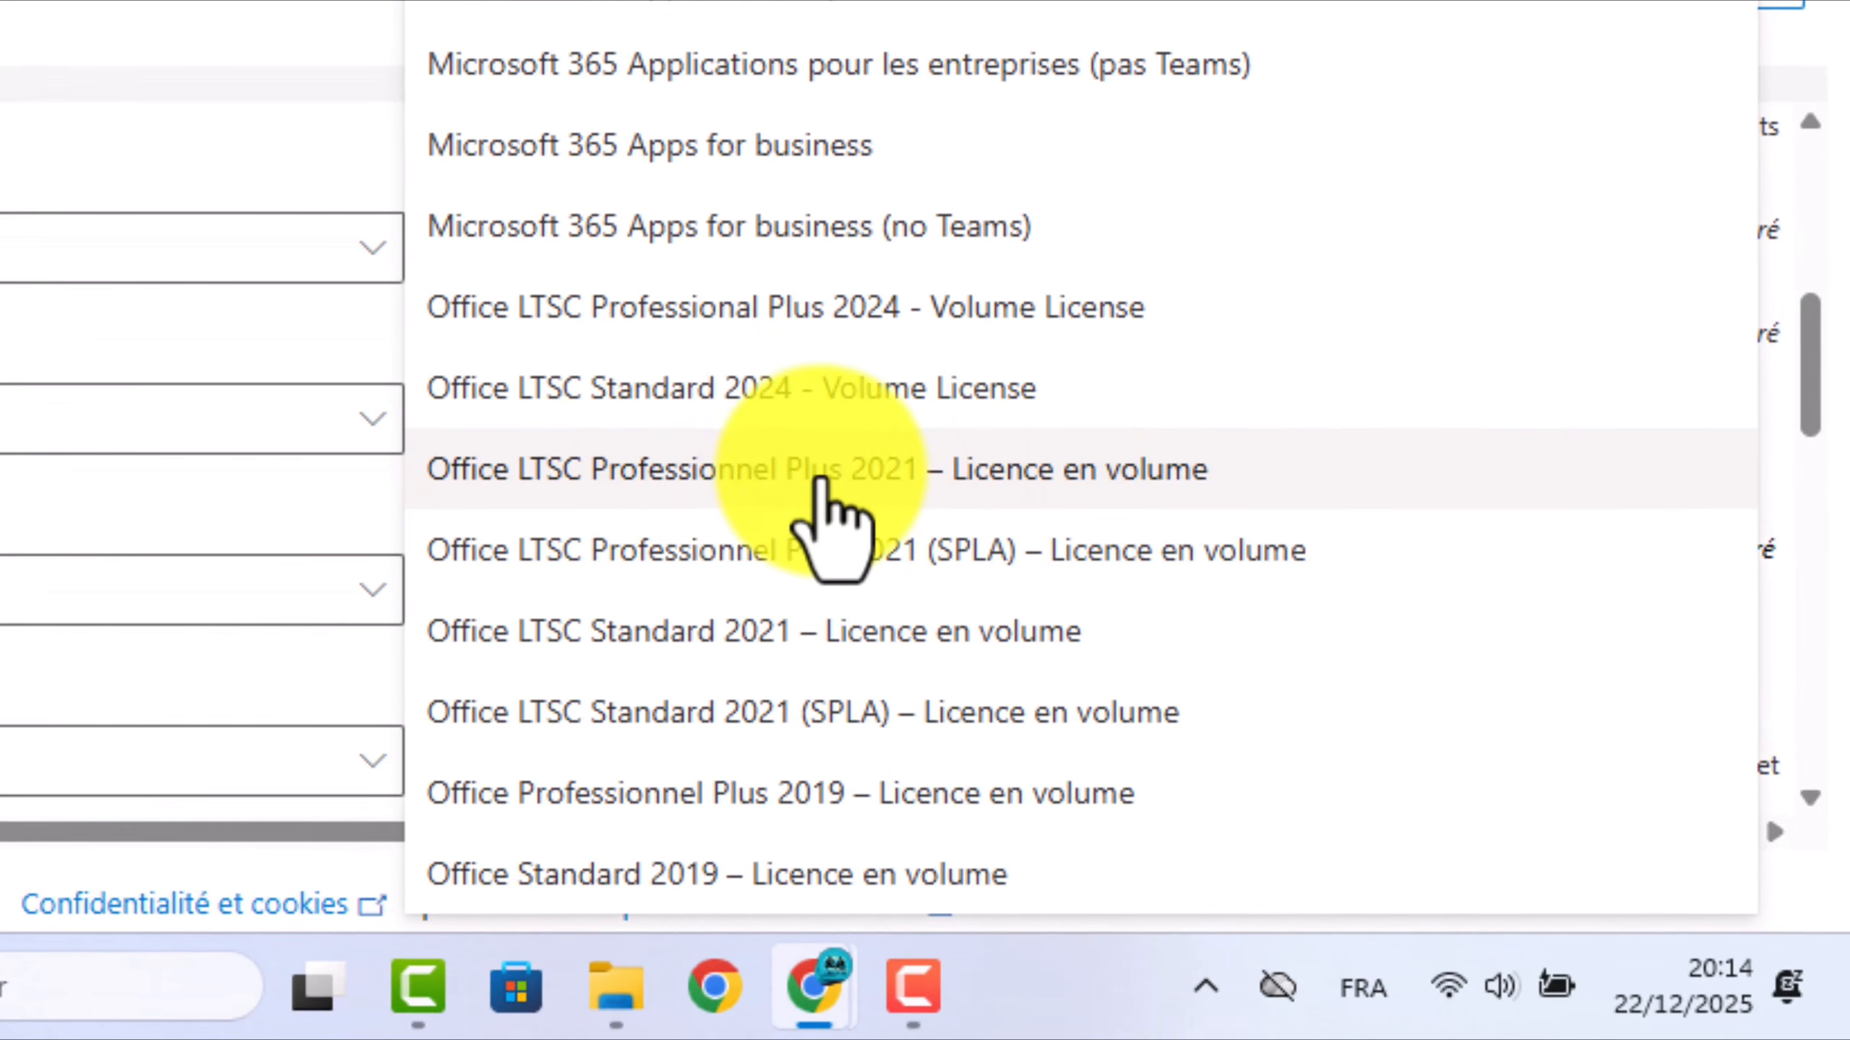
pyautogui.click(821, 472)
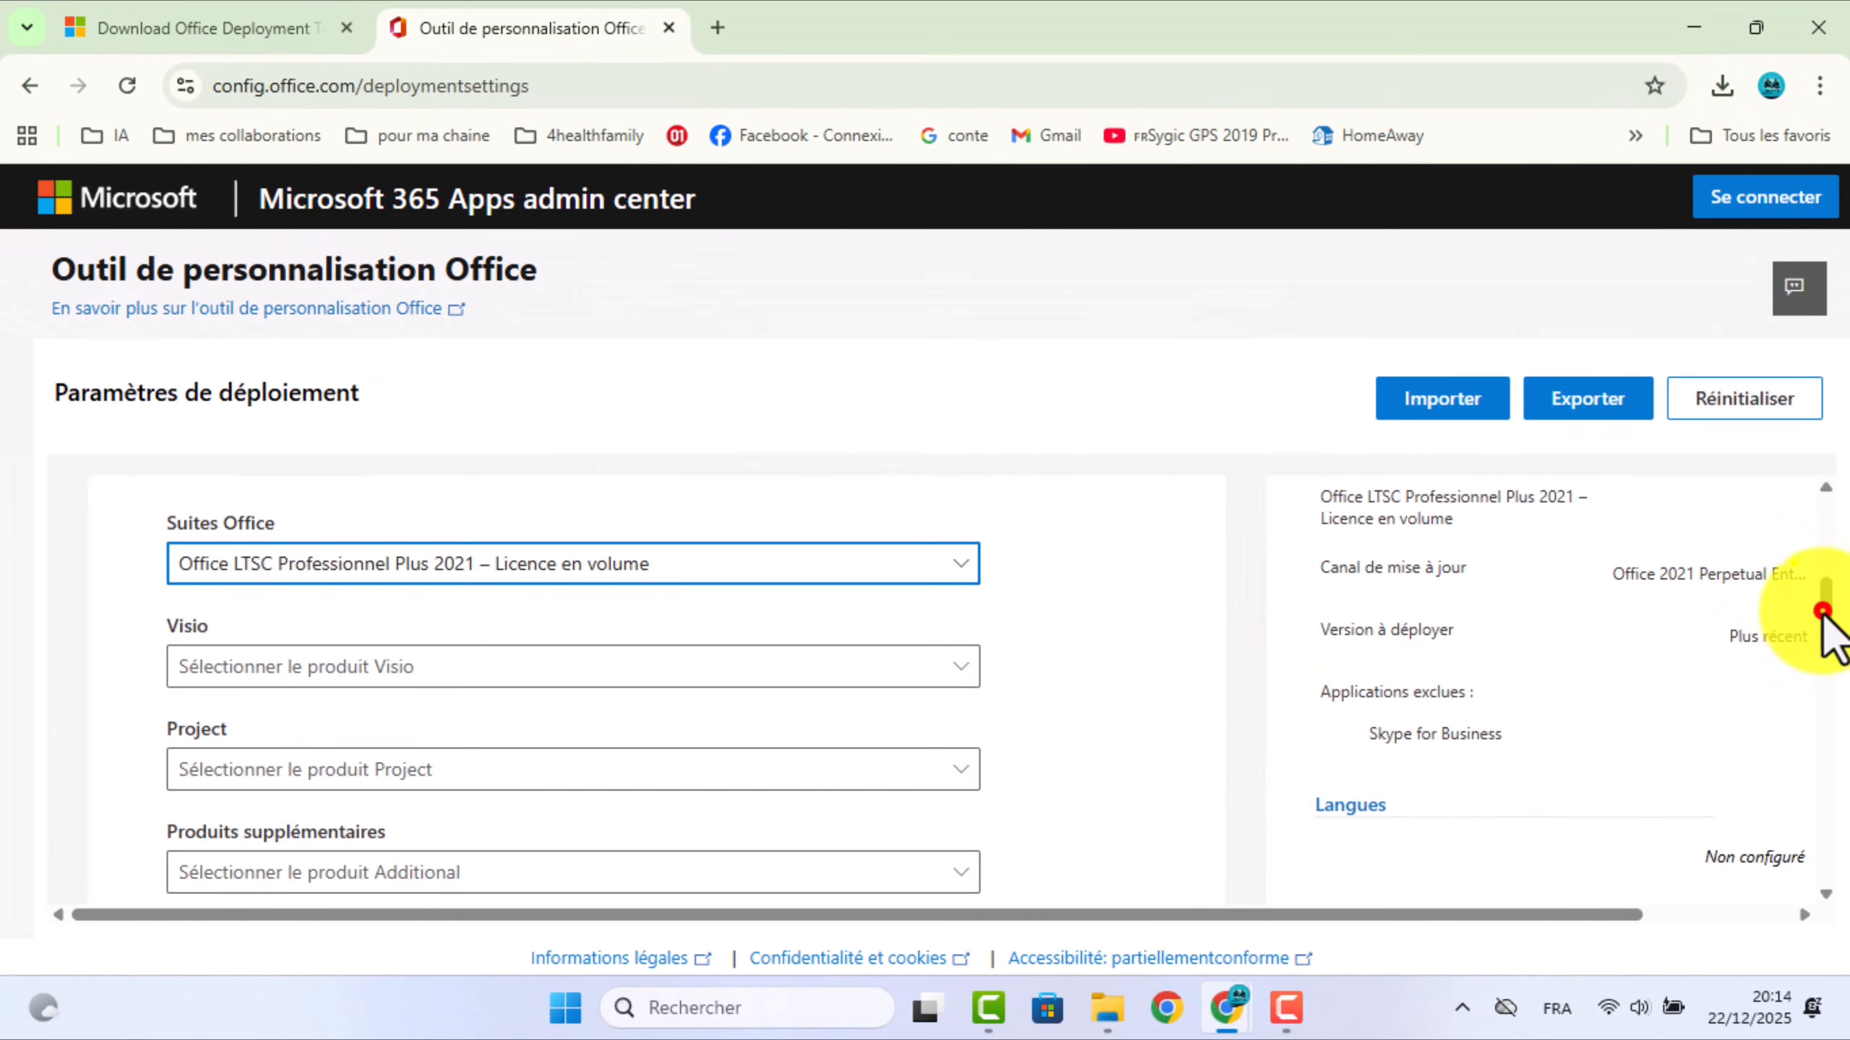
# Exclude Access, OneNote, OneDrive Desktop, Outlook (classic) and Publisher from the deployment, keeping only Excel, PowerPoint and Word.
pyautogui.moveTo(1823, 610); pyautogui.dragTo(1846, 762)
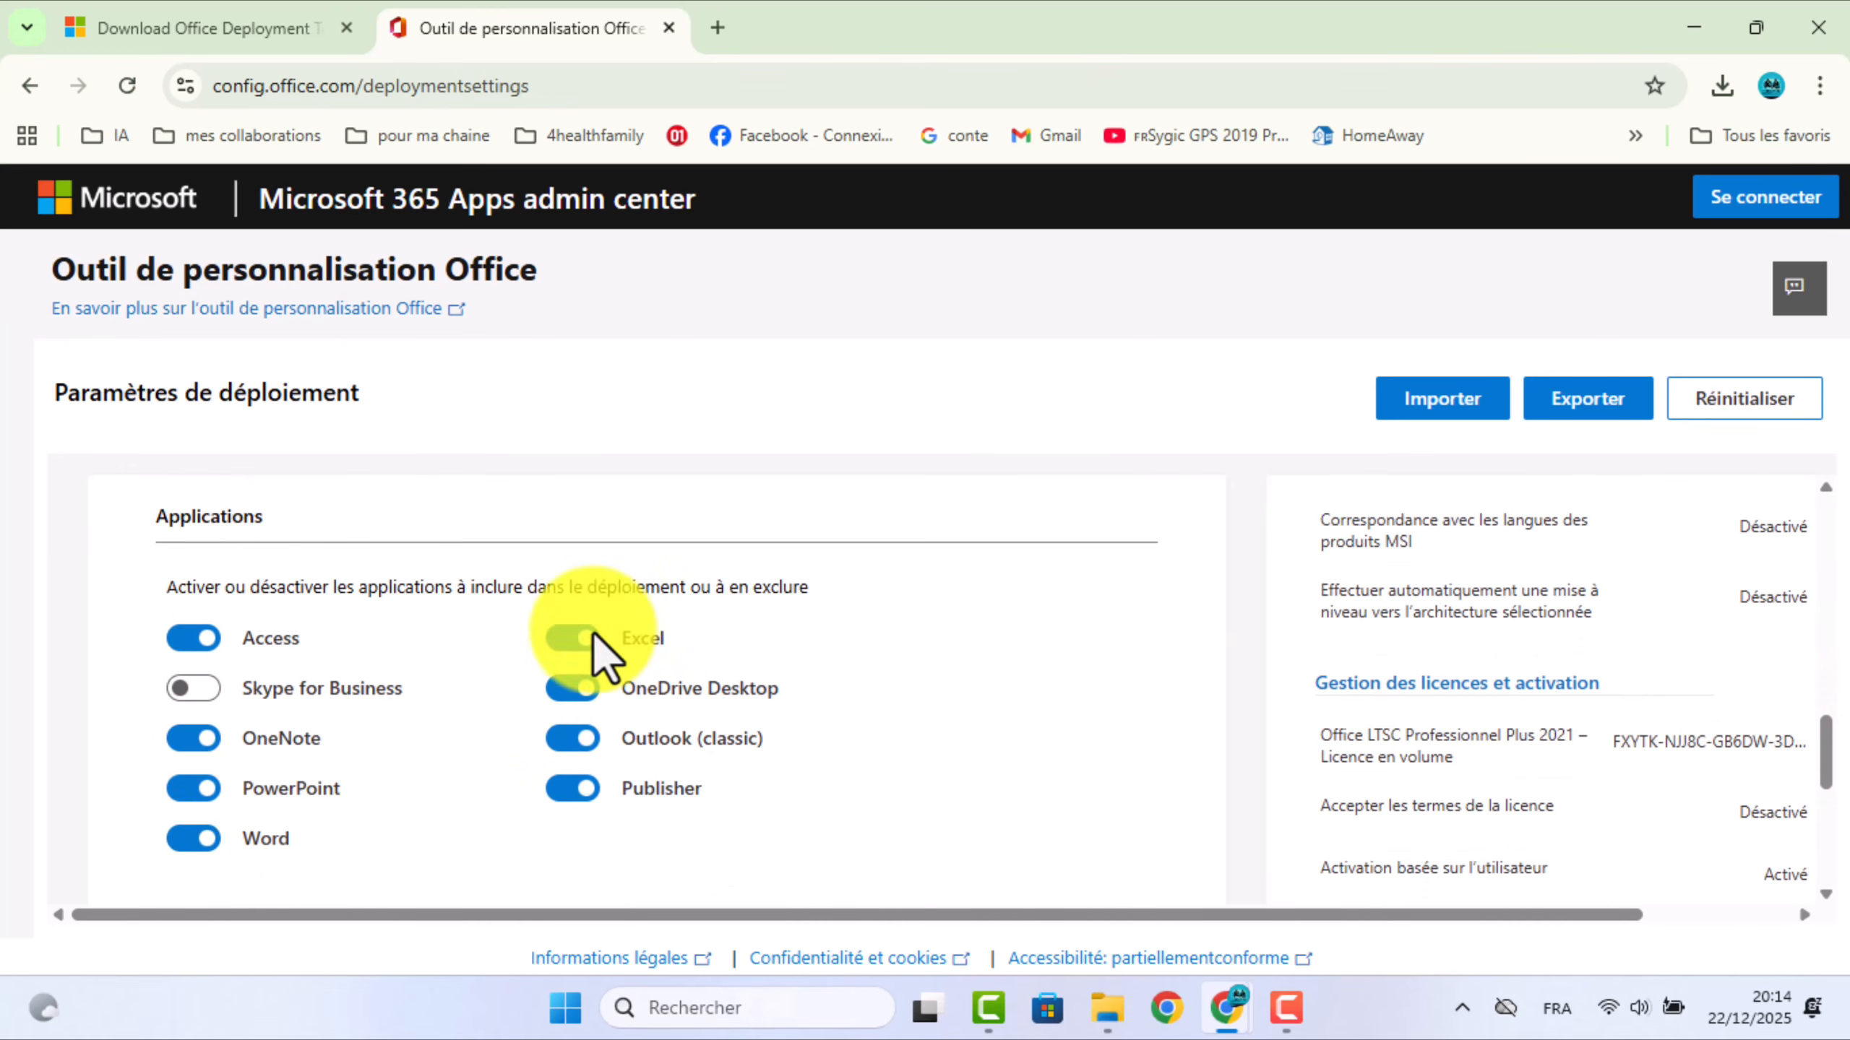
pyautogui.click(184, 639)
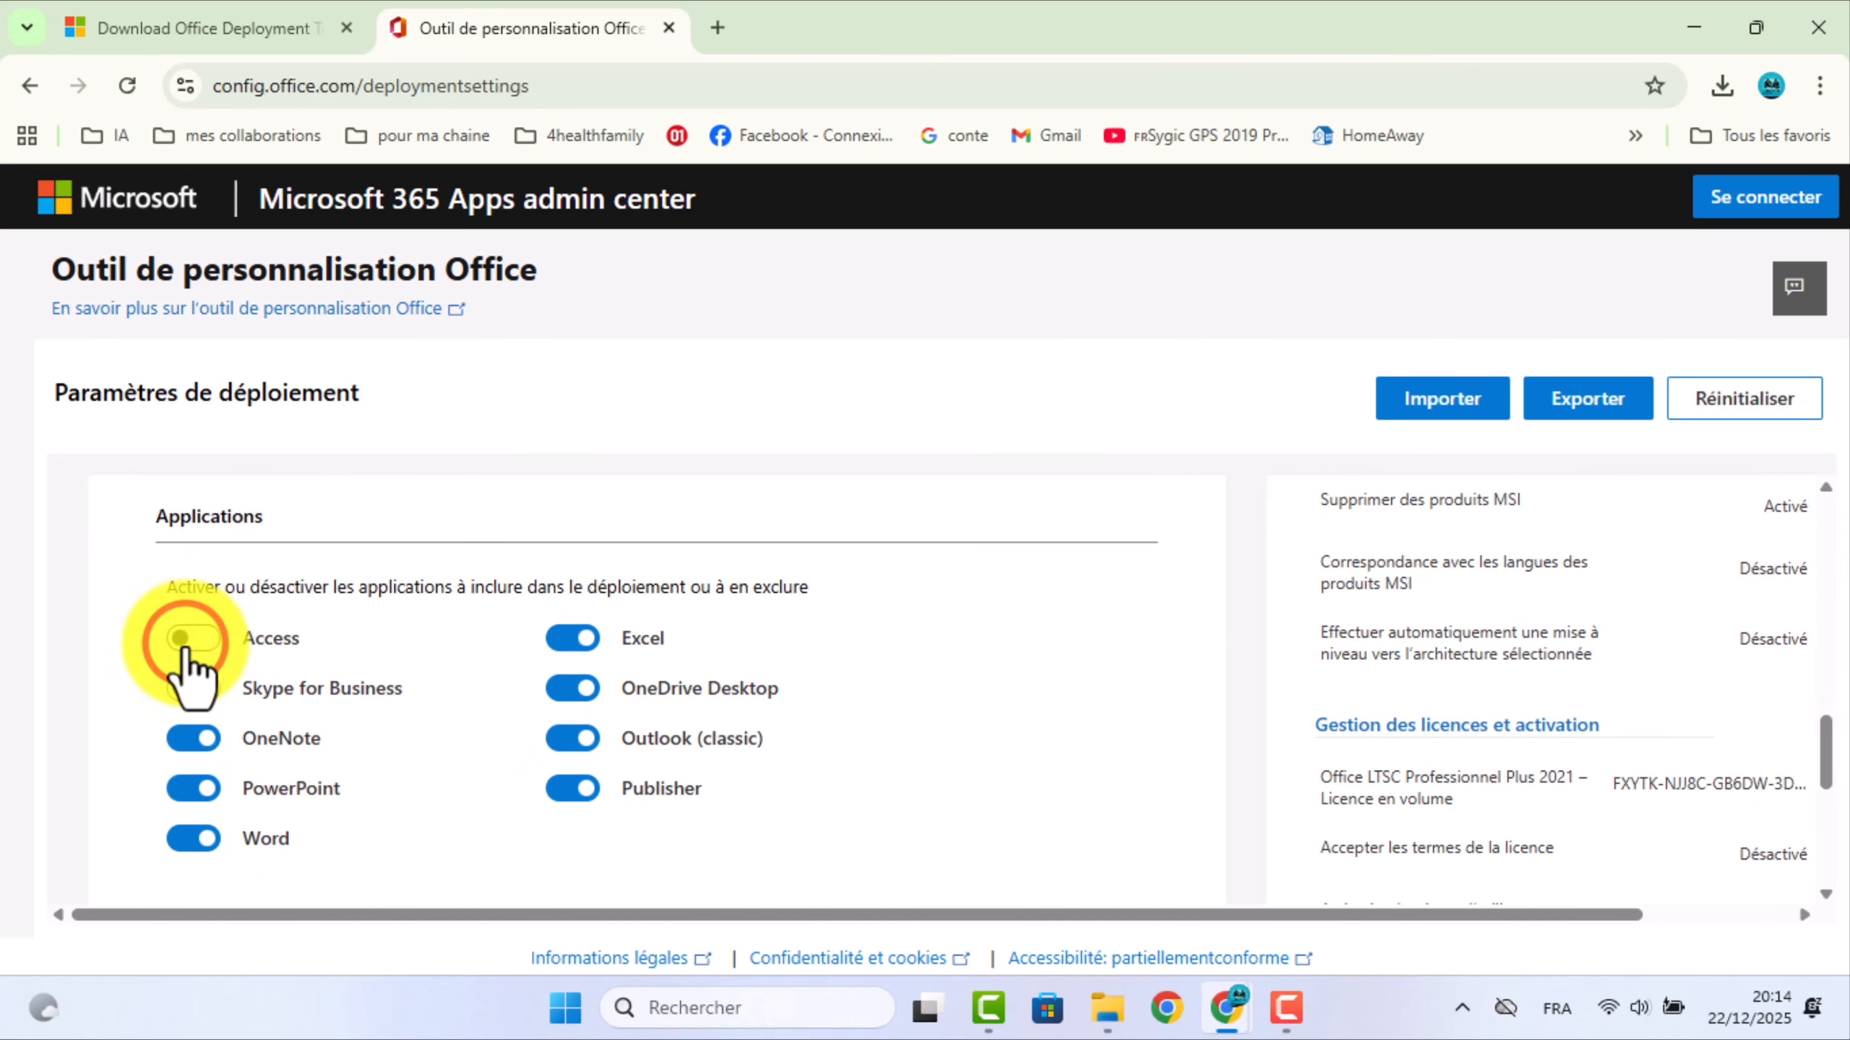
pyautogui.click(193, 687)
pyautogui.click(193, 739)
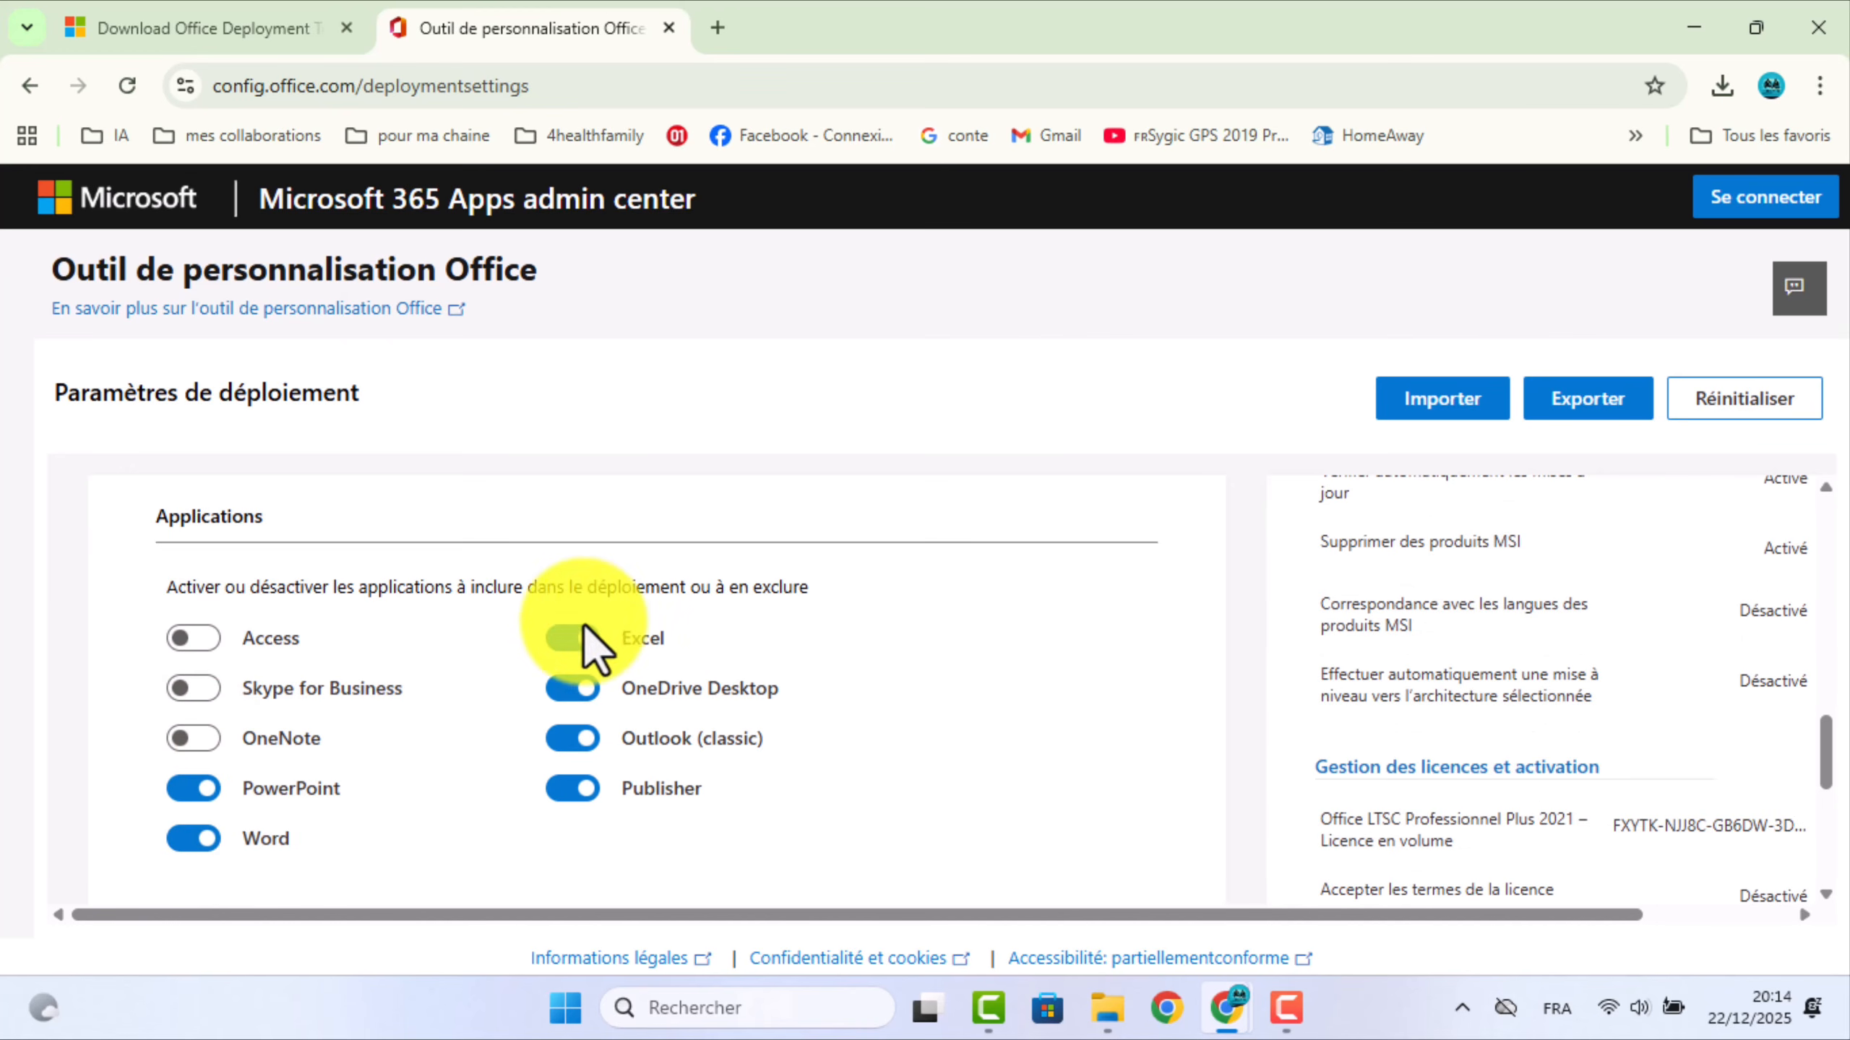
pyautogui.click(567, 688)
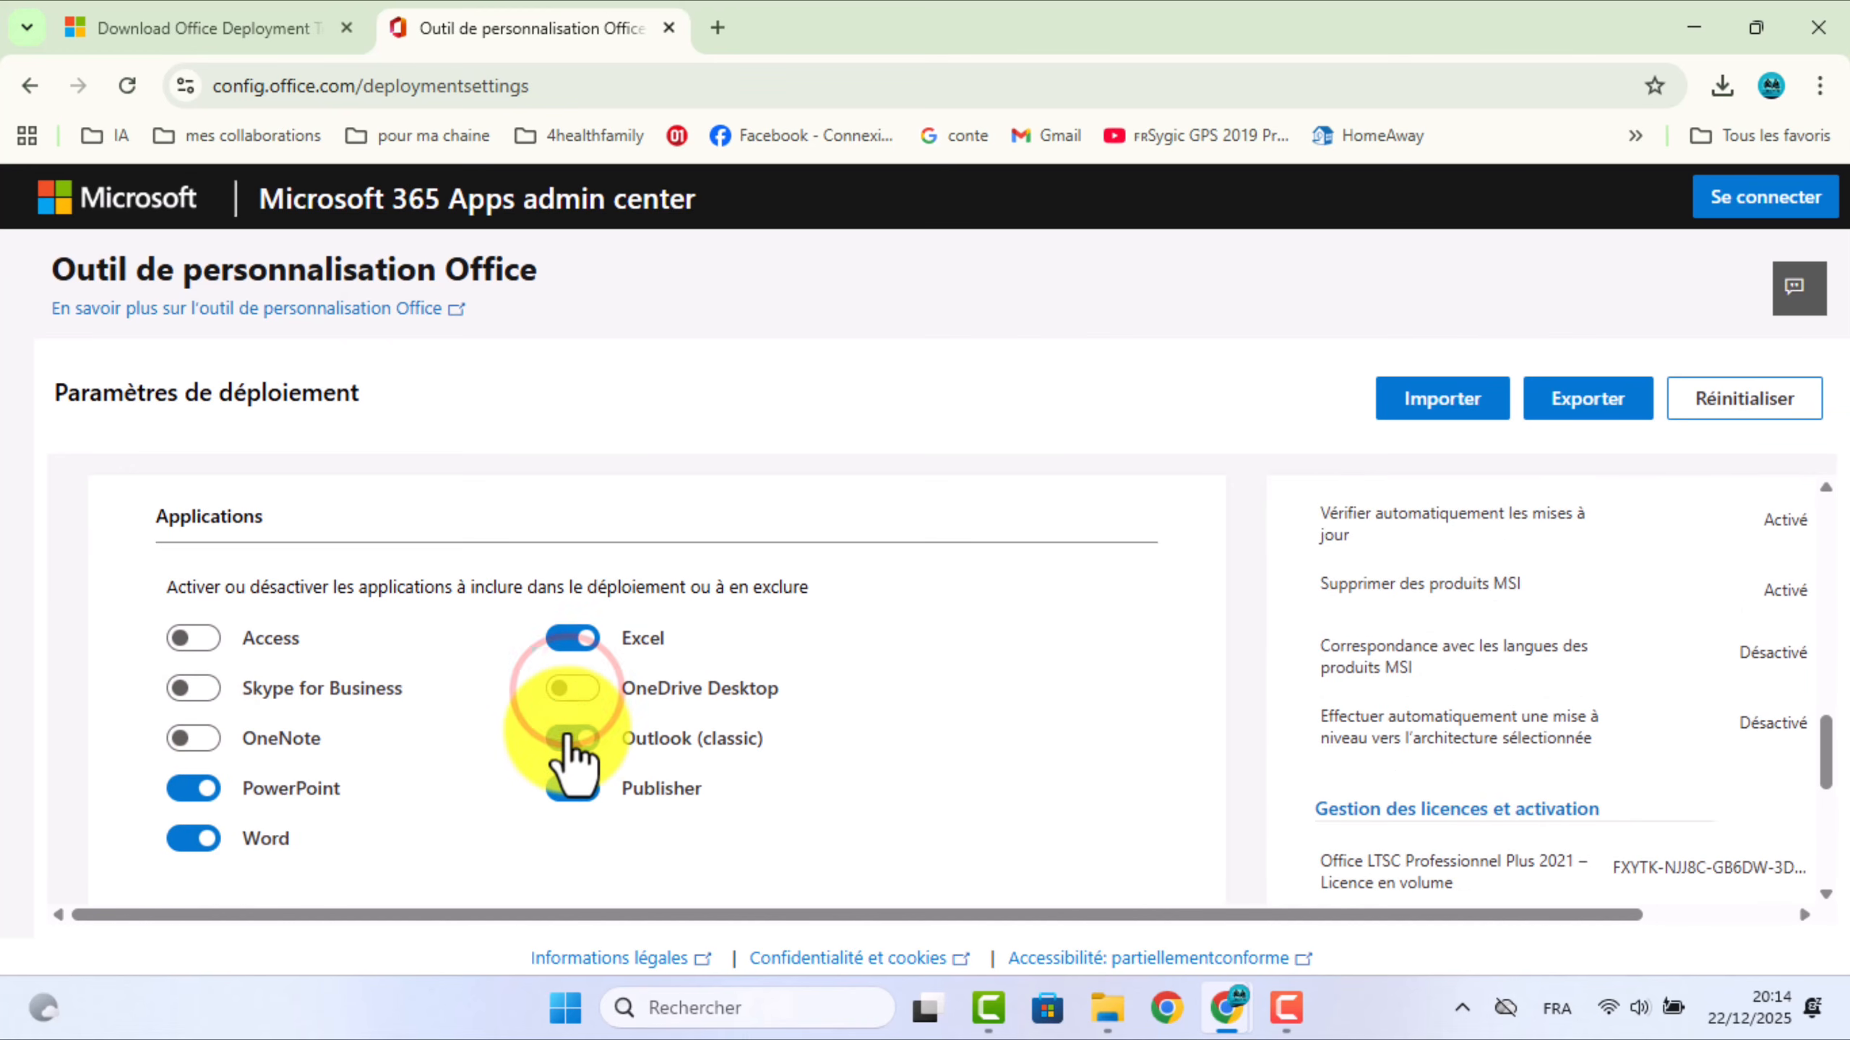
pyautogui.click(567, 736)
pyautogui.click(570, 787)
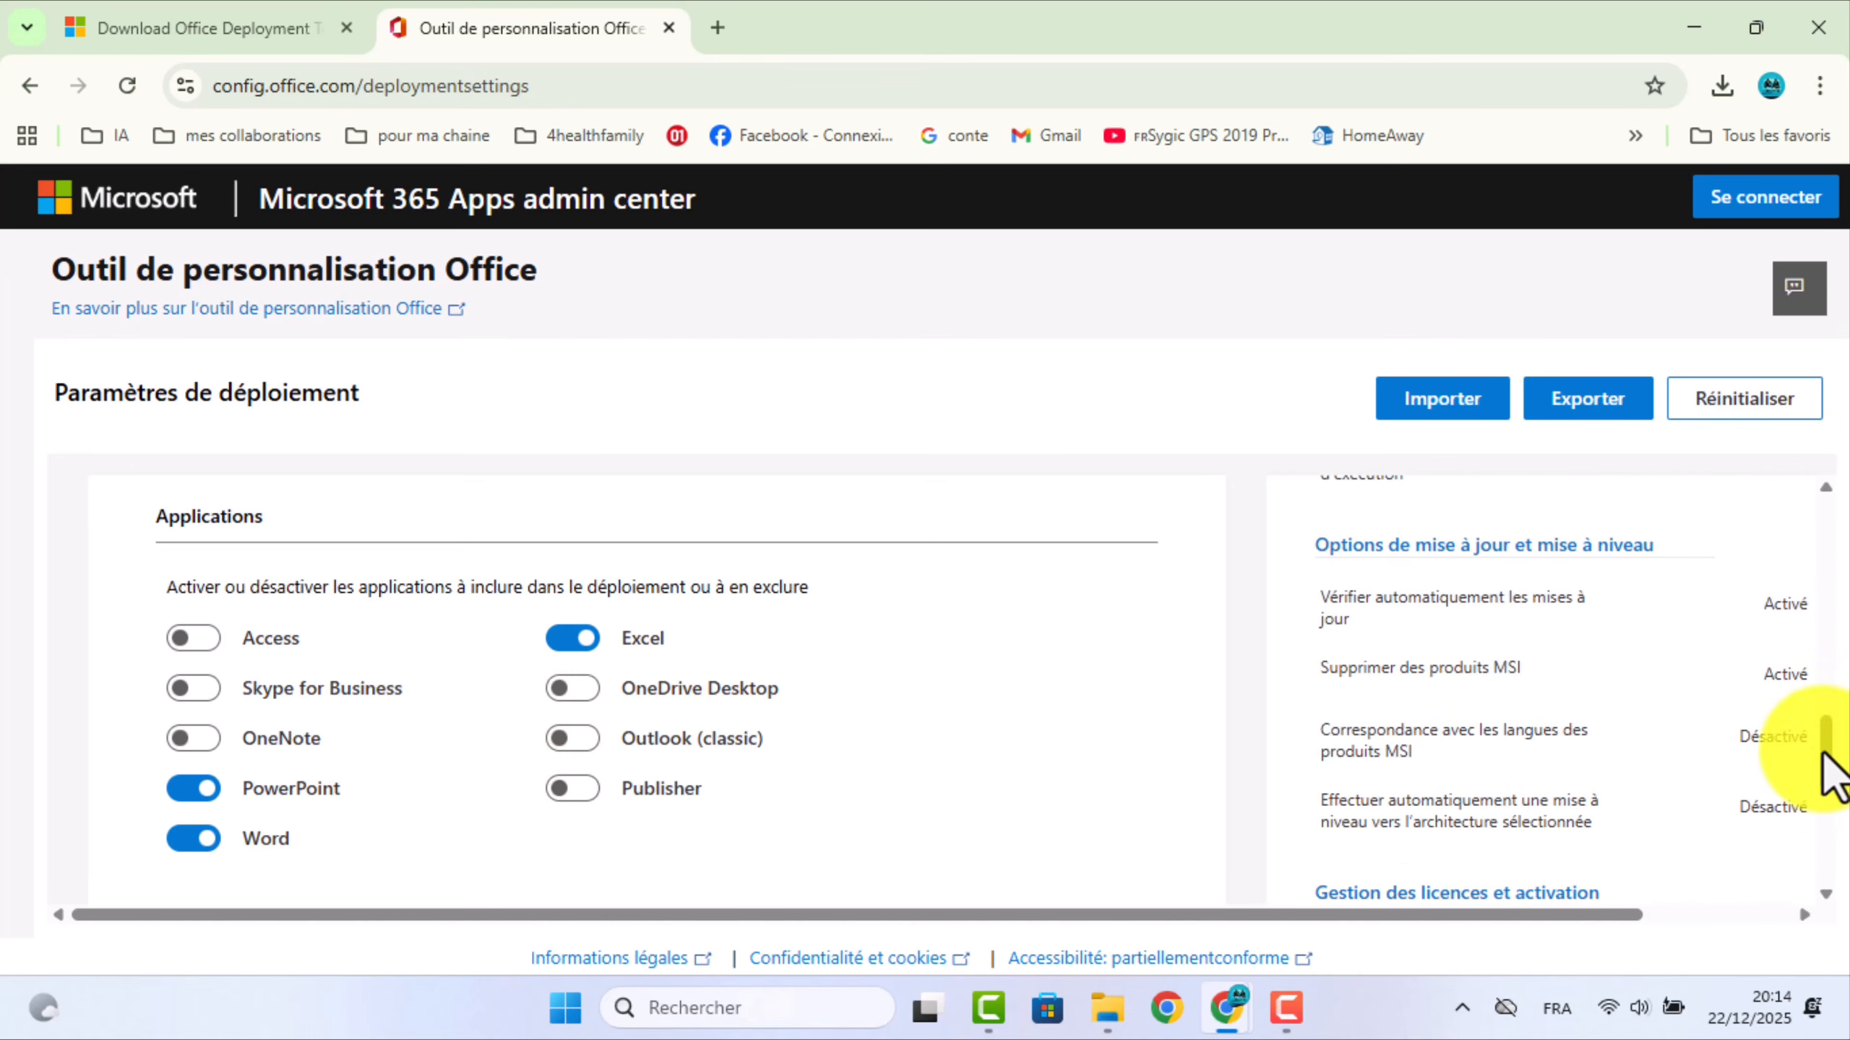
pyautogui.moveTo(1825, 756); pyautogui.dragTo(1832, 815)
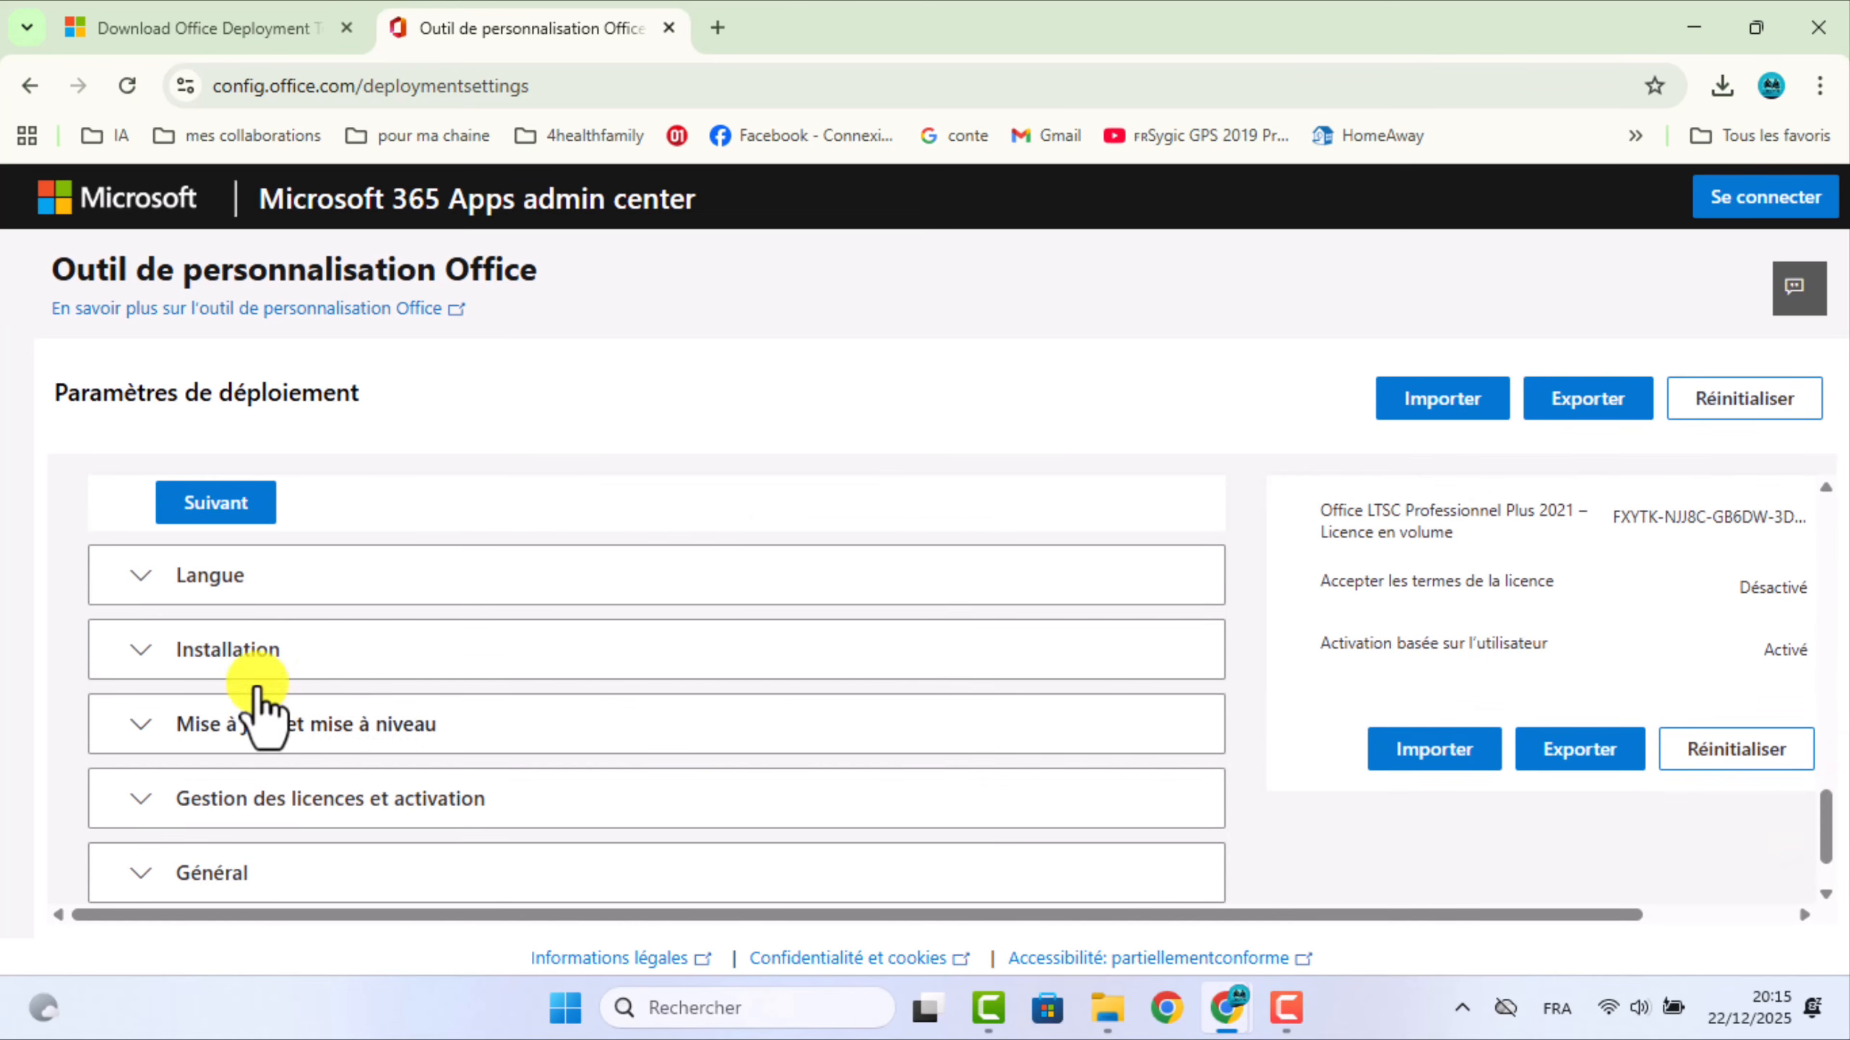
# Set the deployment's primary language to "Français (France)" in the Langue section.
pyautogui.click(145, 576)
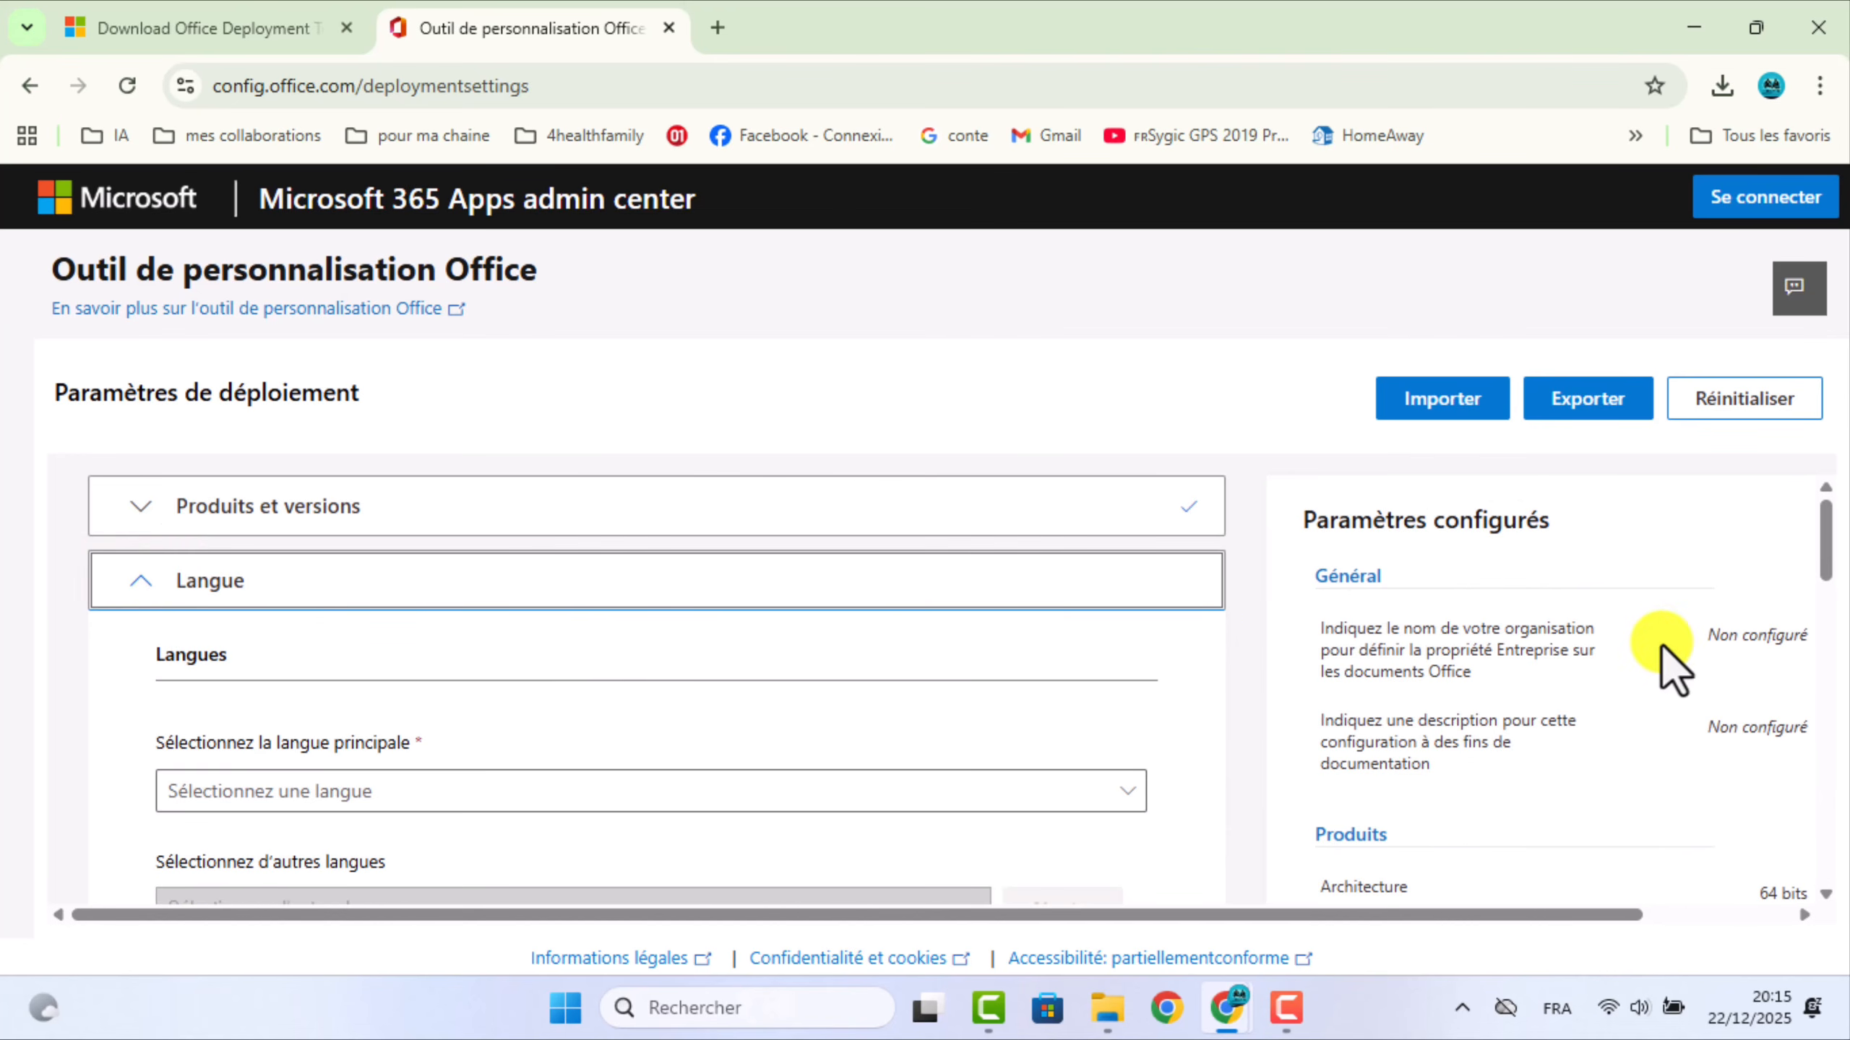
pyautogui.moveTo(1822, 554); pyautogui.dragTo(1828, 599)
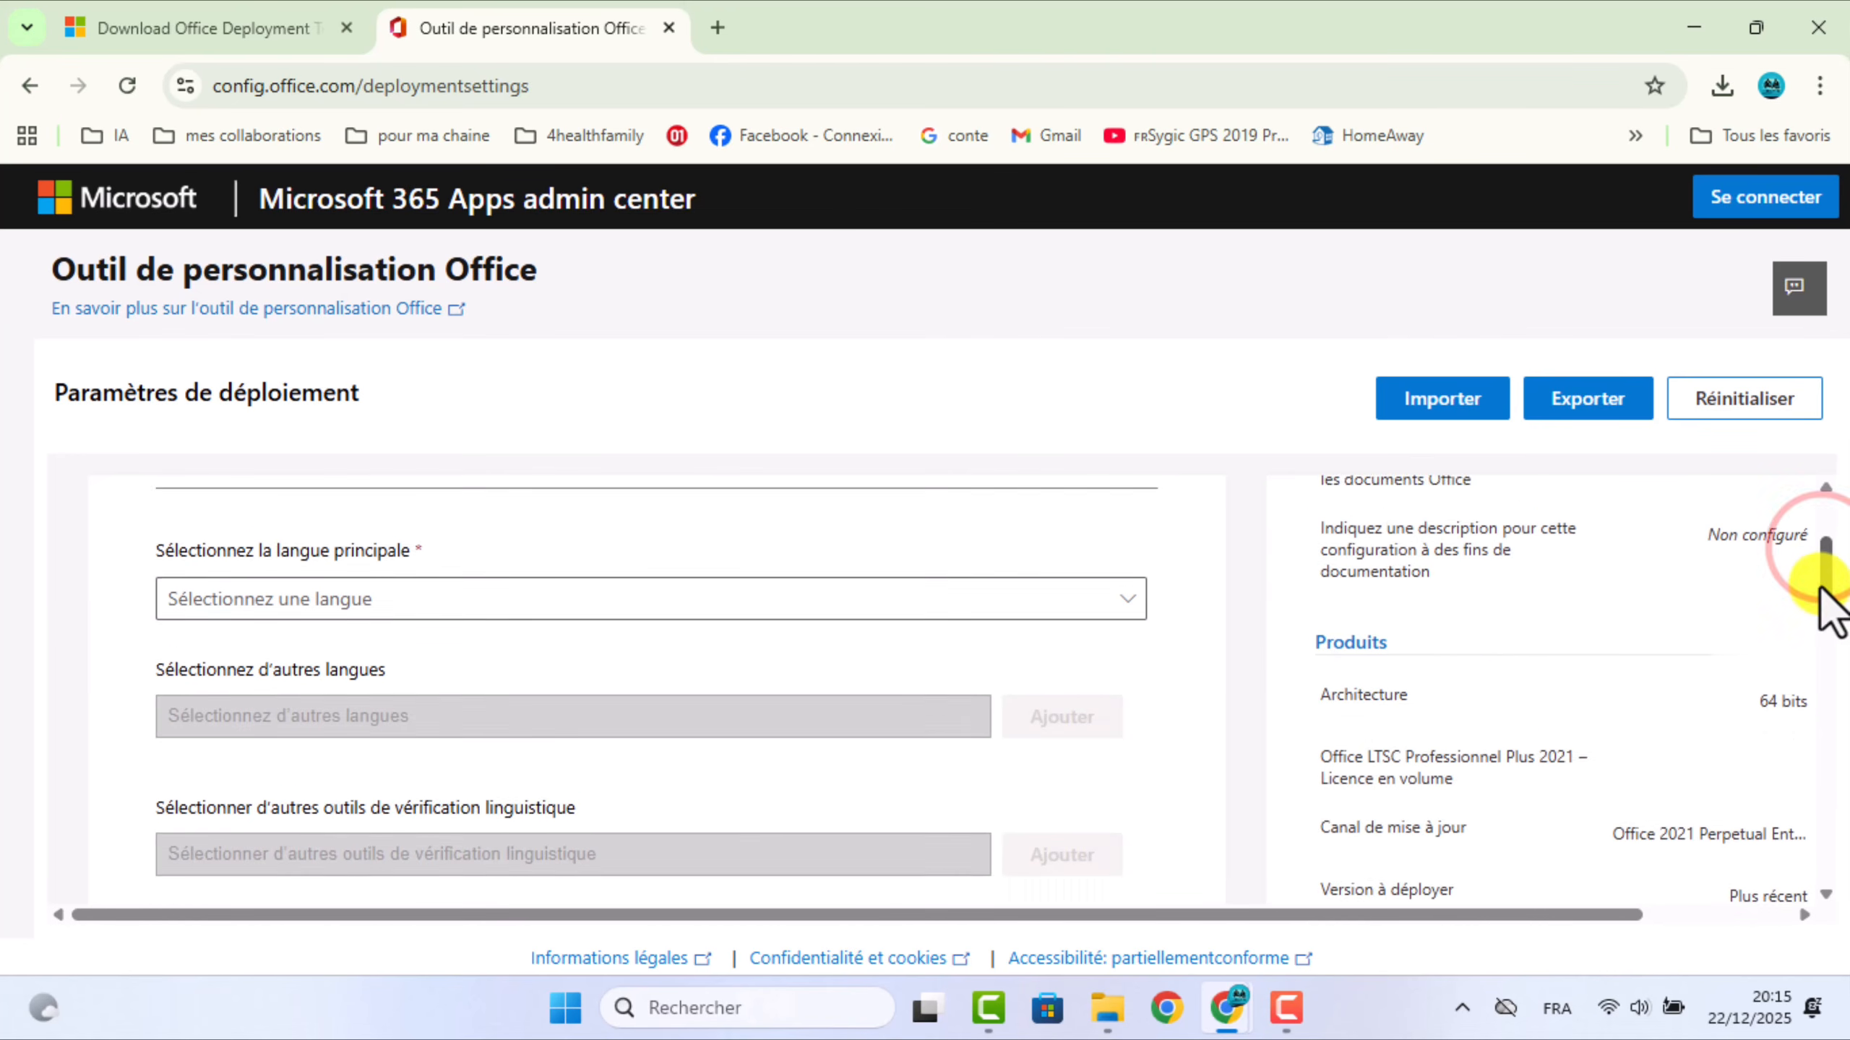
pyautogui.click(314, 592)
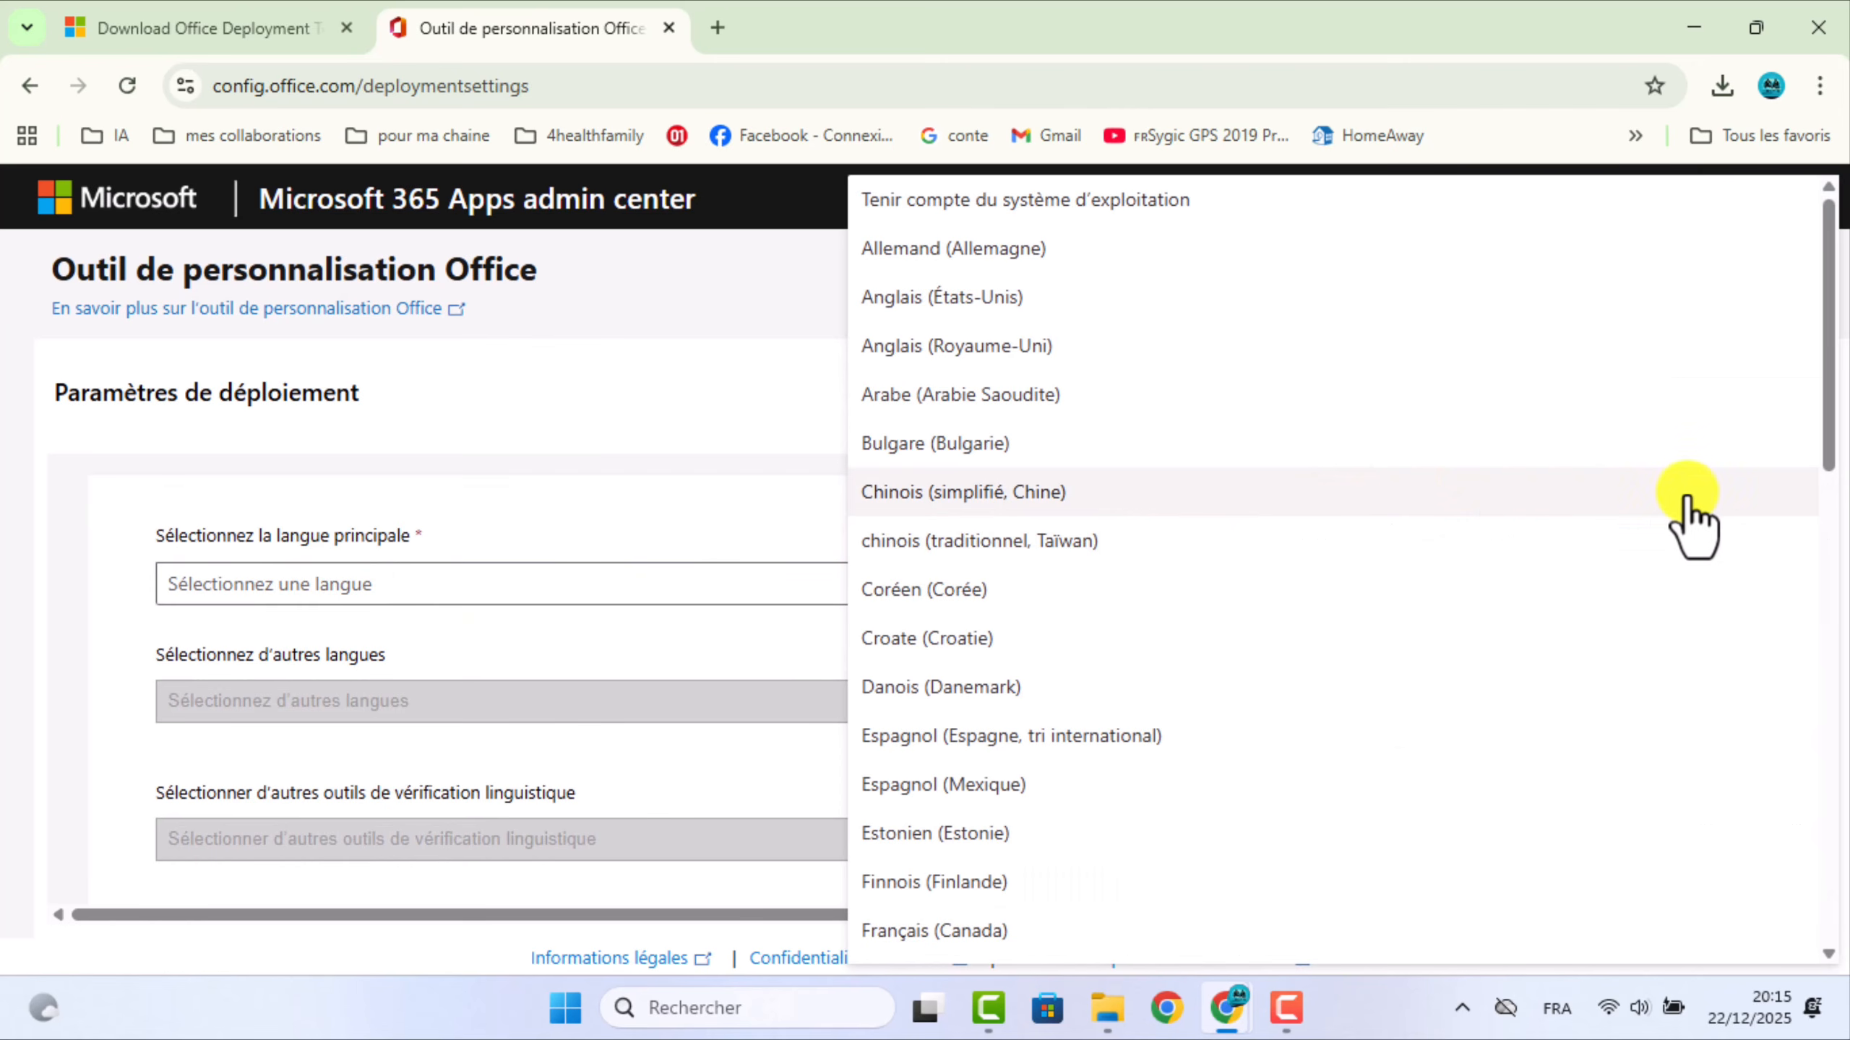
pyautogui.moveTo(1826, 426); pyautogui.dragTo(1829, 579)
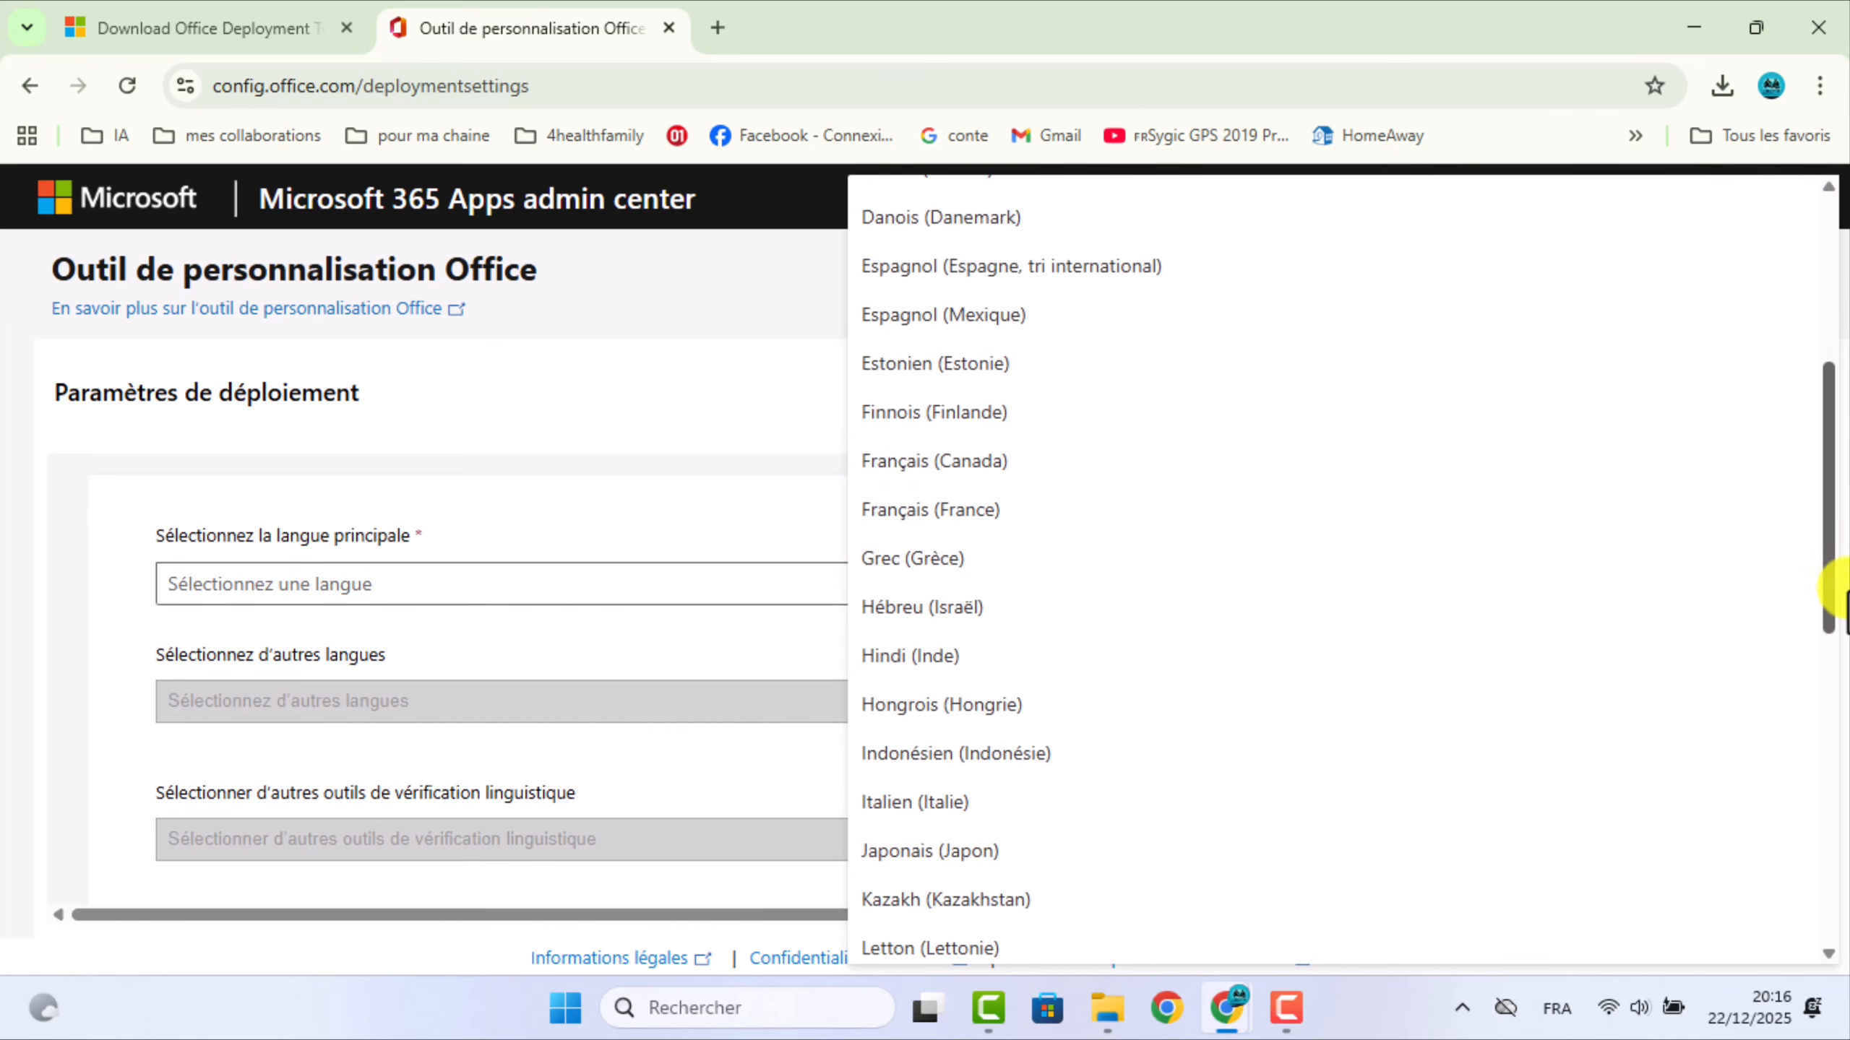
pyautogui.click(960, 512)
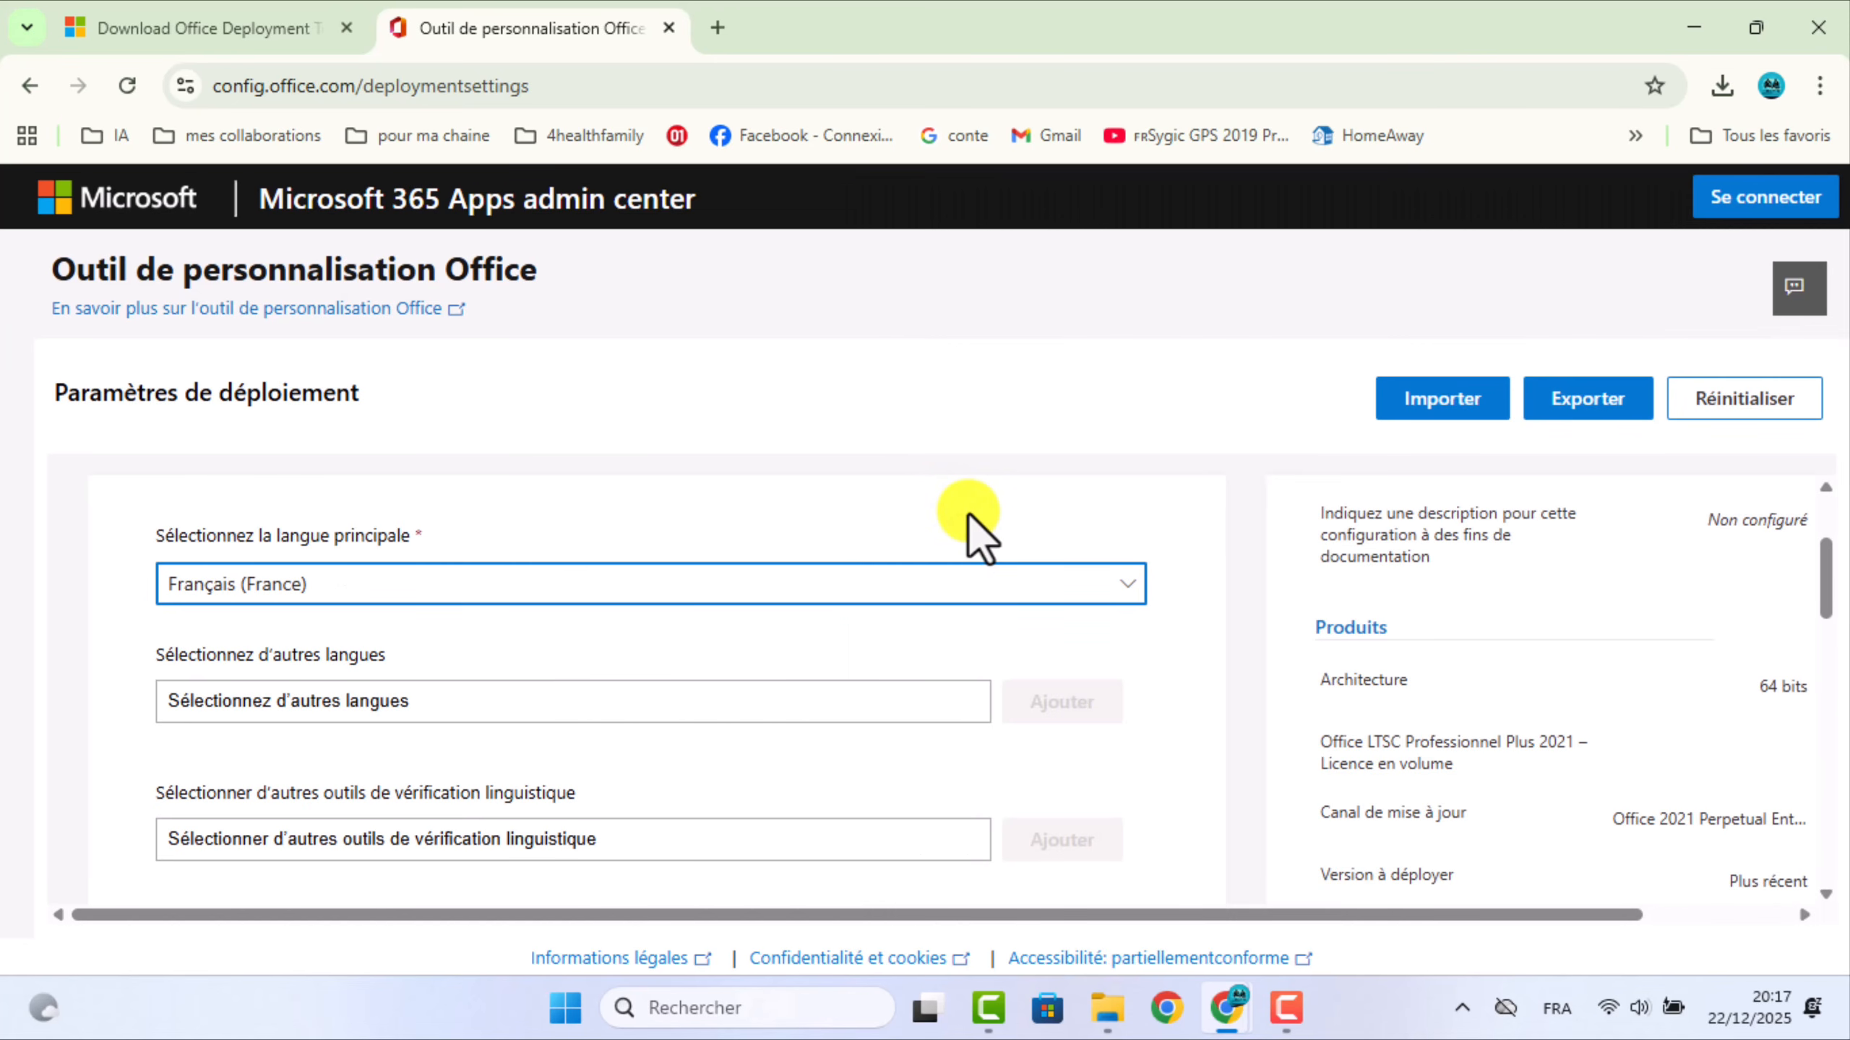
# Start exporting the deployment configuration and choose Office Open XML as the default file format.
pyautogui.click(1599, 399)
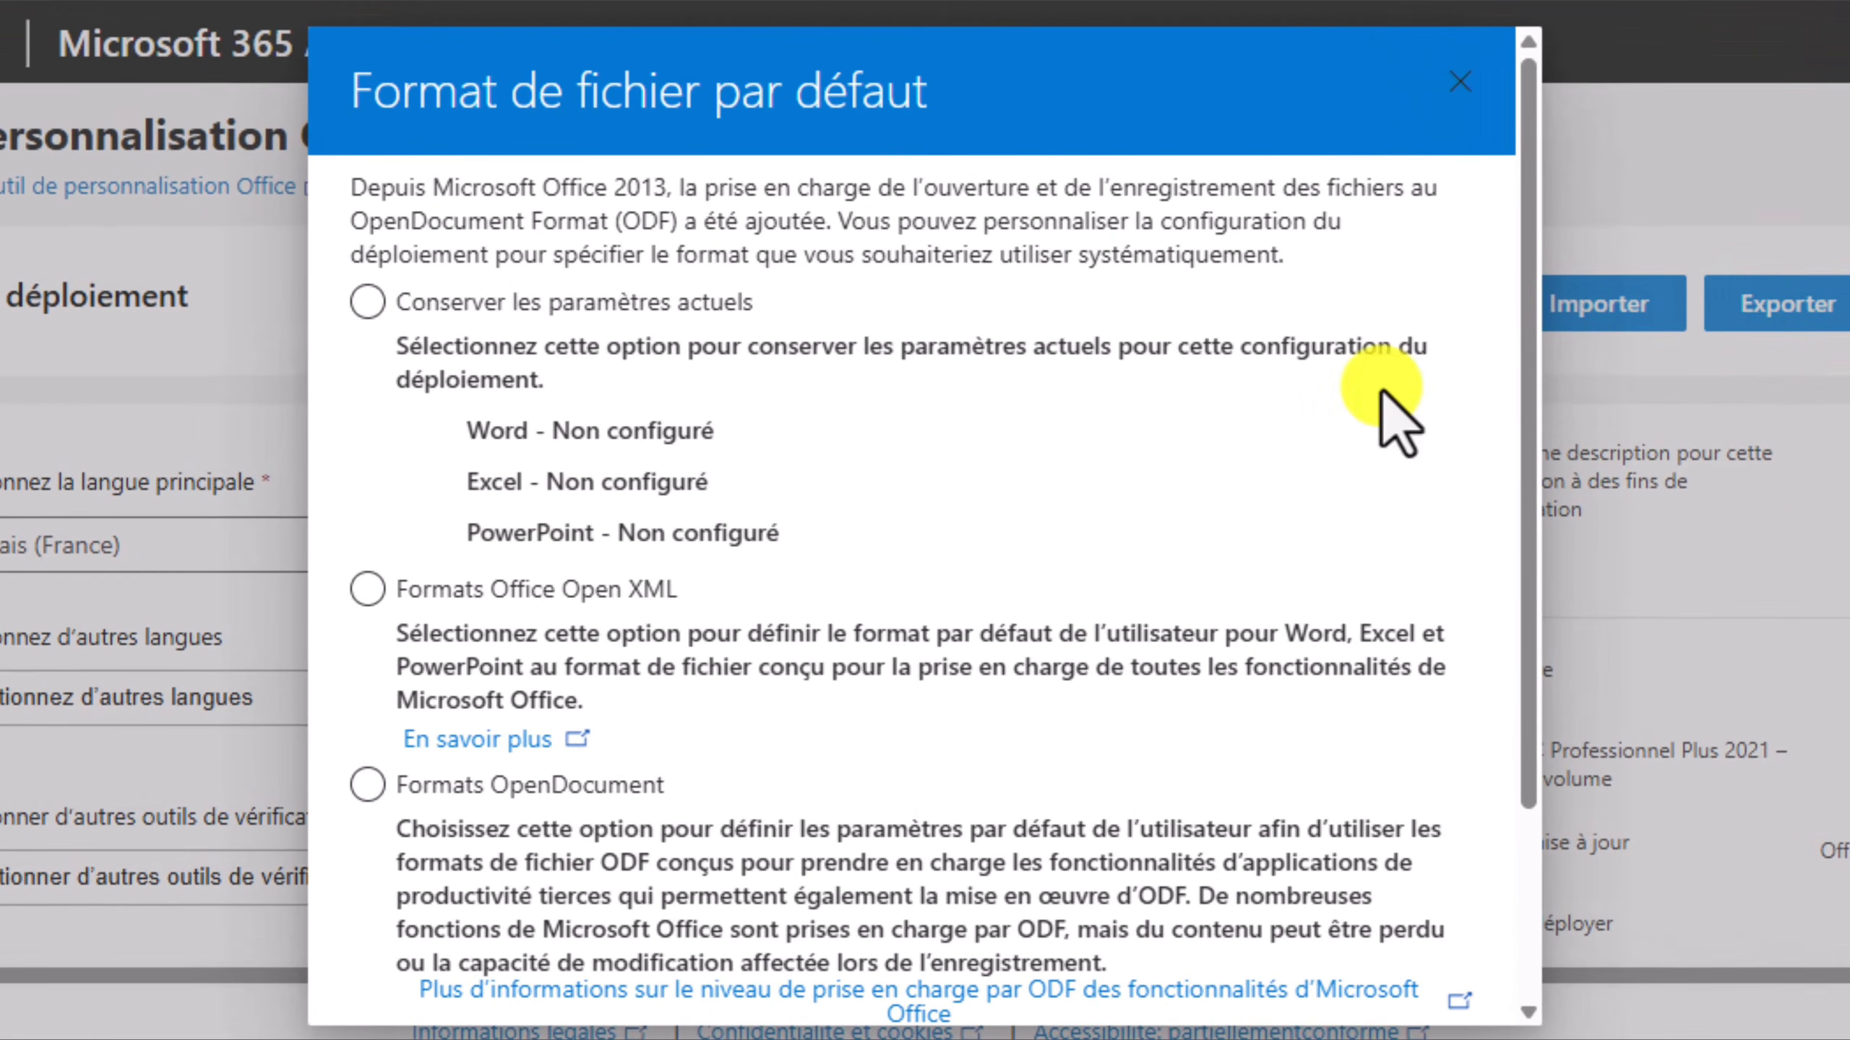
pyautogui.click(367, 589)
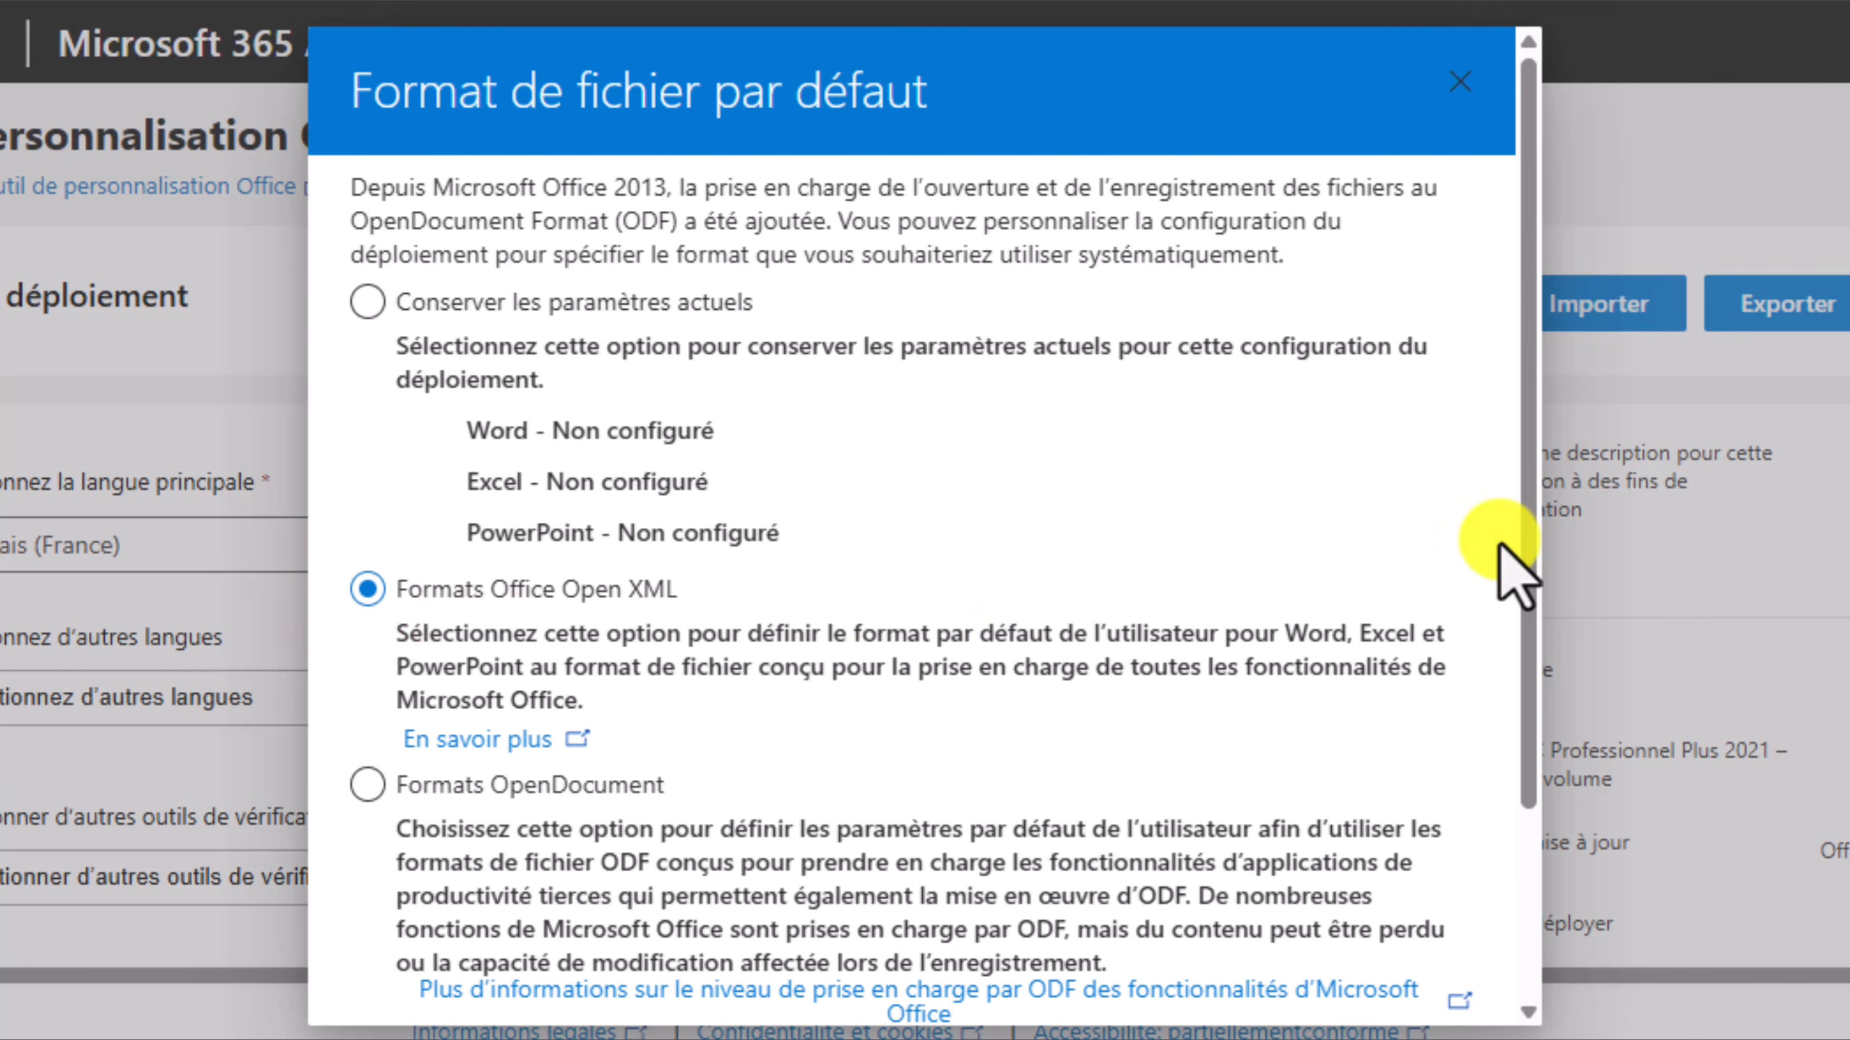
pyautogui.moveTo(1527, 510); pyautogui.dragTo(1550, 765)
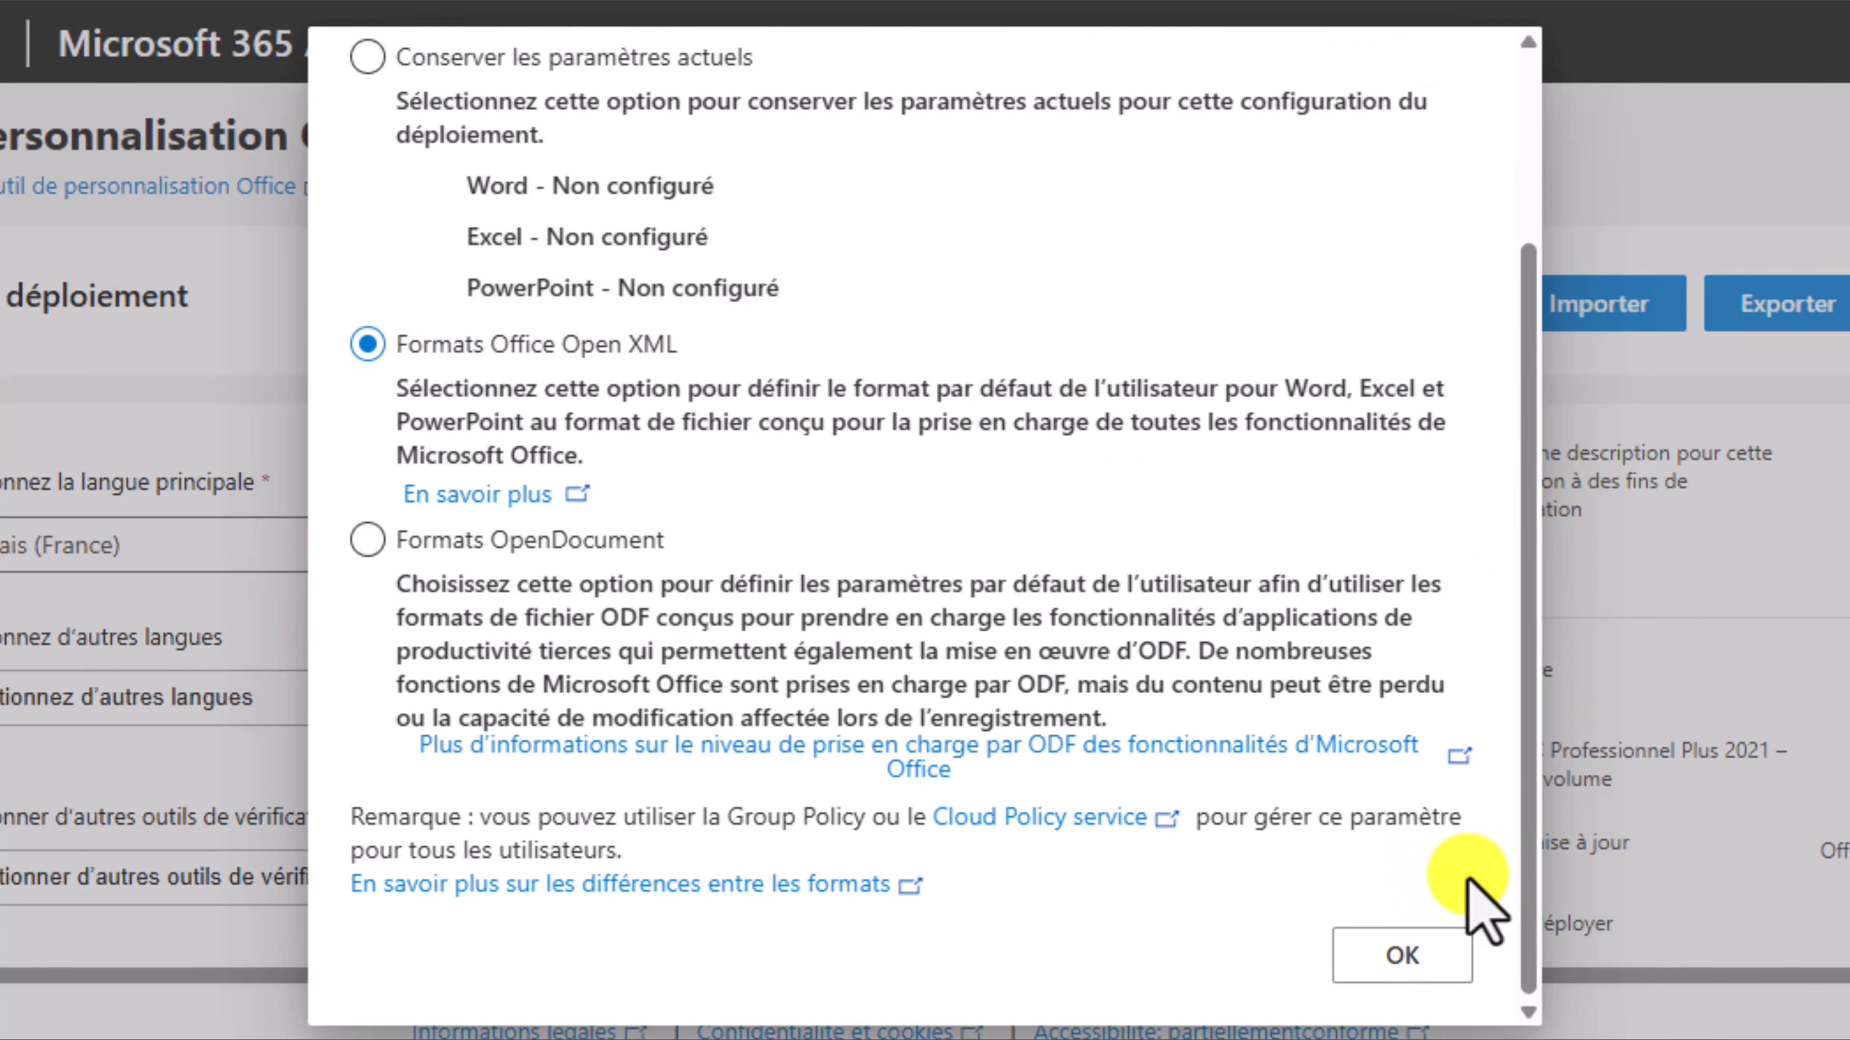
pyautogui.click(1401, 958)
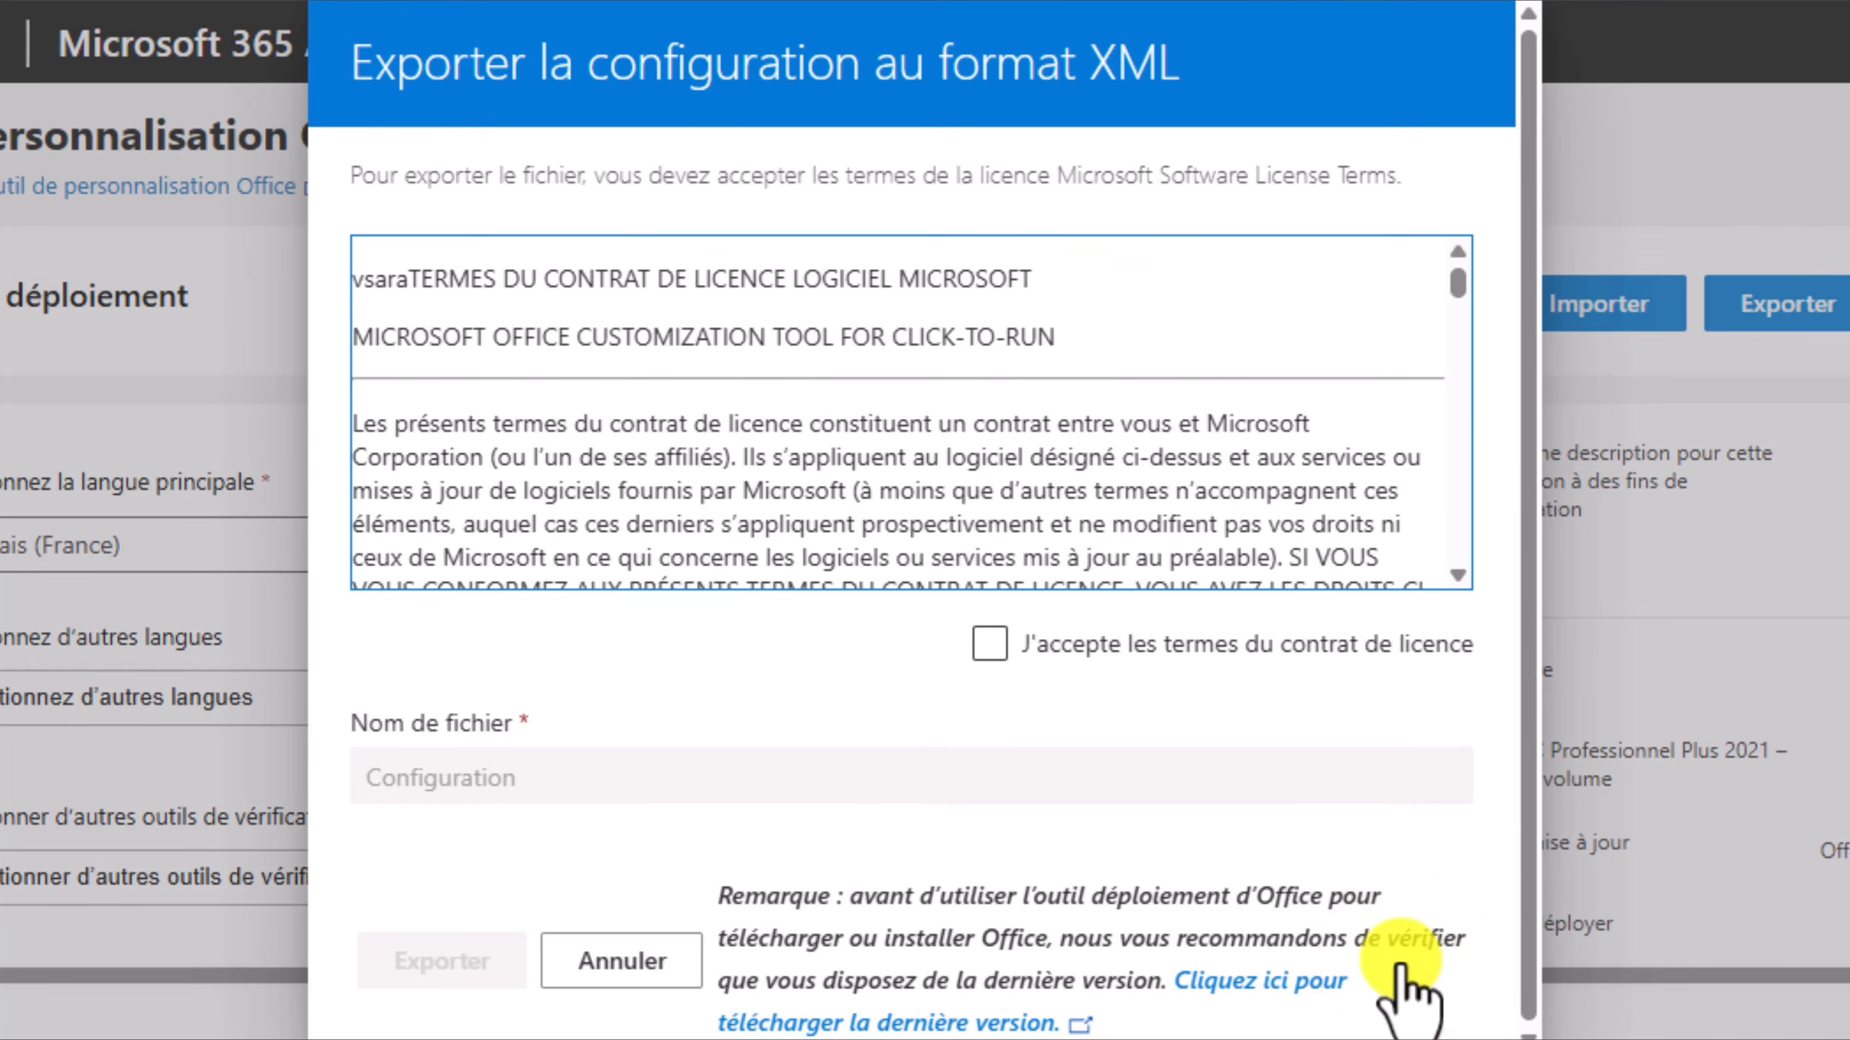
# Accept the licence agreement terms and export the configuration as an XML file named "Configuration".
pyautogui.click(988, 649)
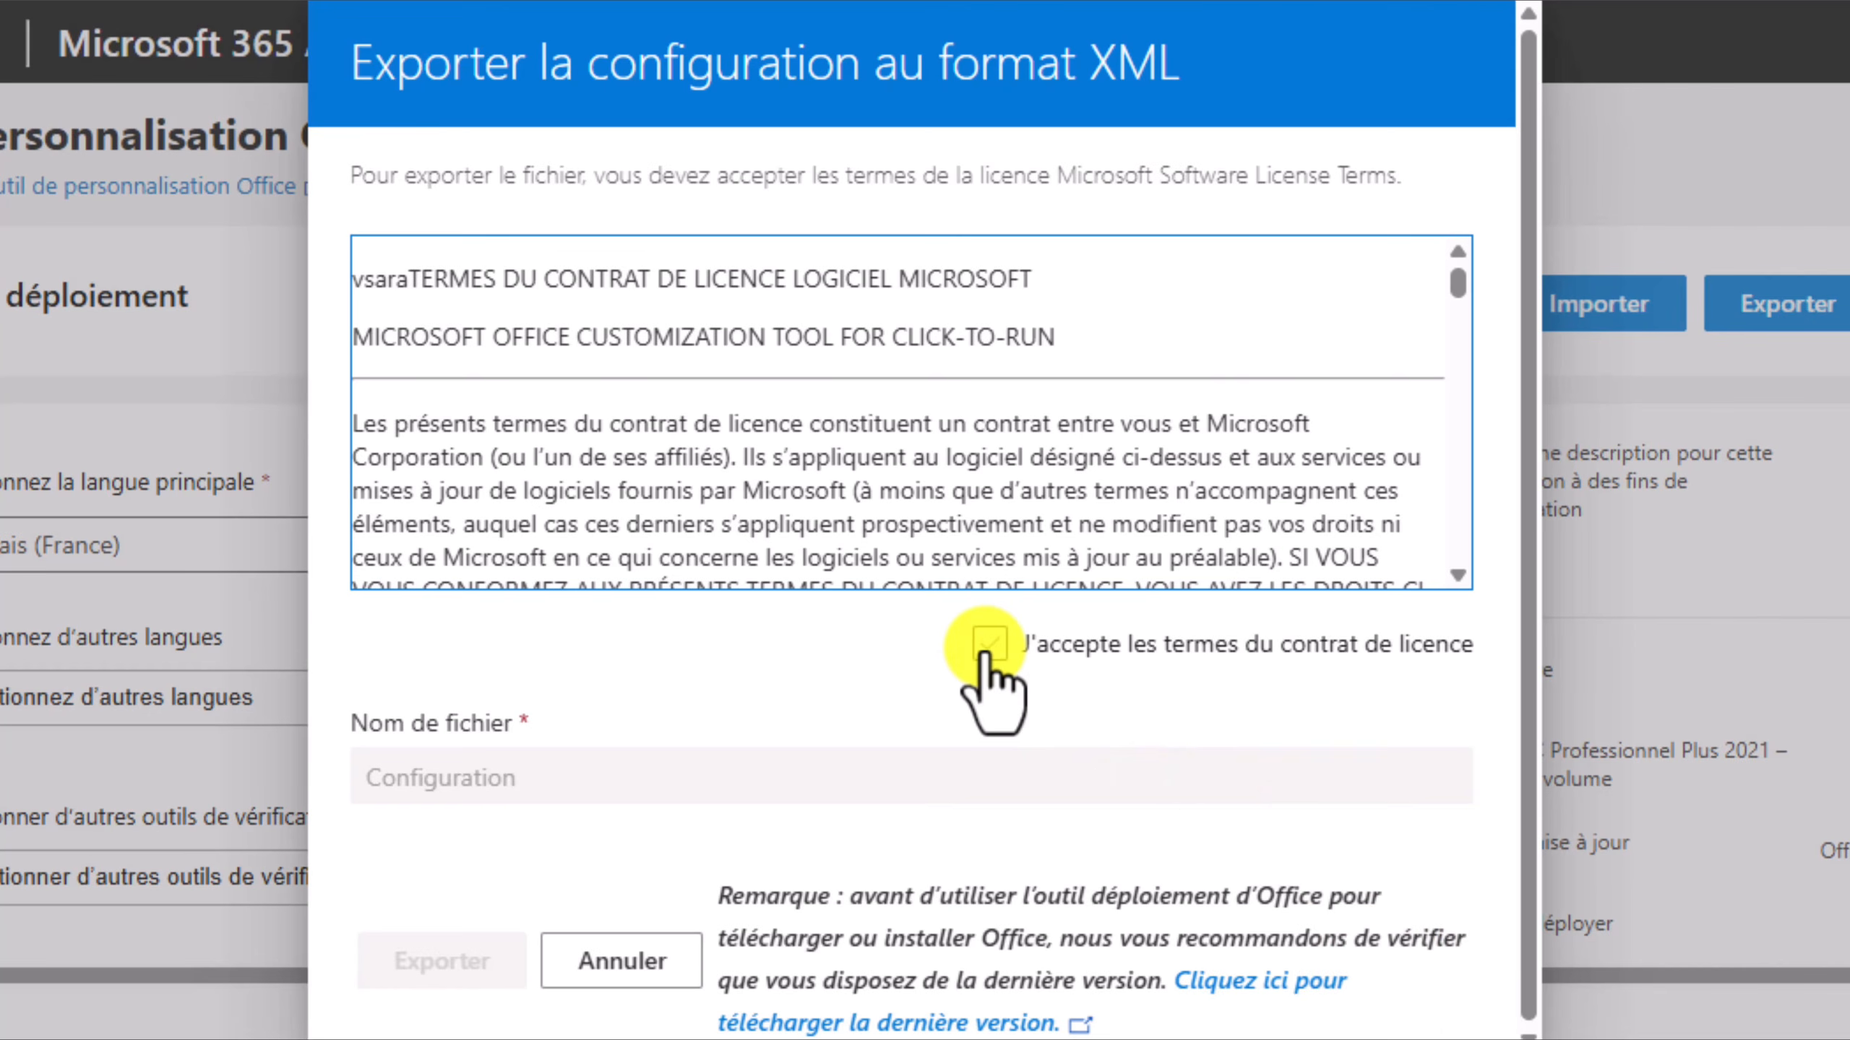
pyautogui.click(989, 648)
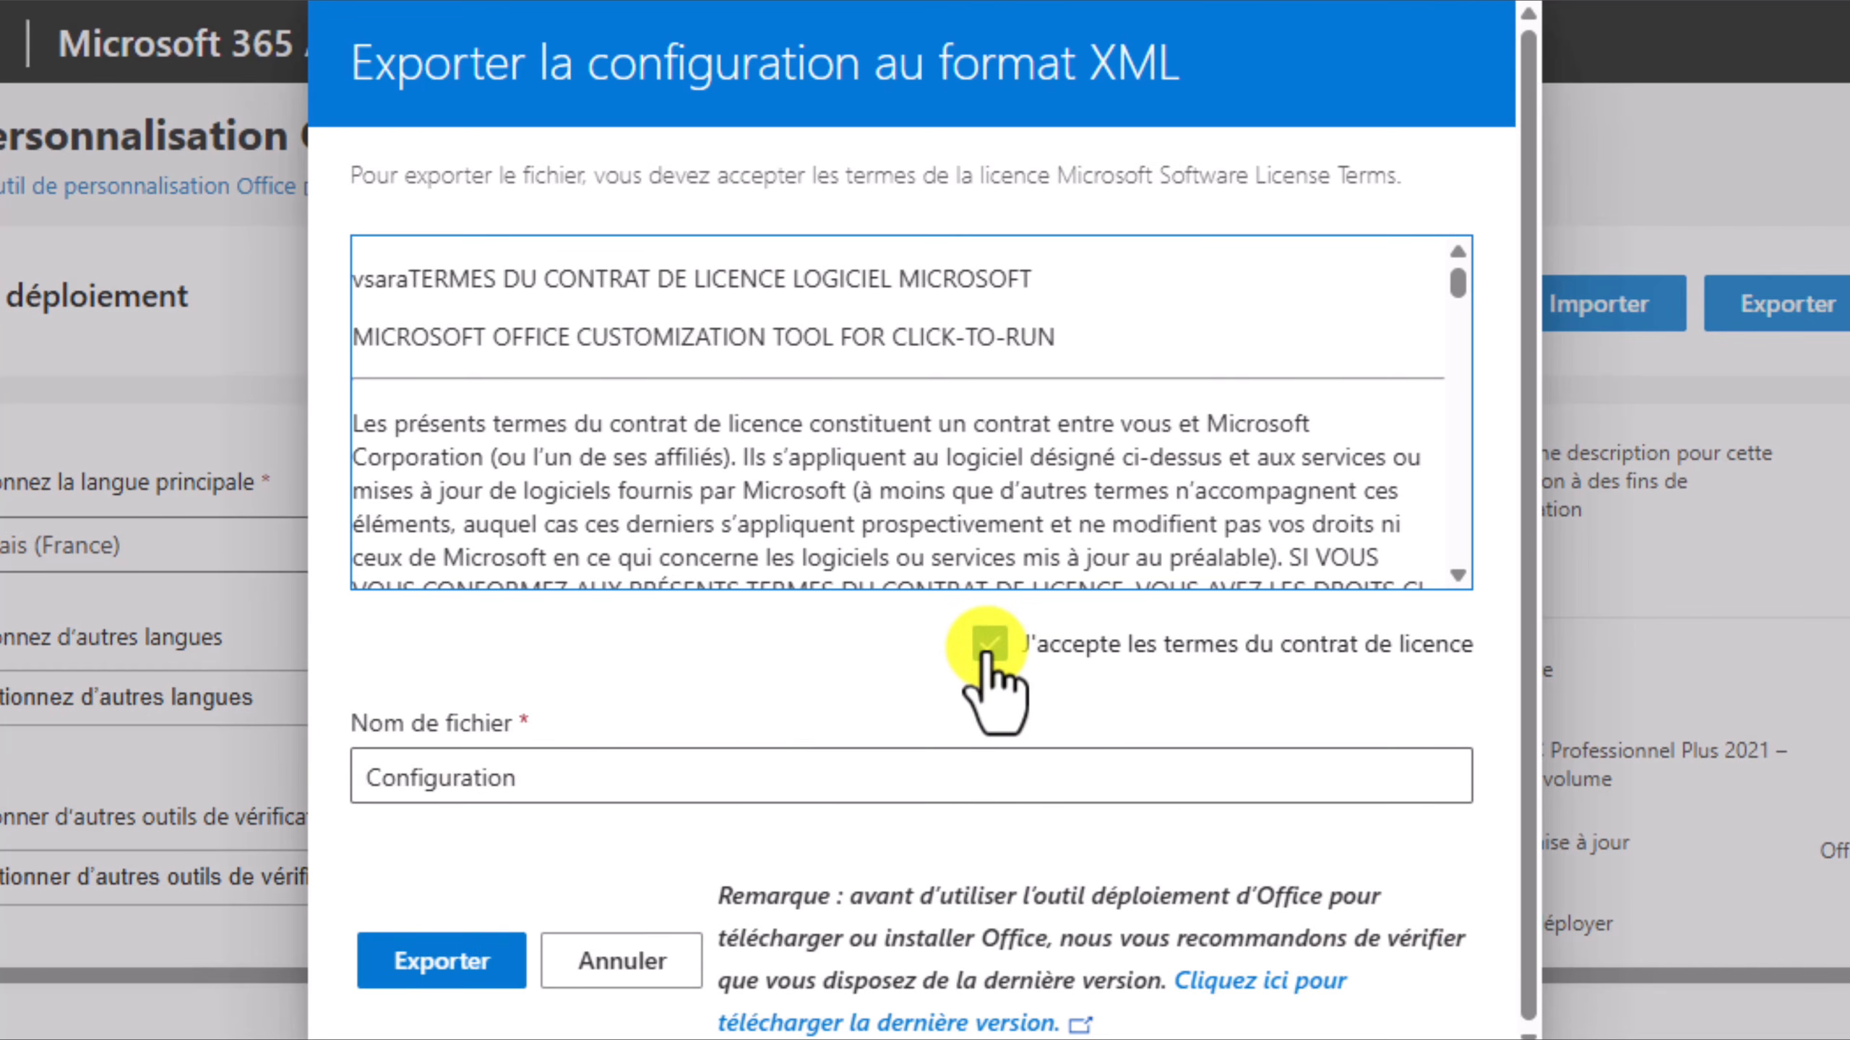
pyautogui.click(446, 960)
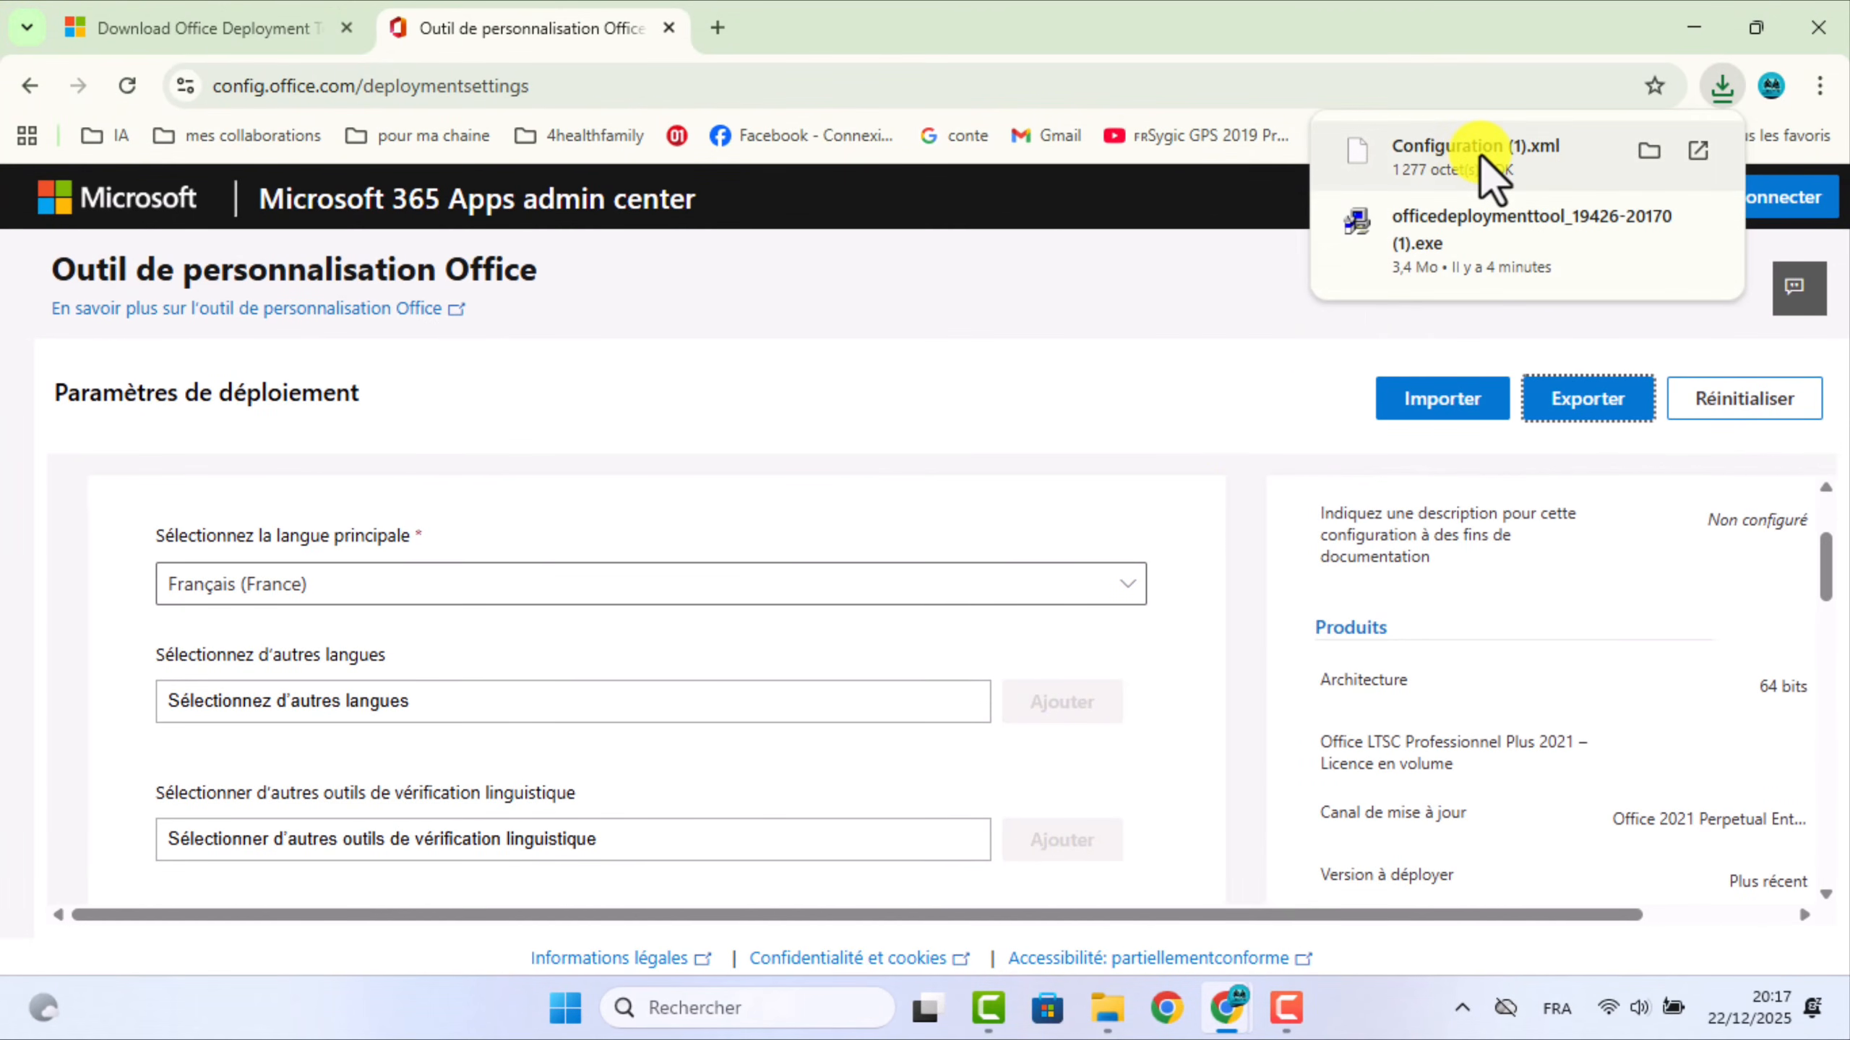
pyautogui.click(1692, 26)
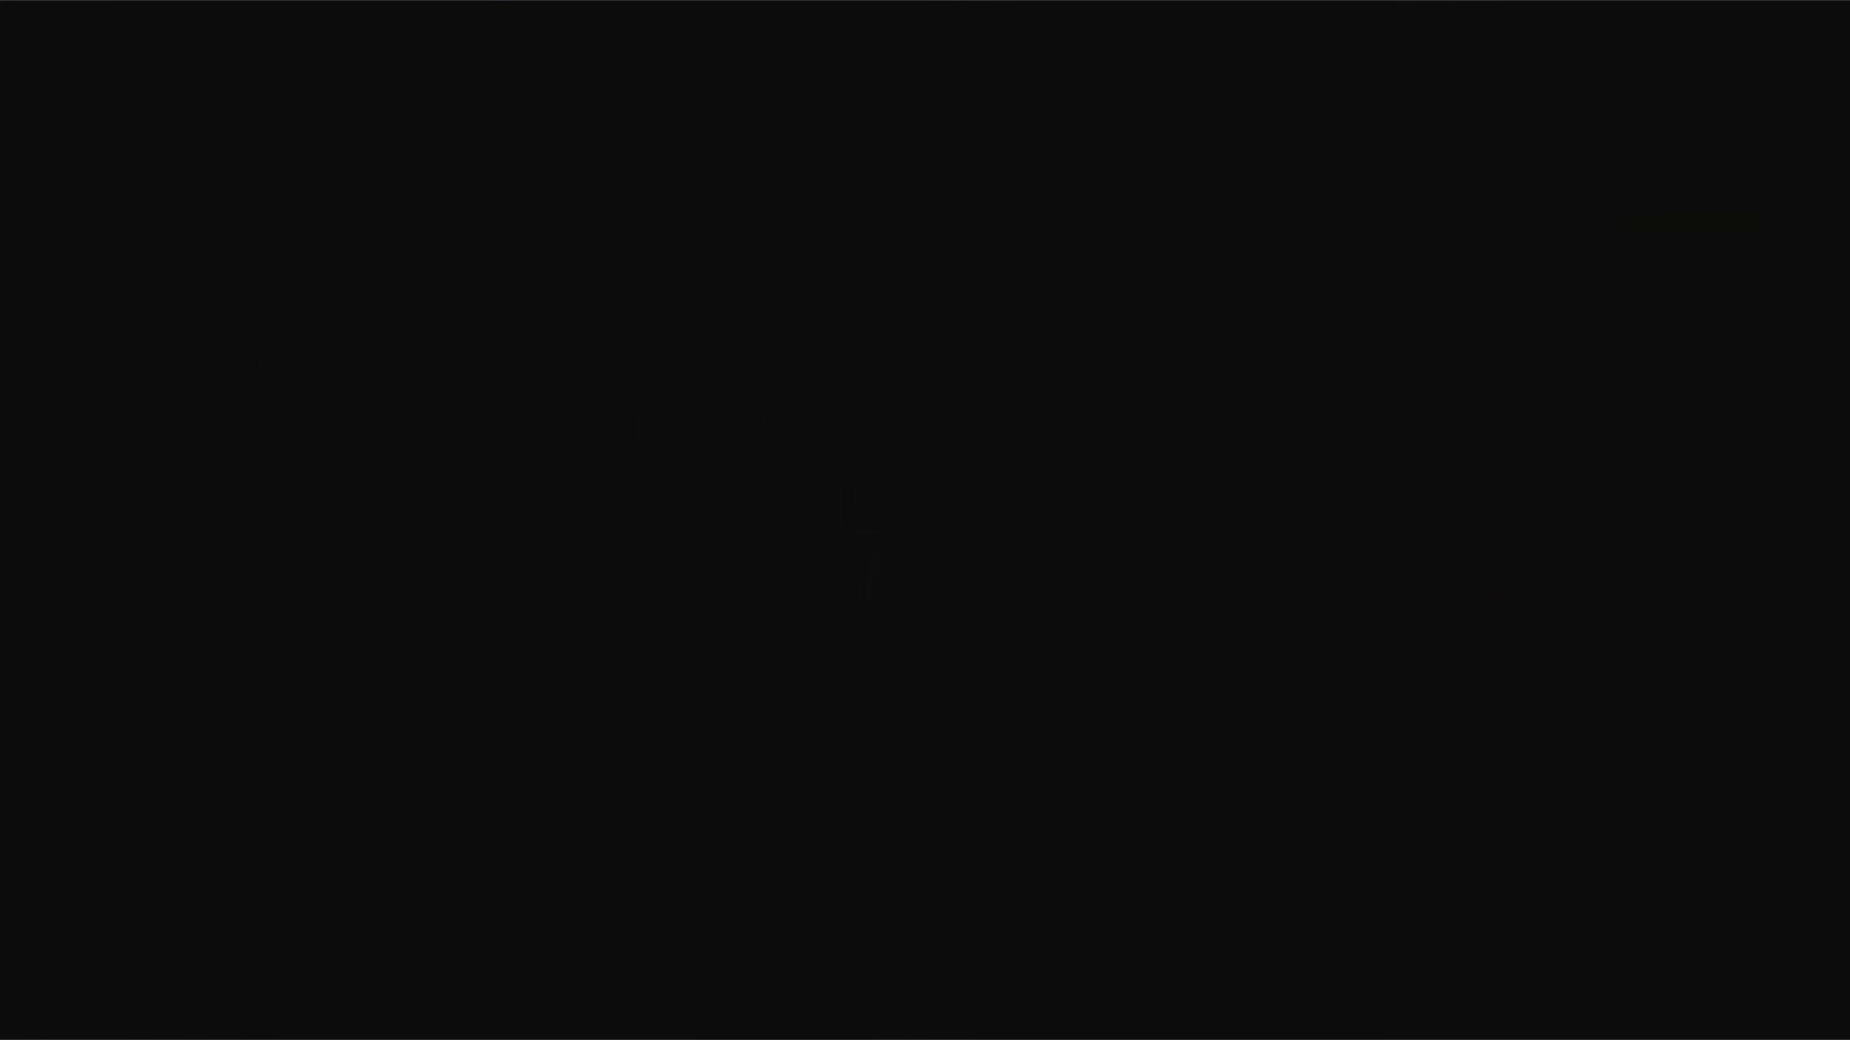
pyautogui.click(1034, 1007)
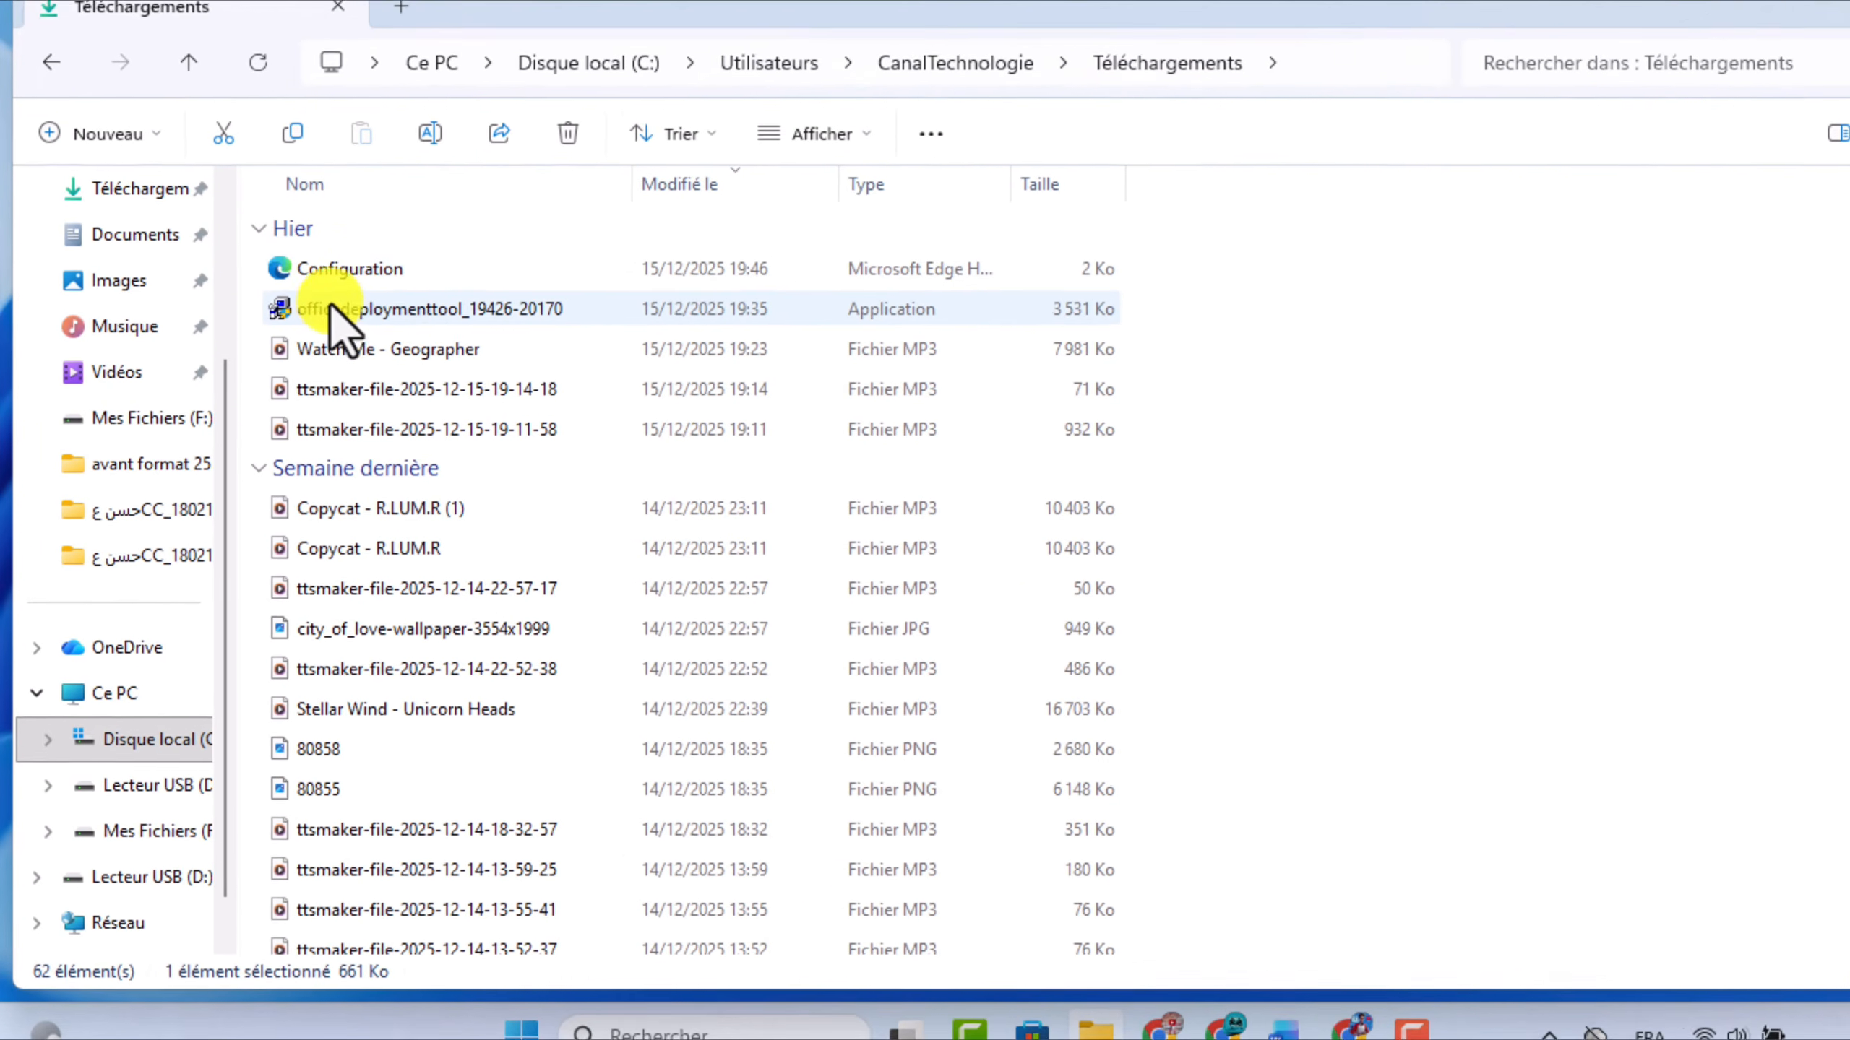
pyautogui.click(348, 267)
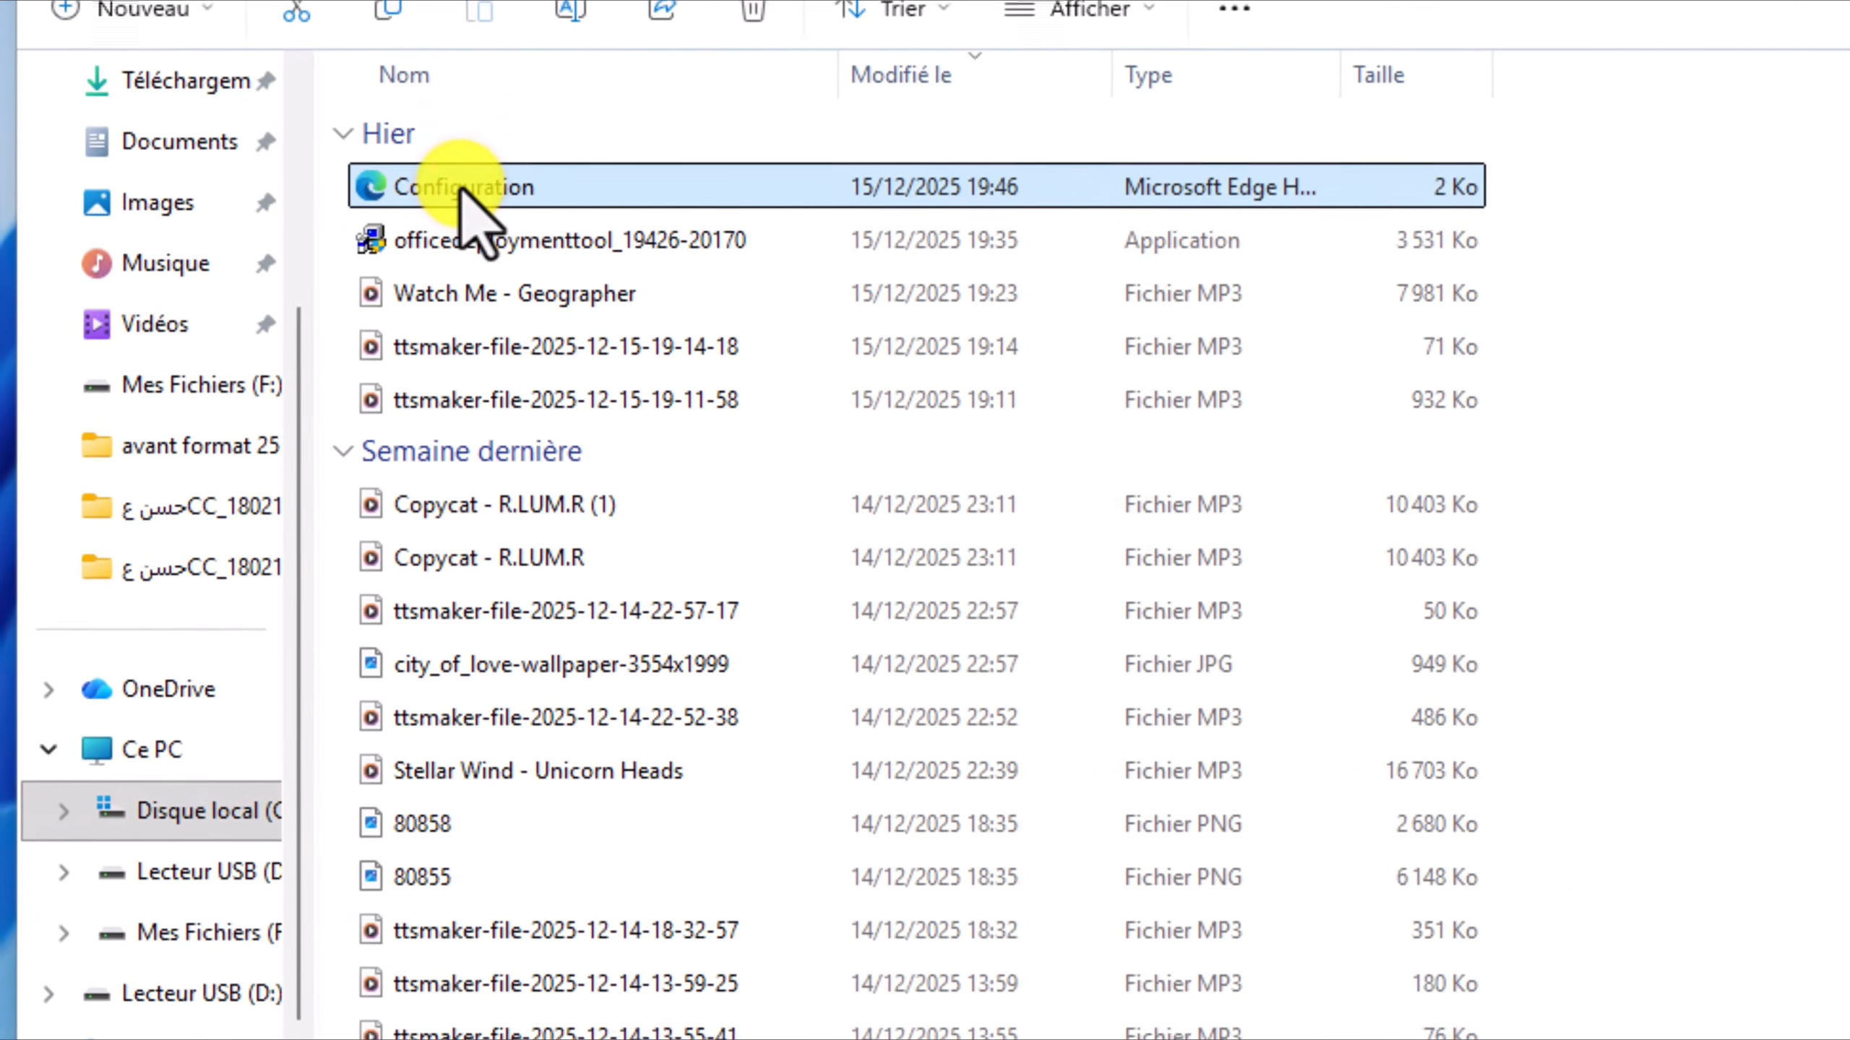
pyautogui.keyDown('ctrl'); pyautogui.click(427, 260); pyautogui.keyUp('ctrl')
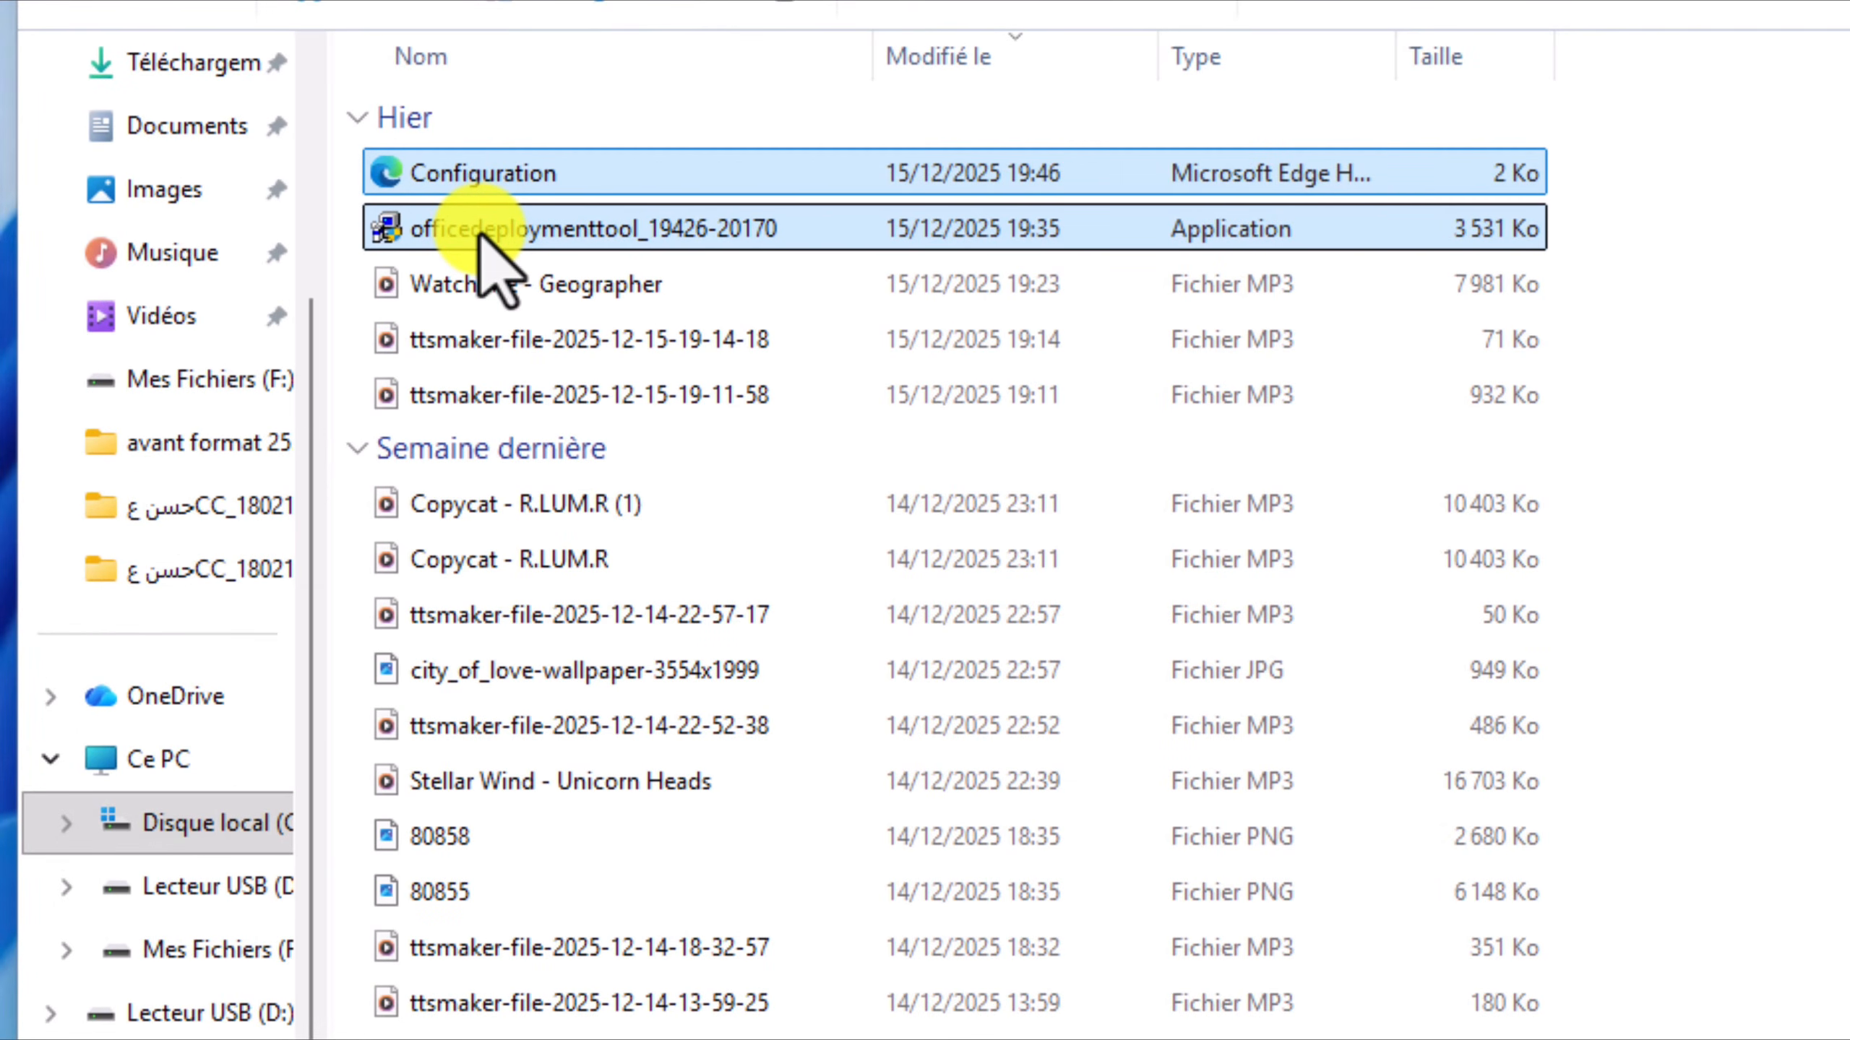
pyautogui.rightClick(481, 235)
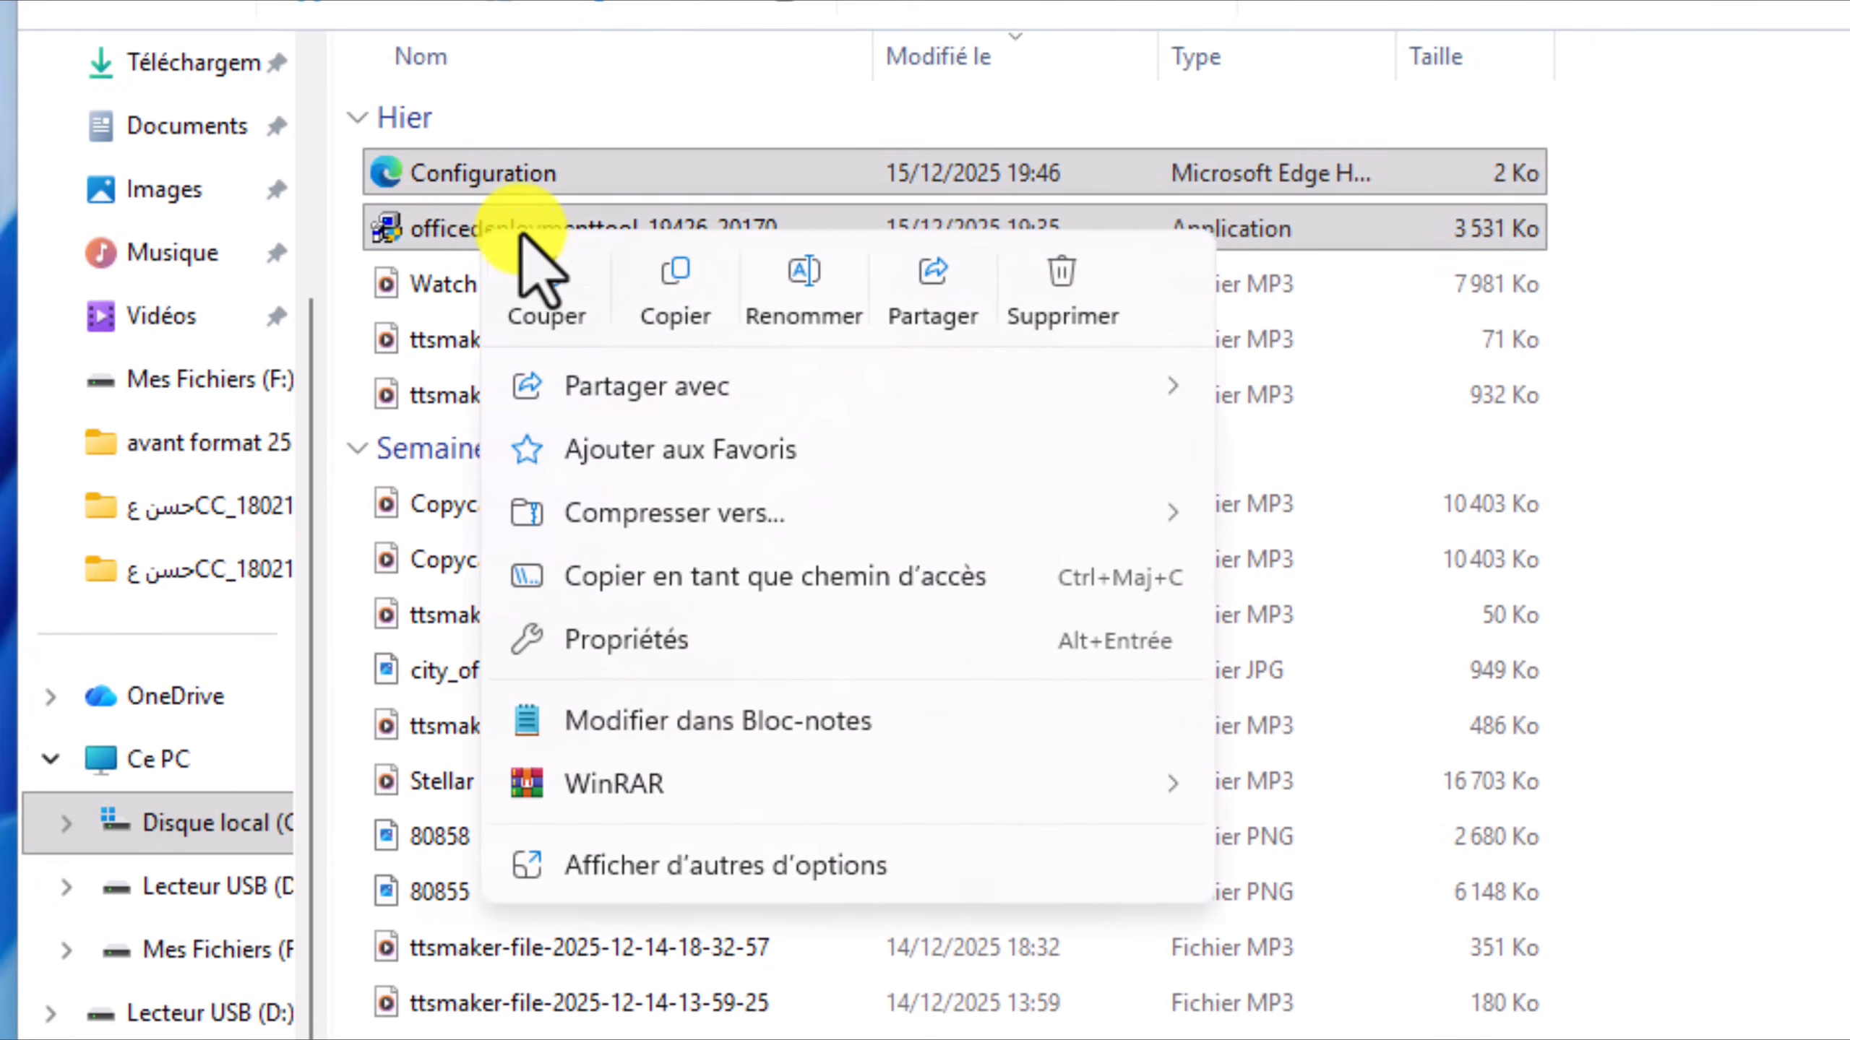
pyautogui.click(672, 290)
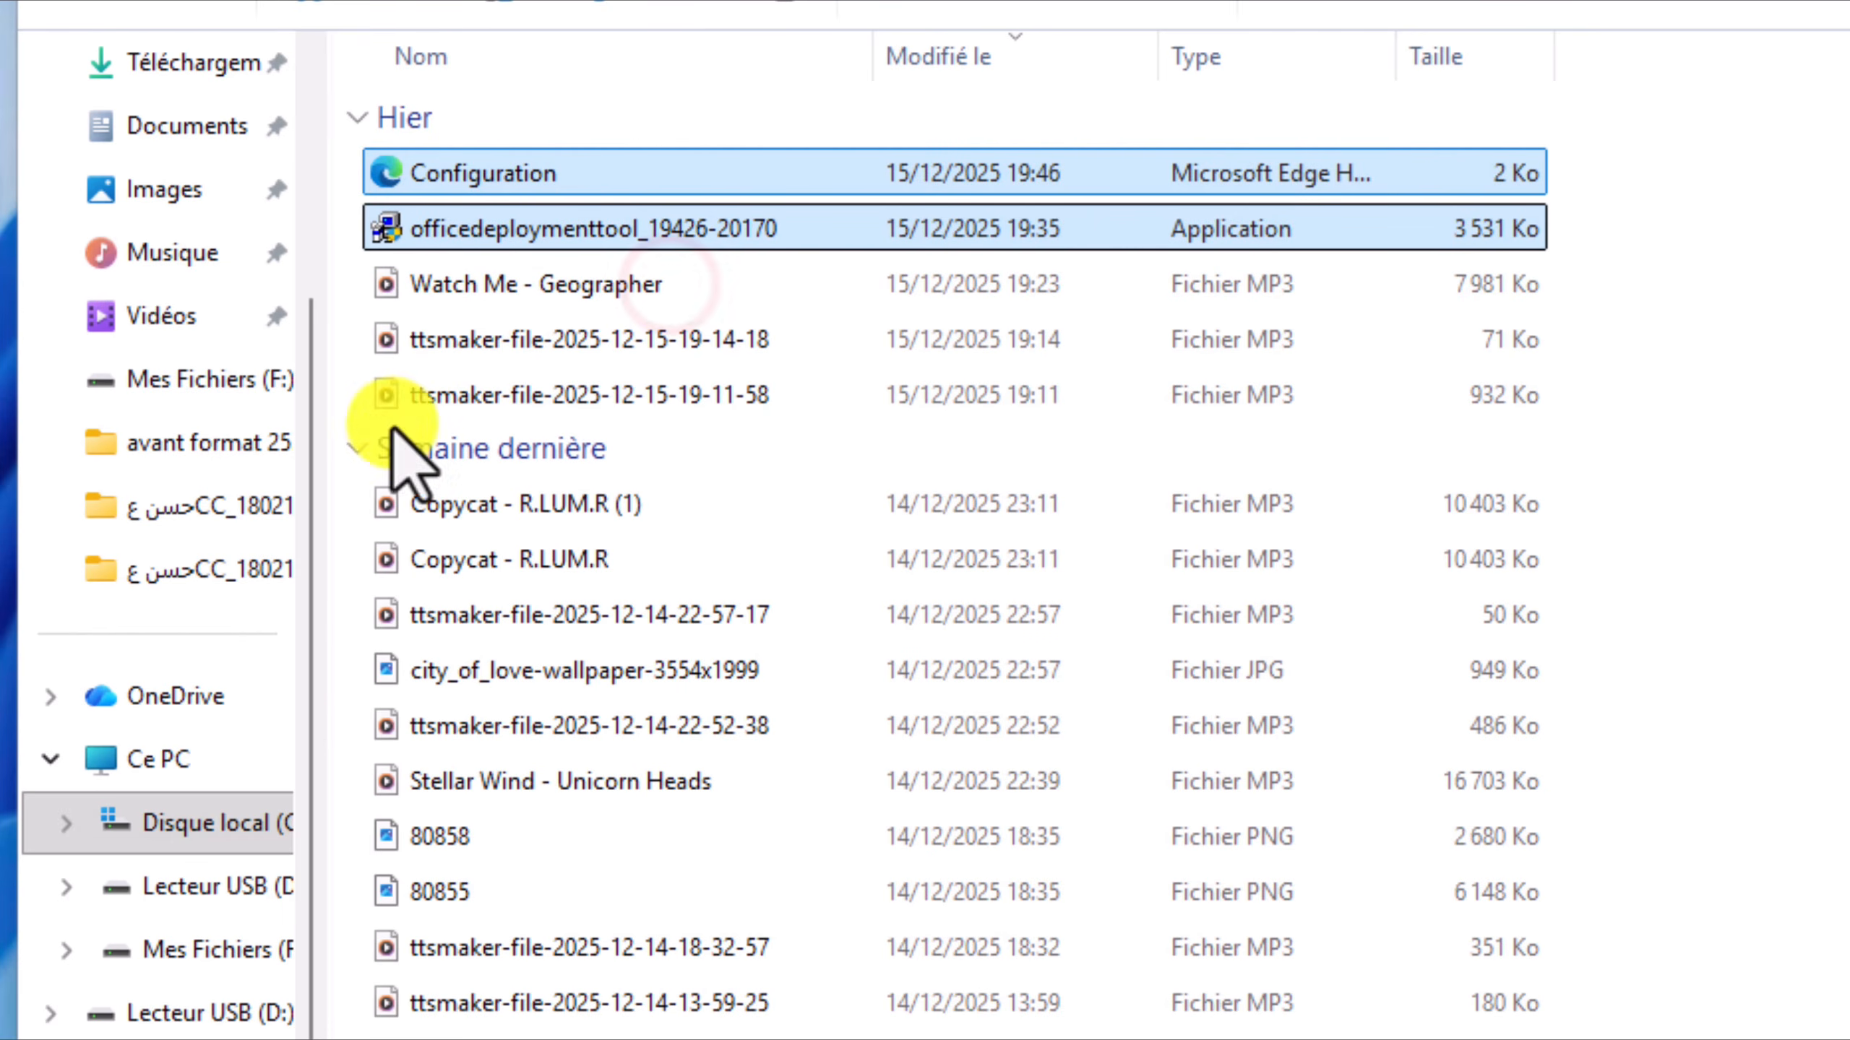
# Paste the two copied files into the Office 2021 folder on Disque local (C:).
pyautogui.click(144, 822)
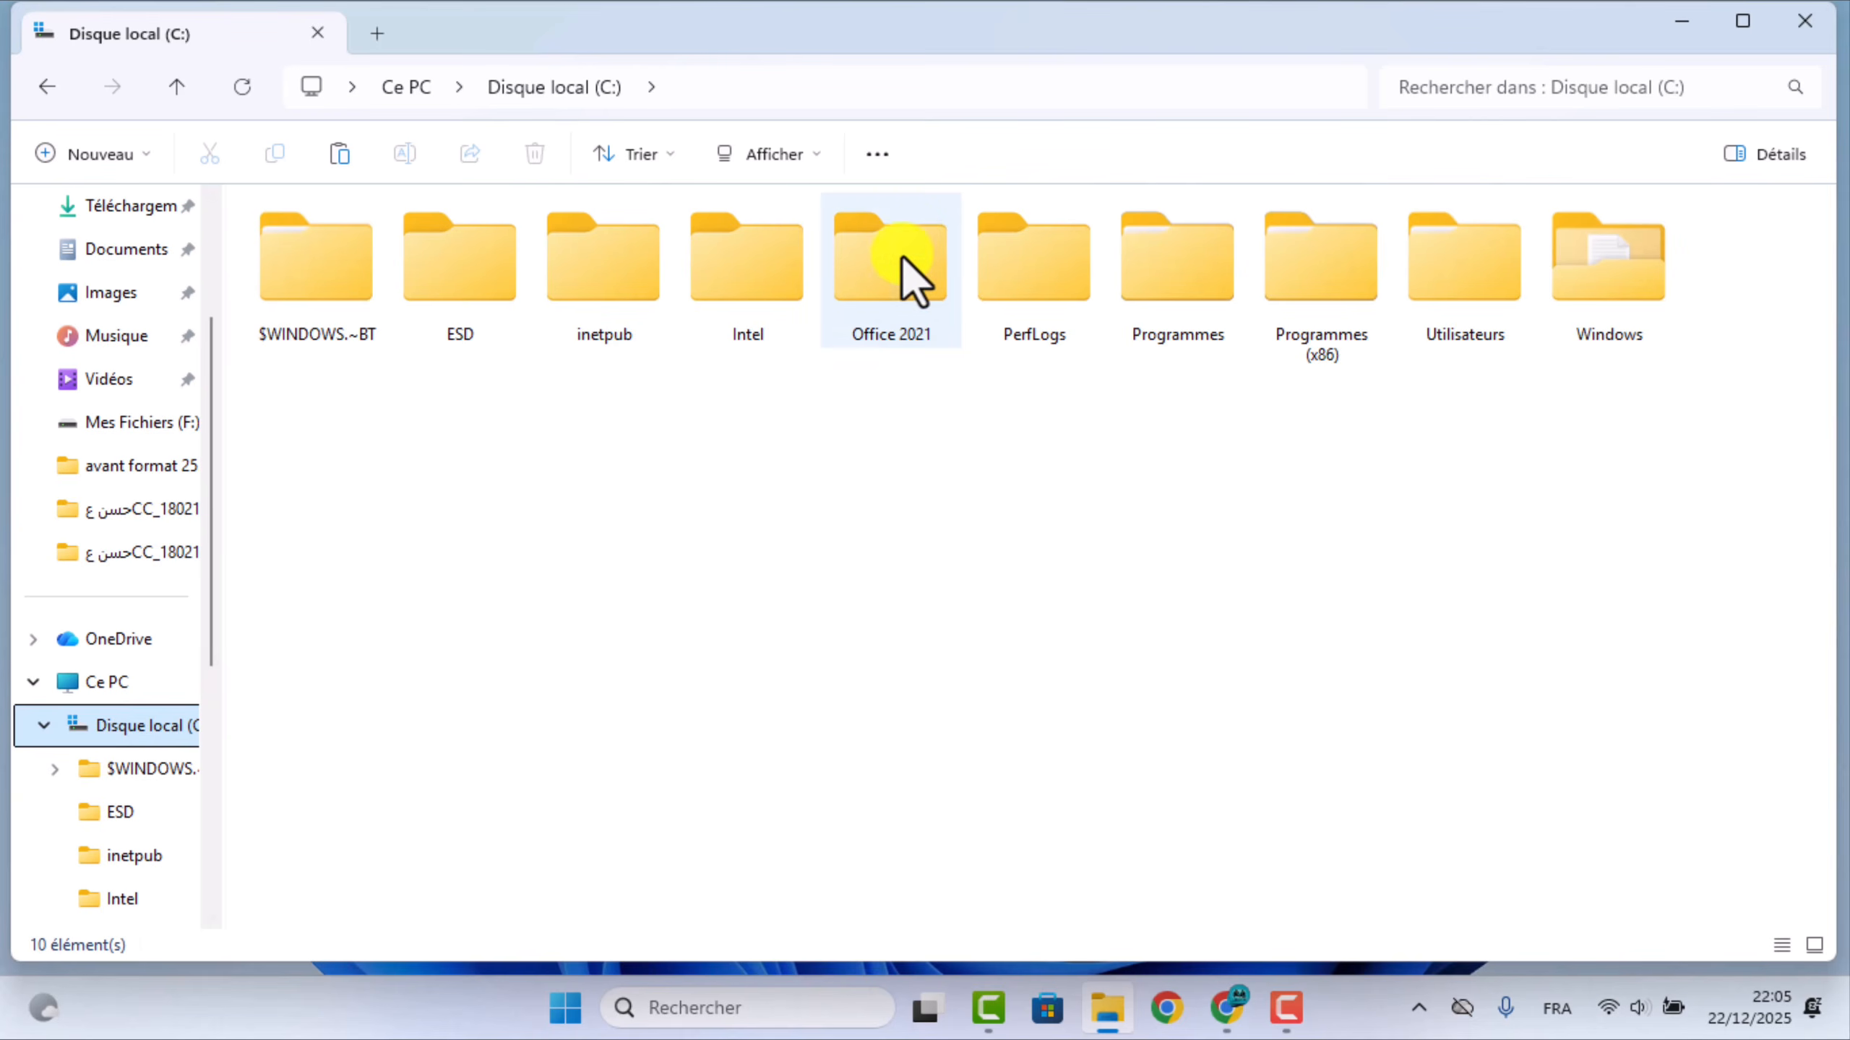
pyautogui.doubleClick(886, 268)
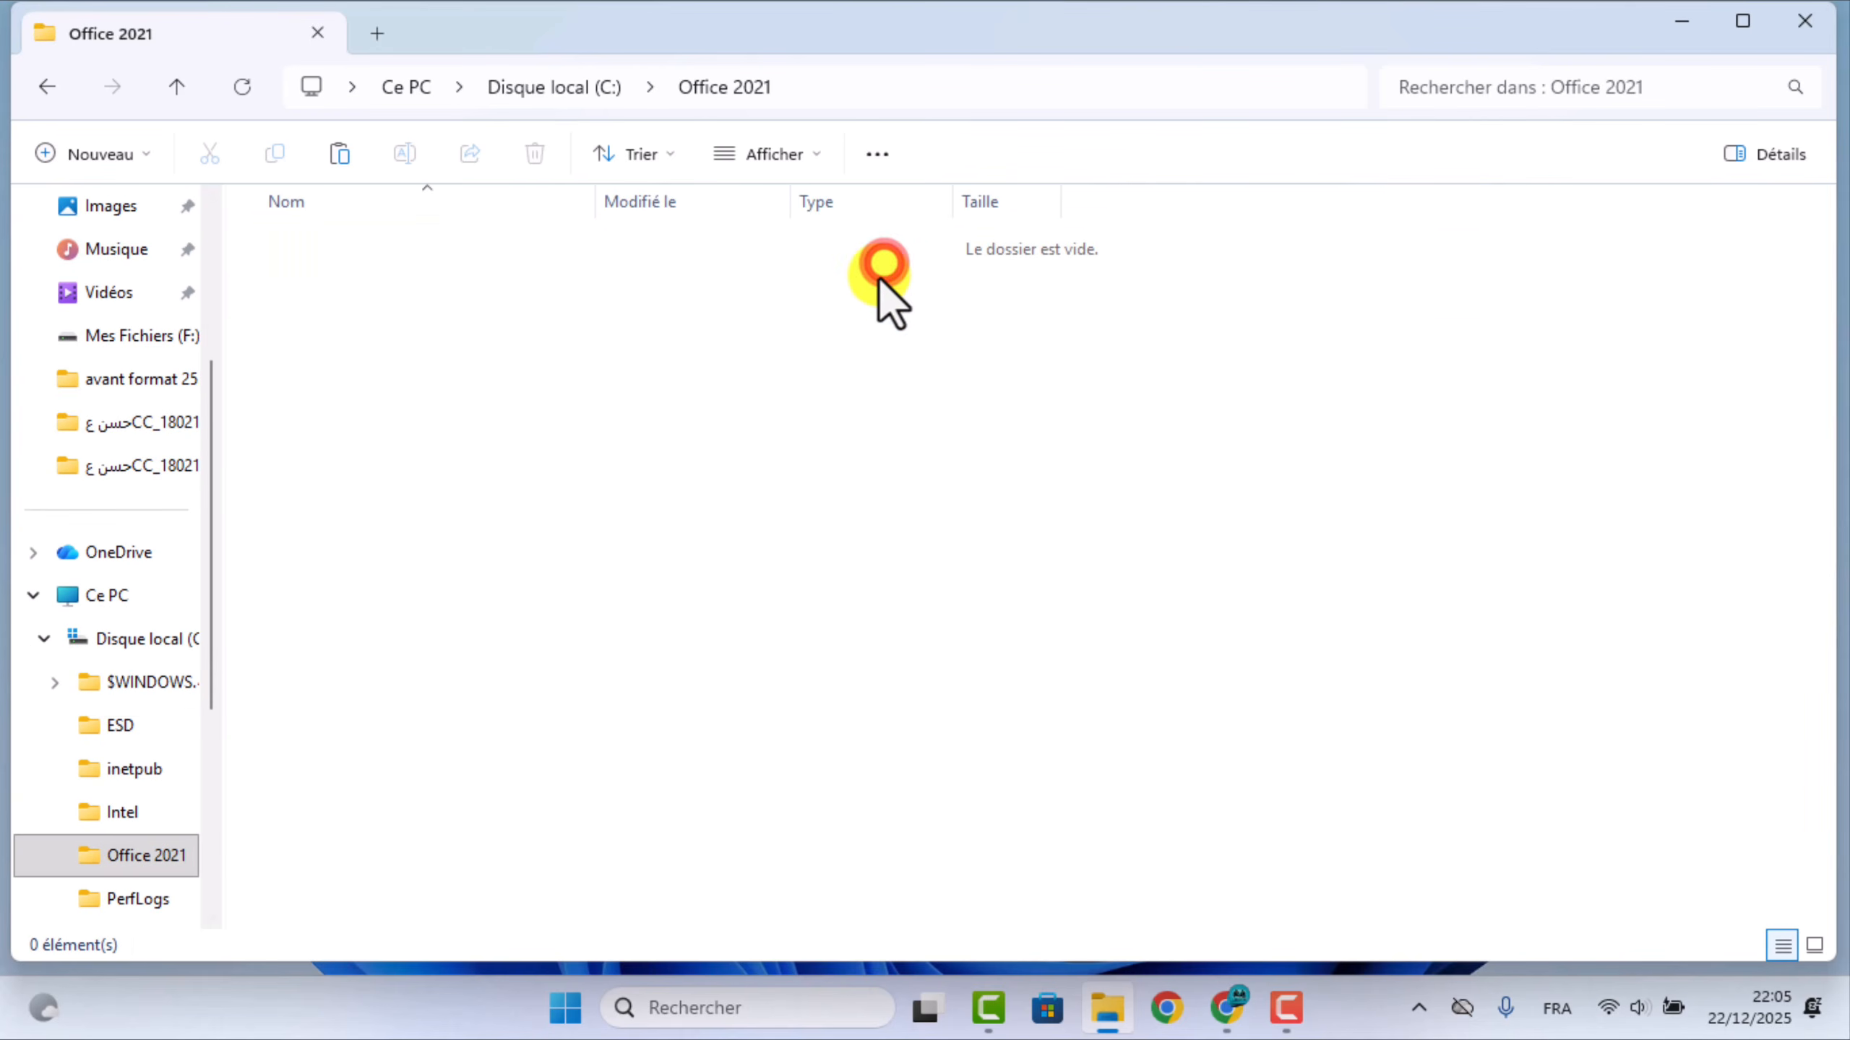
pyautogui.rightClick(755, 421)
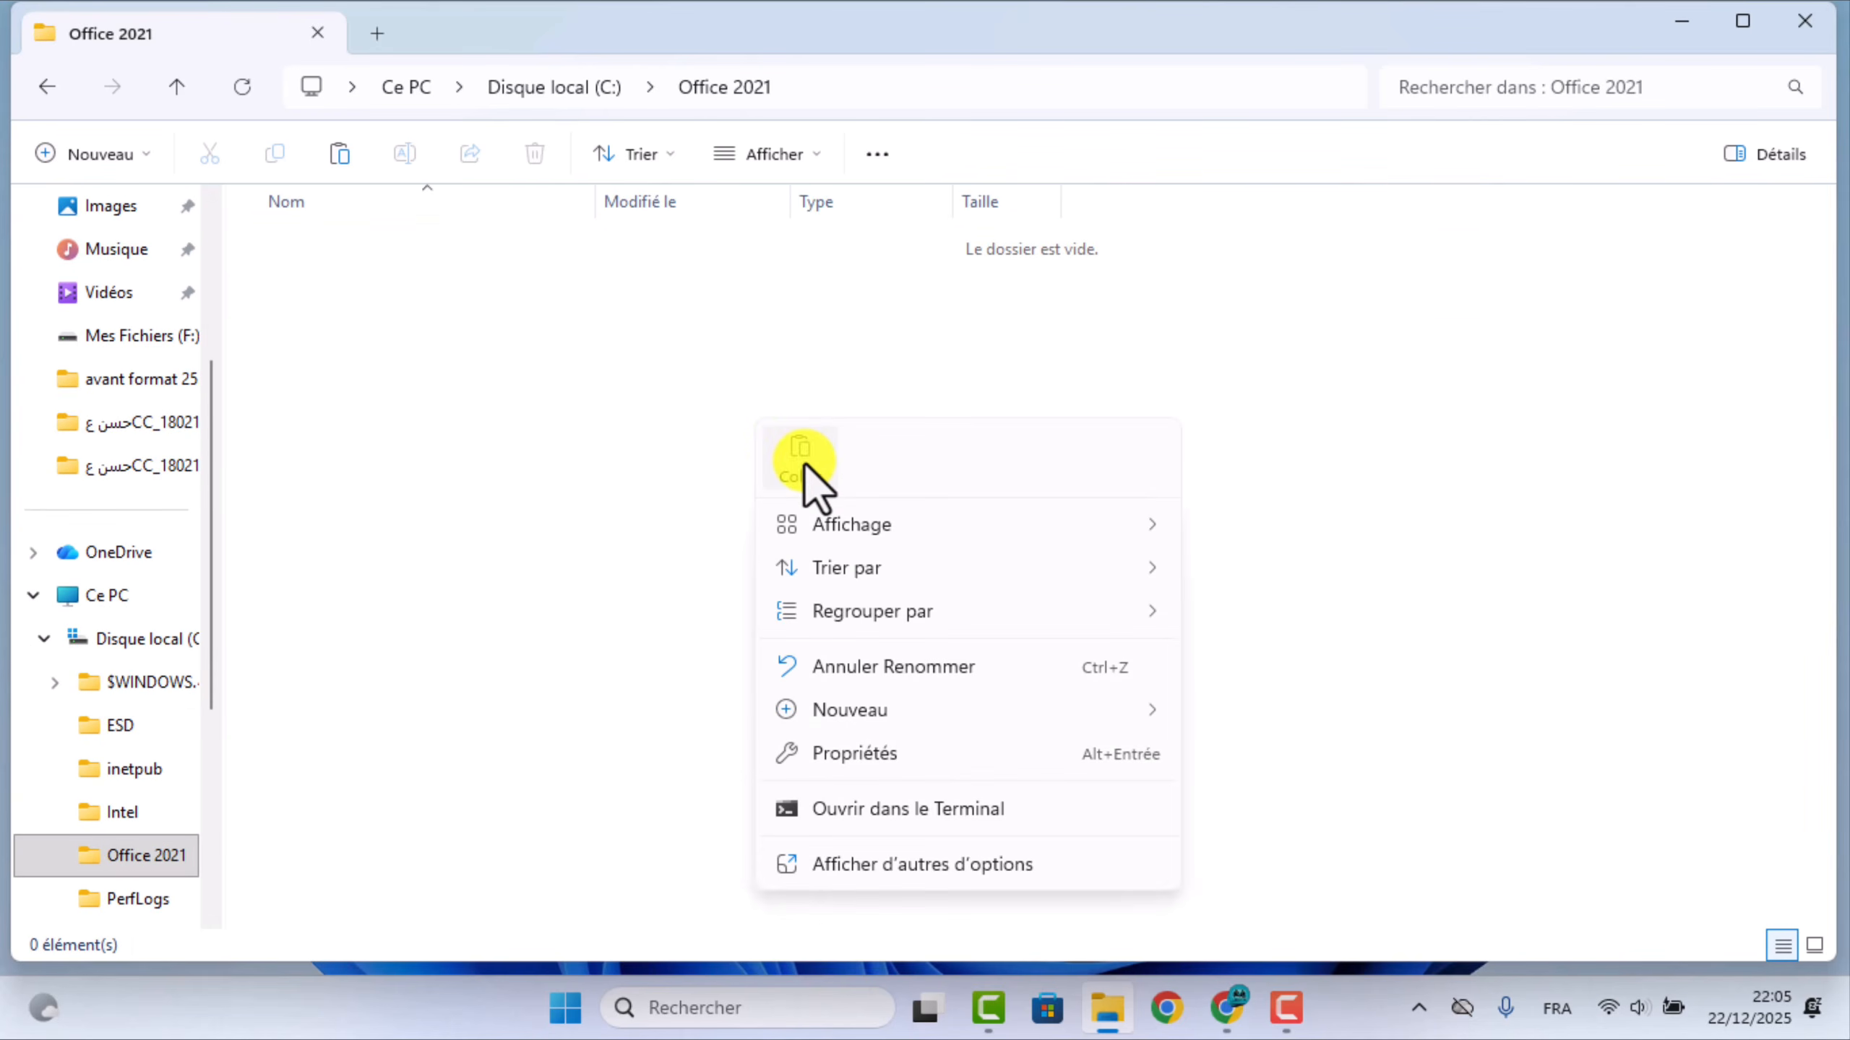
pyautogui.click(804, 462)
pyautogui.click(804, 463)
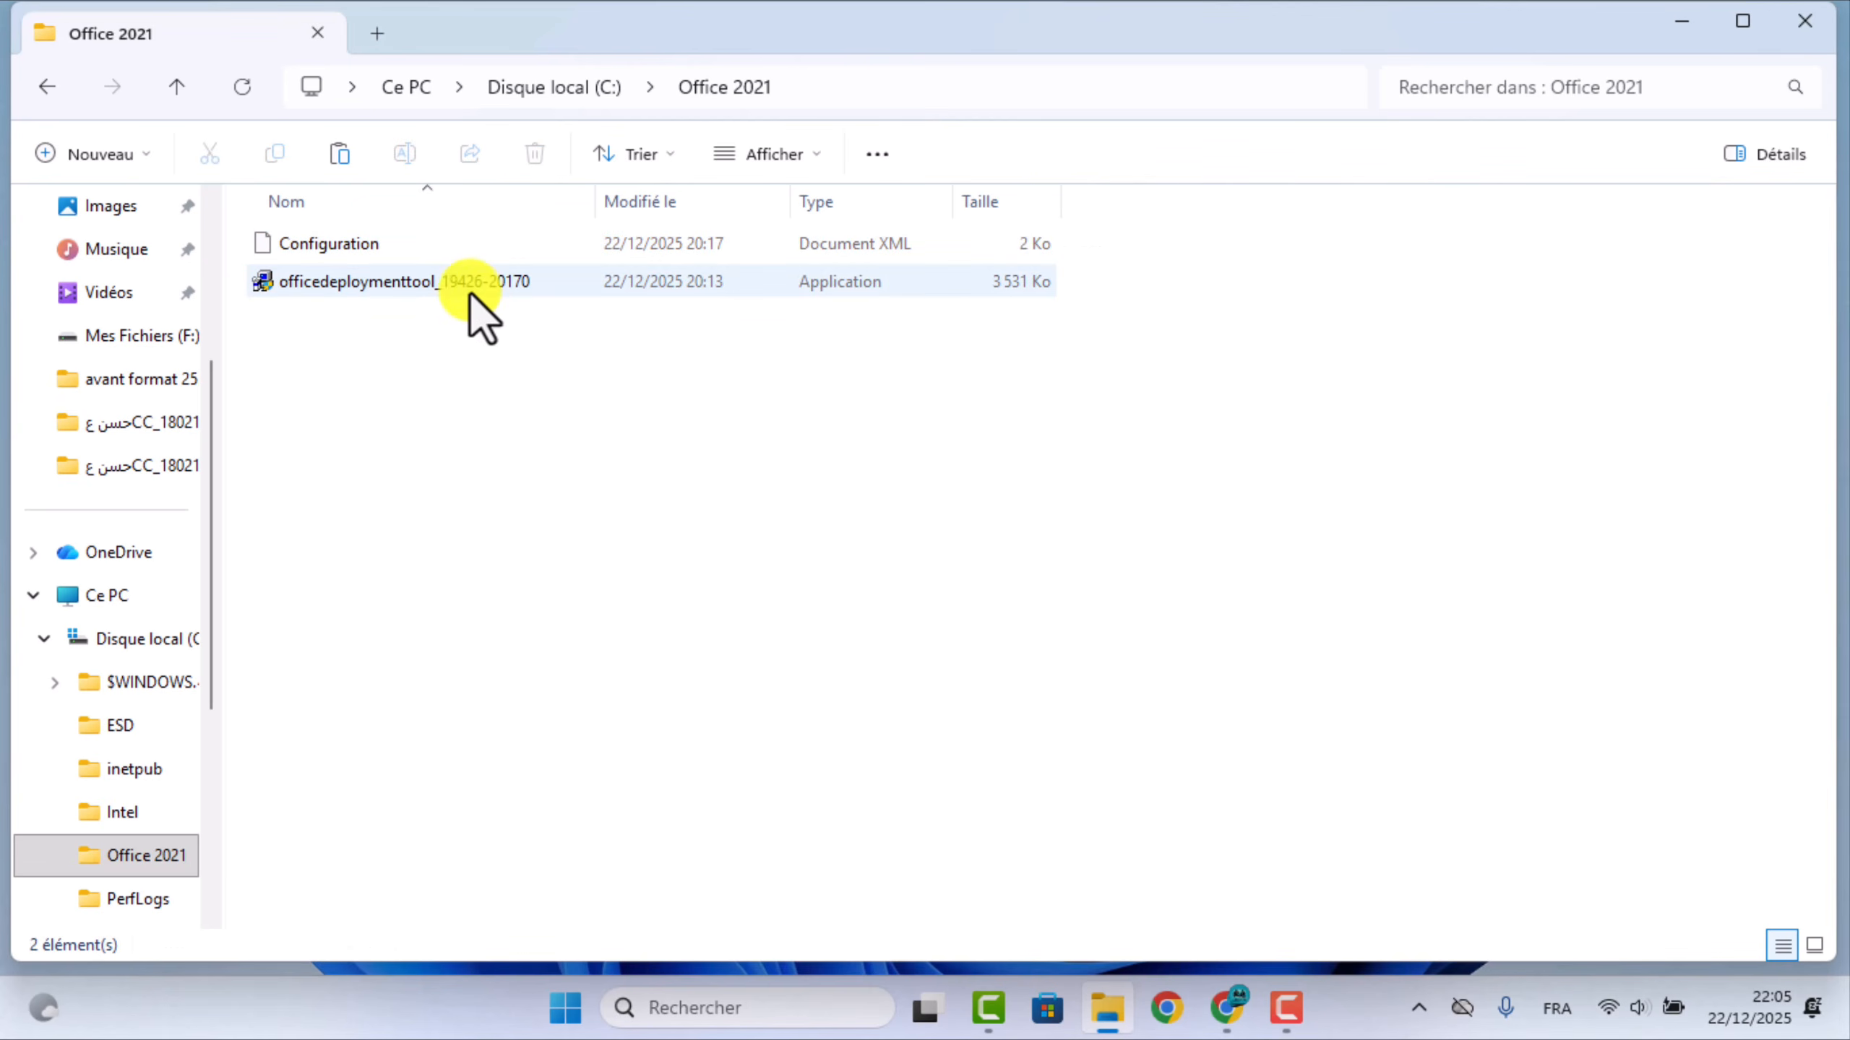
pyautogui.click(398, 283)
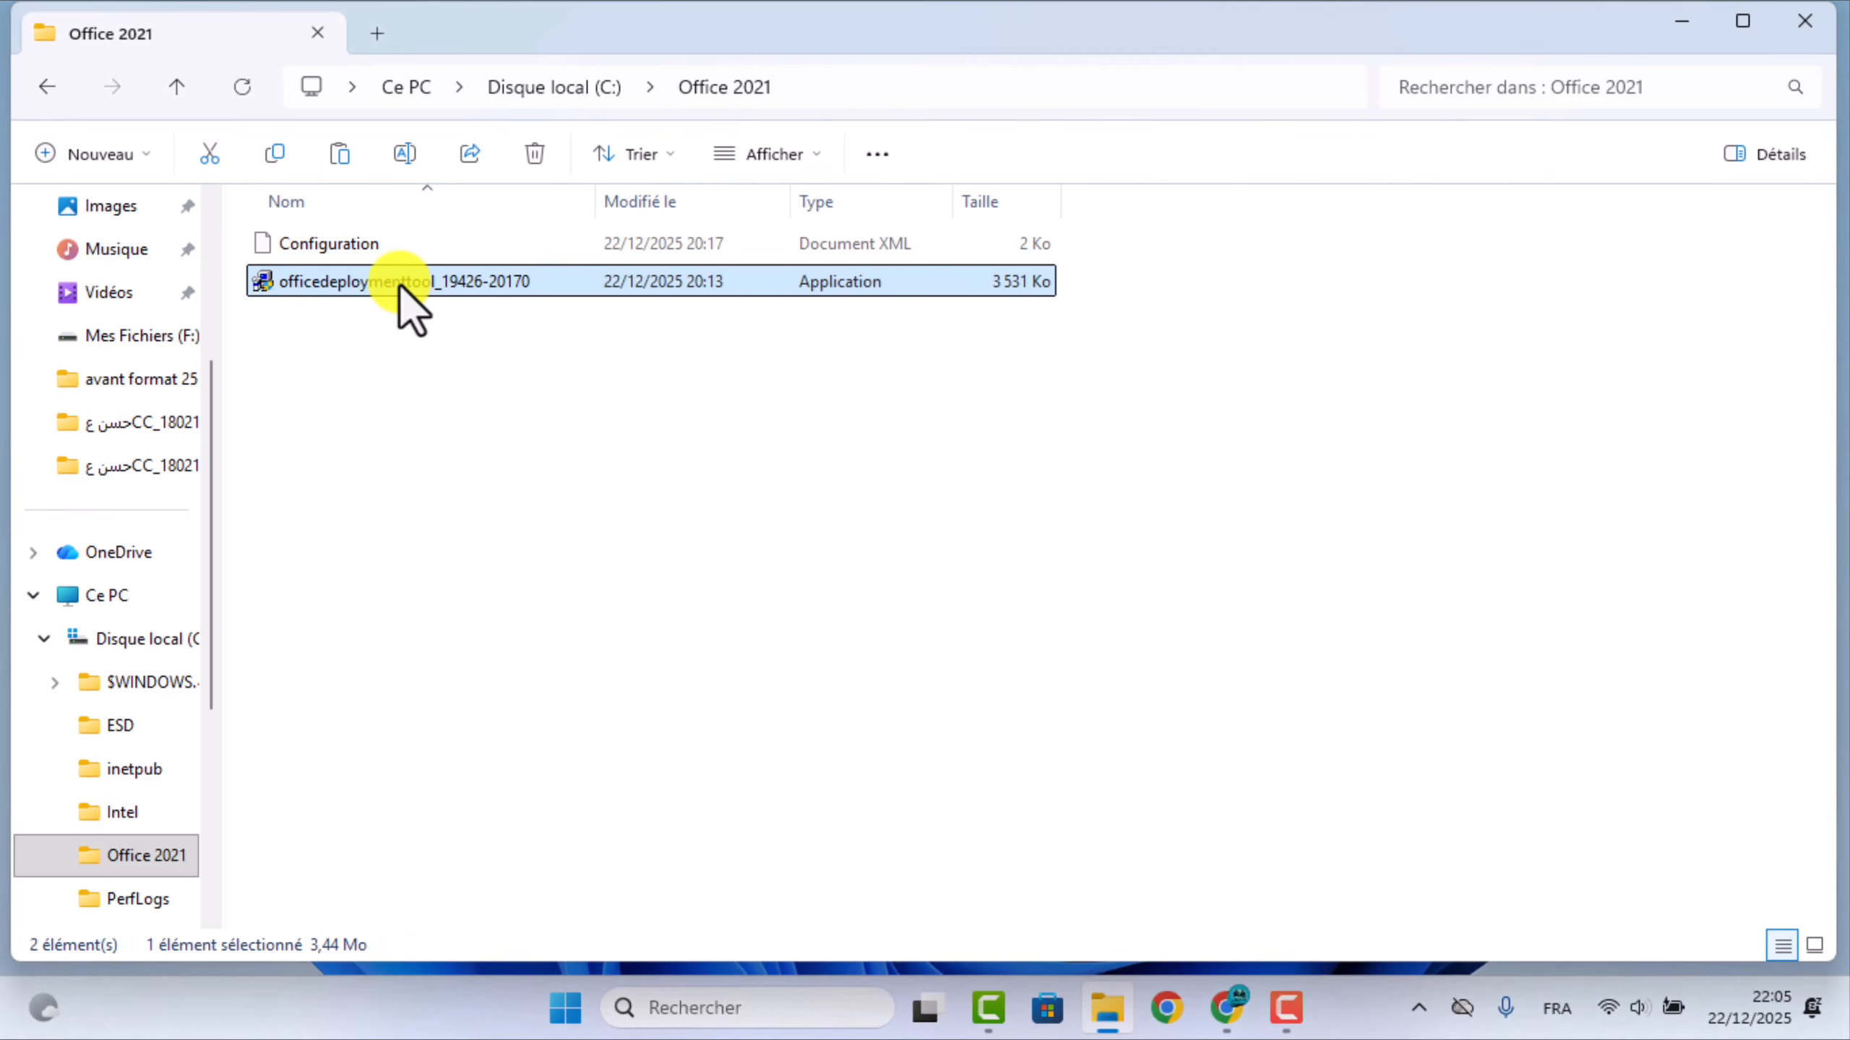
pyautogui.doubleClick(399, 284)
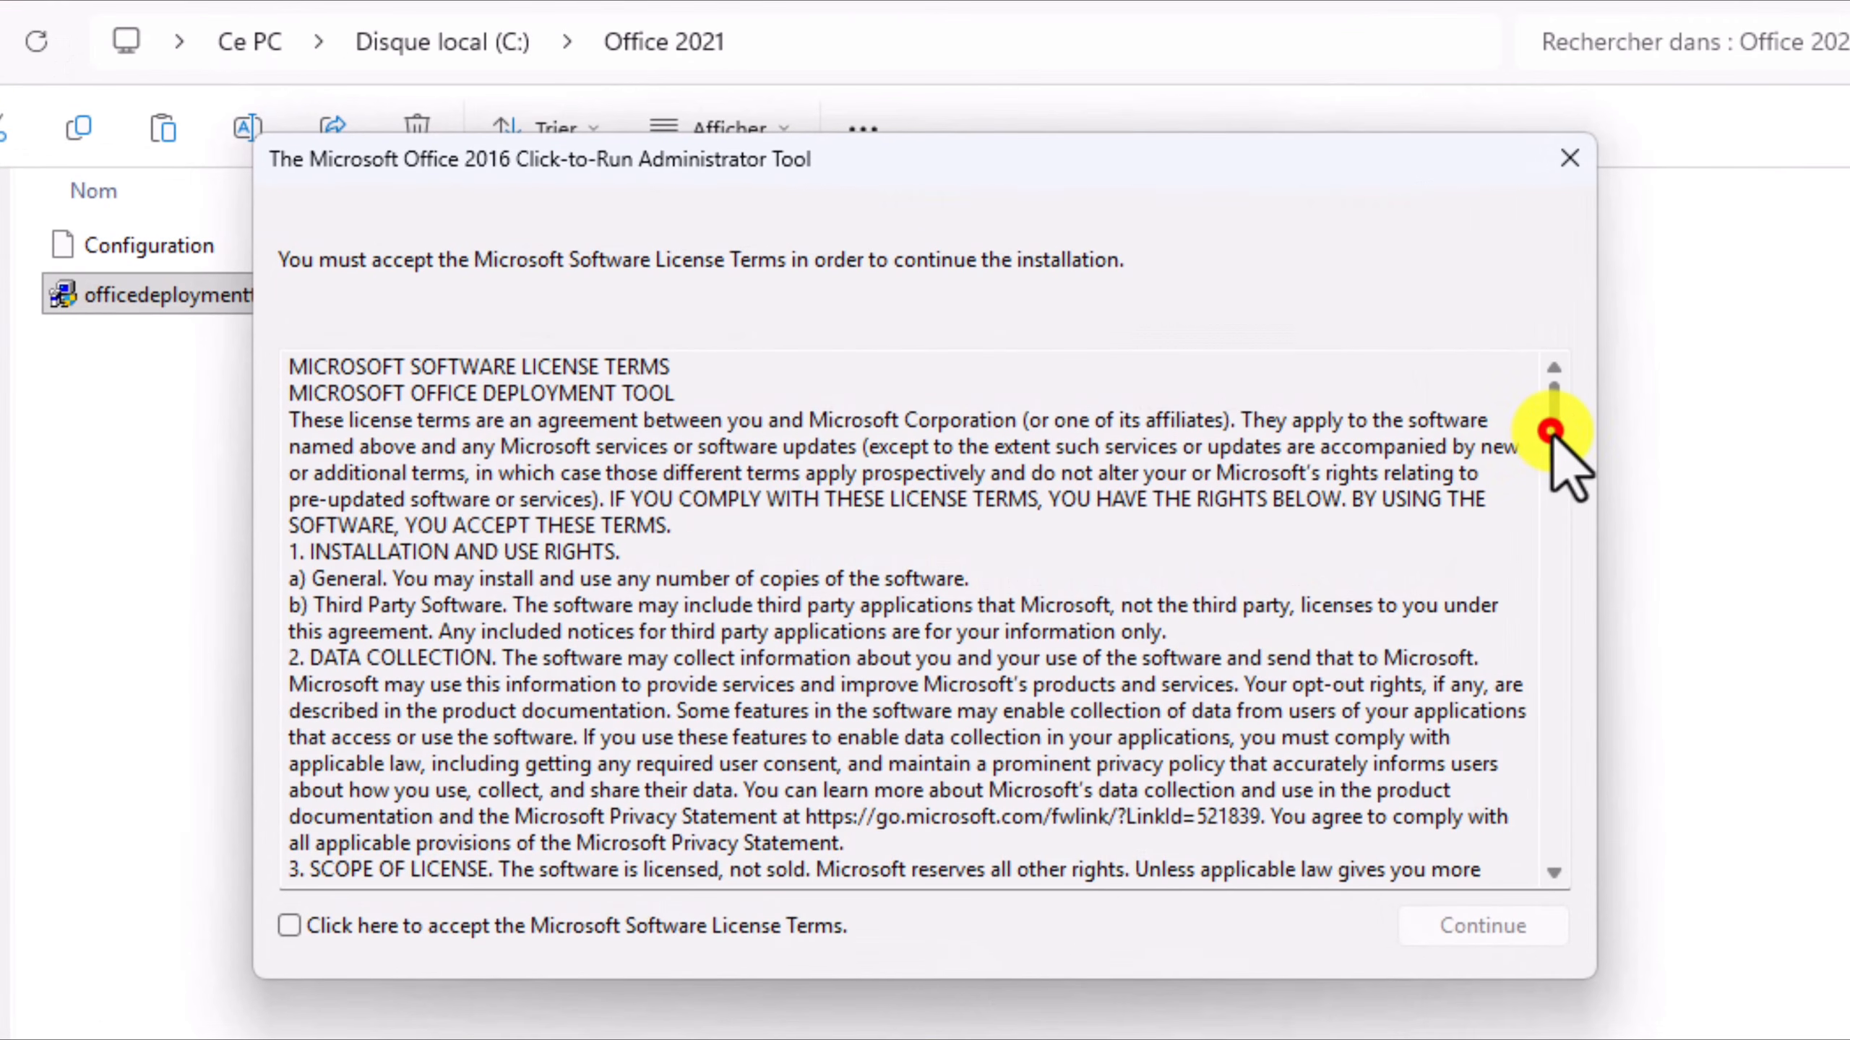
pyautogui.moveTo(1552, 432); pyautogui.dragTo(1555, 890)
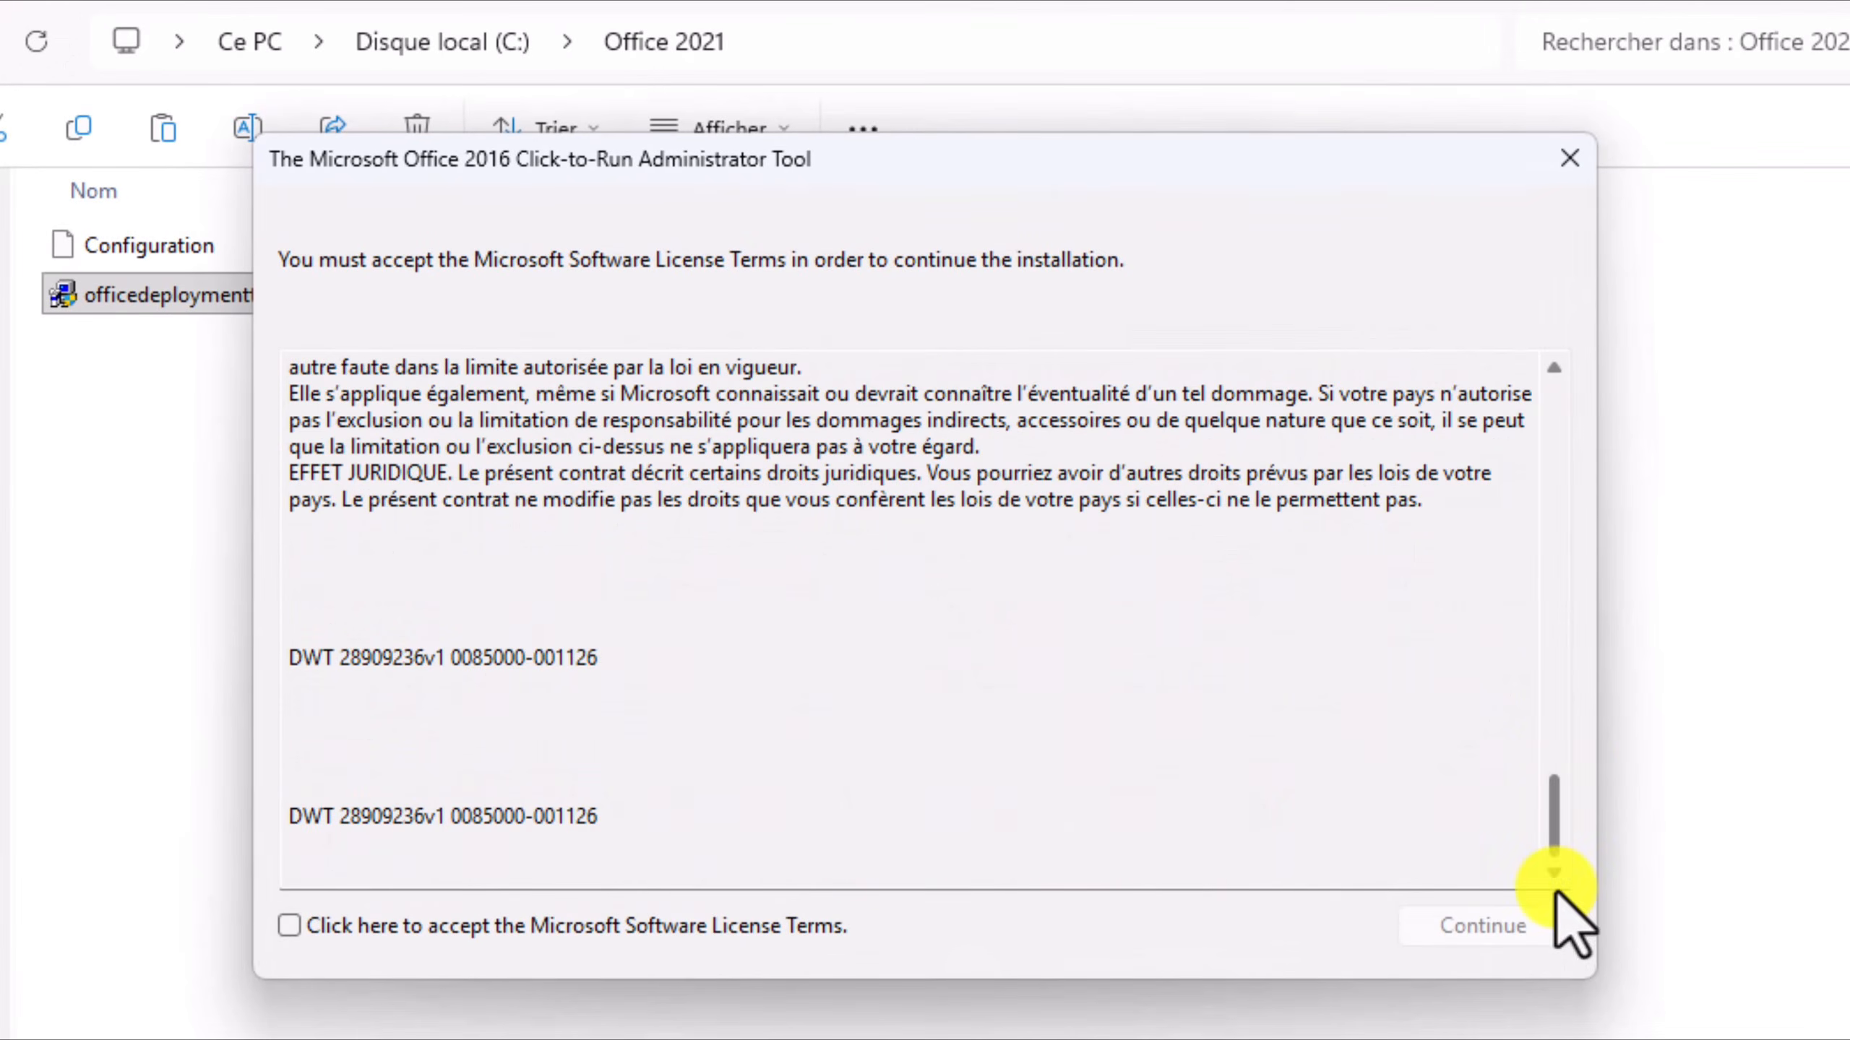
pyautogui.click(291, 925)
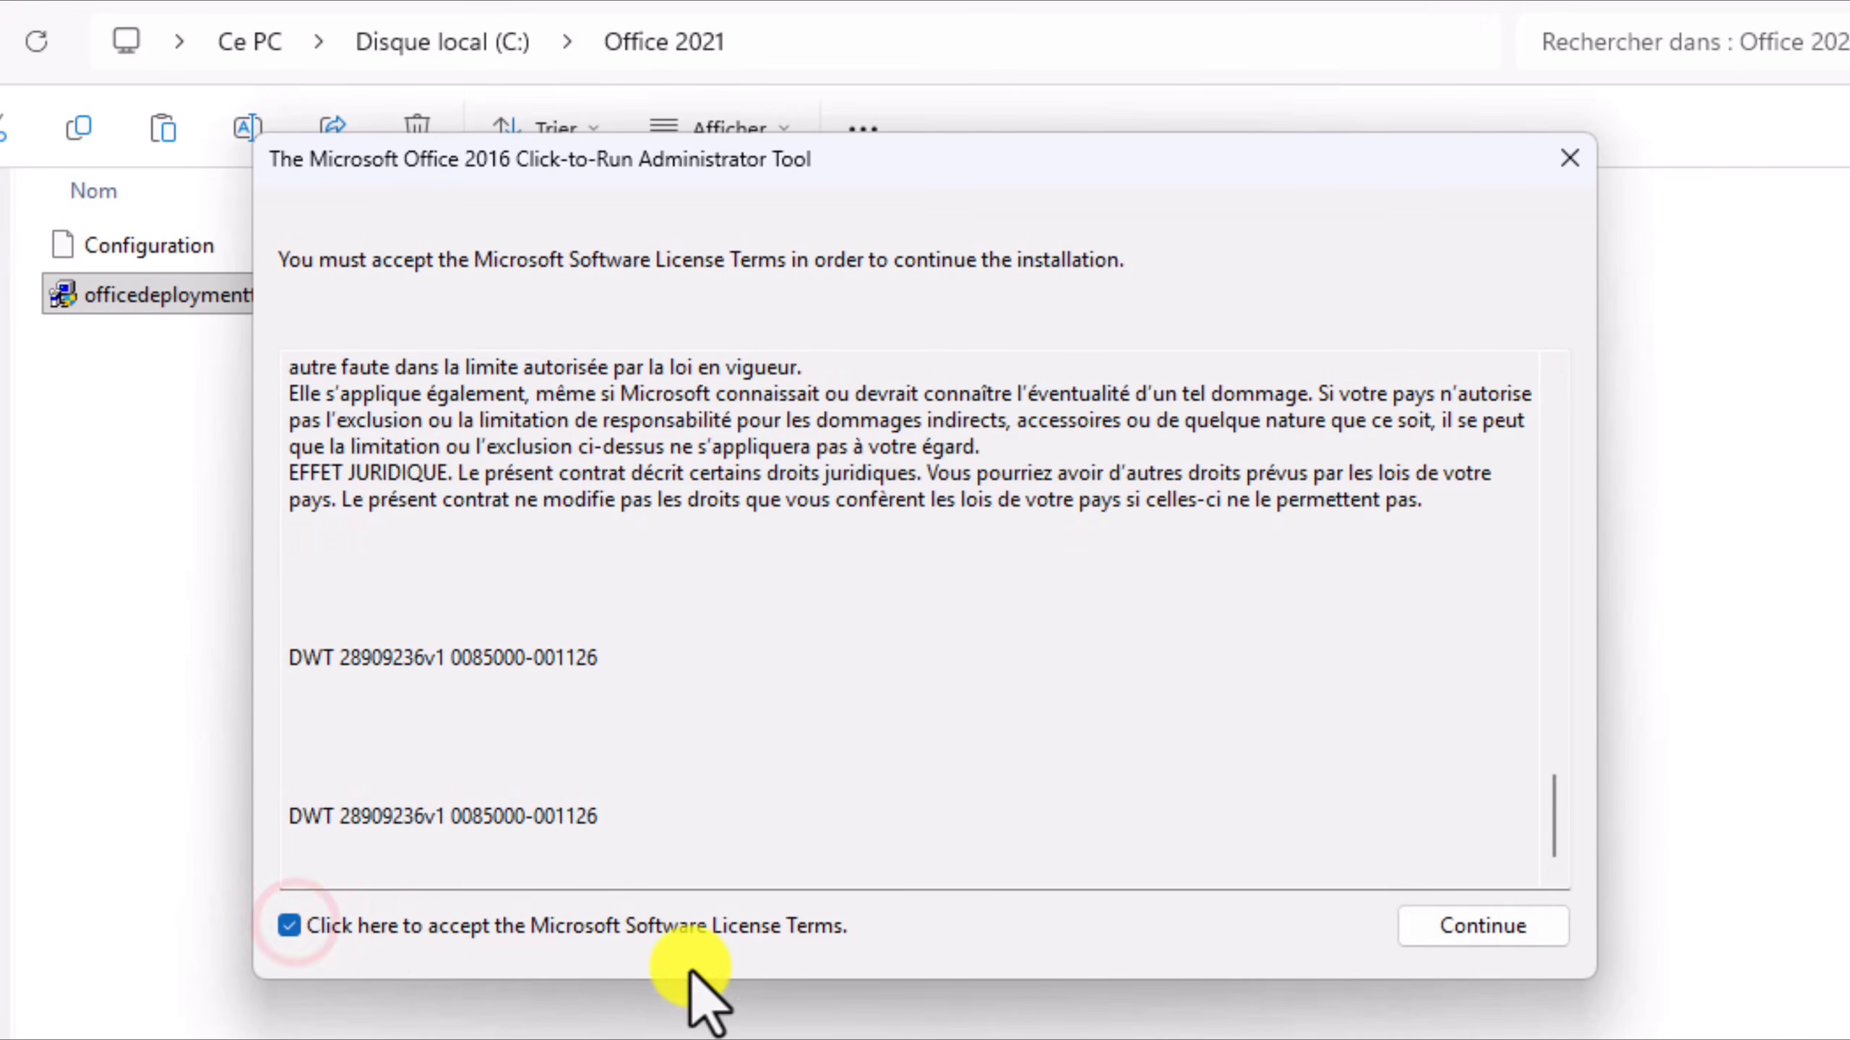
pyautogui.click(1482, 930)
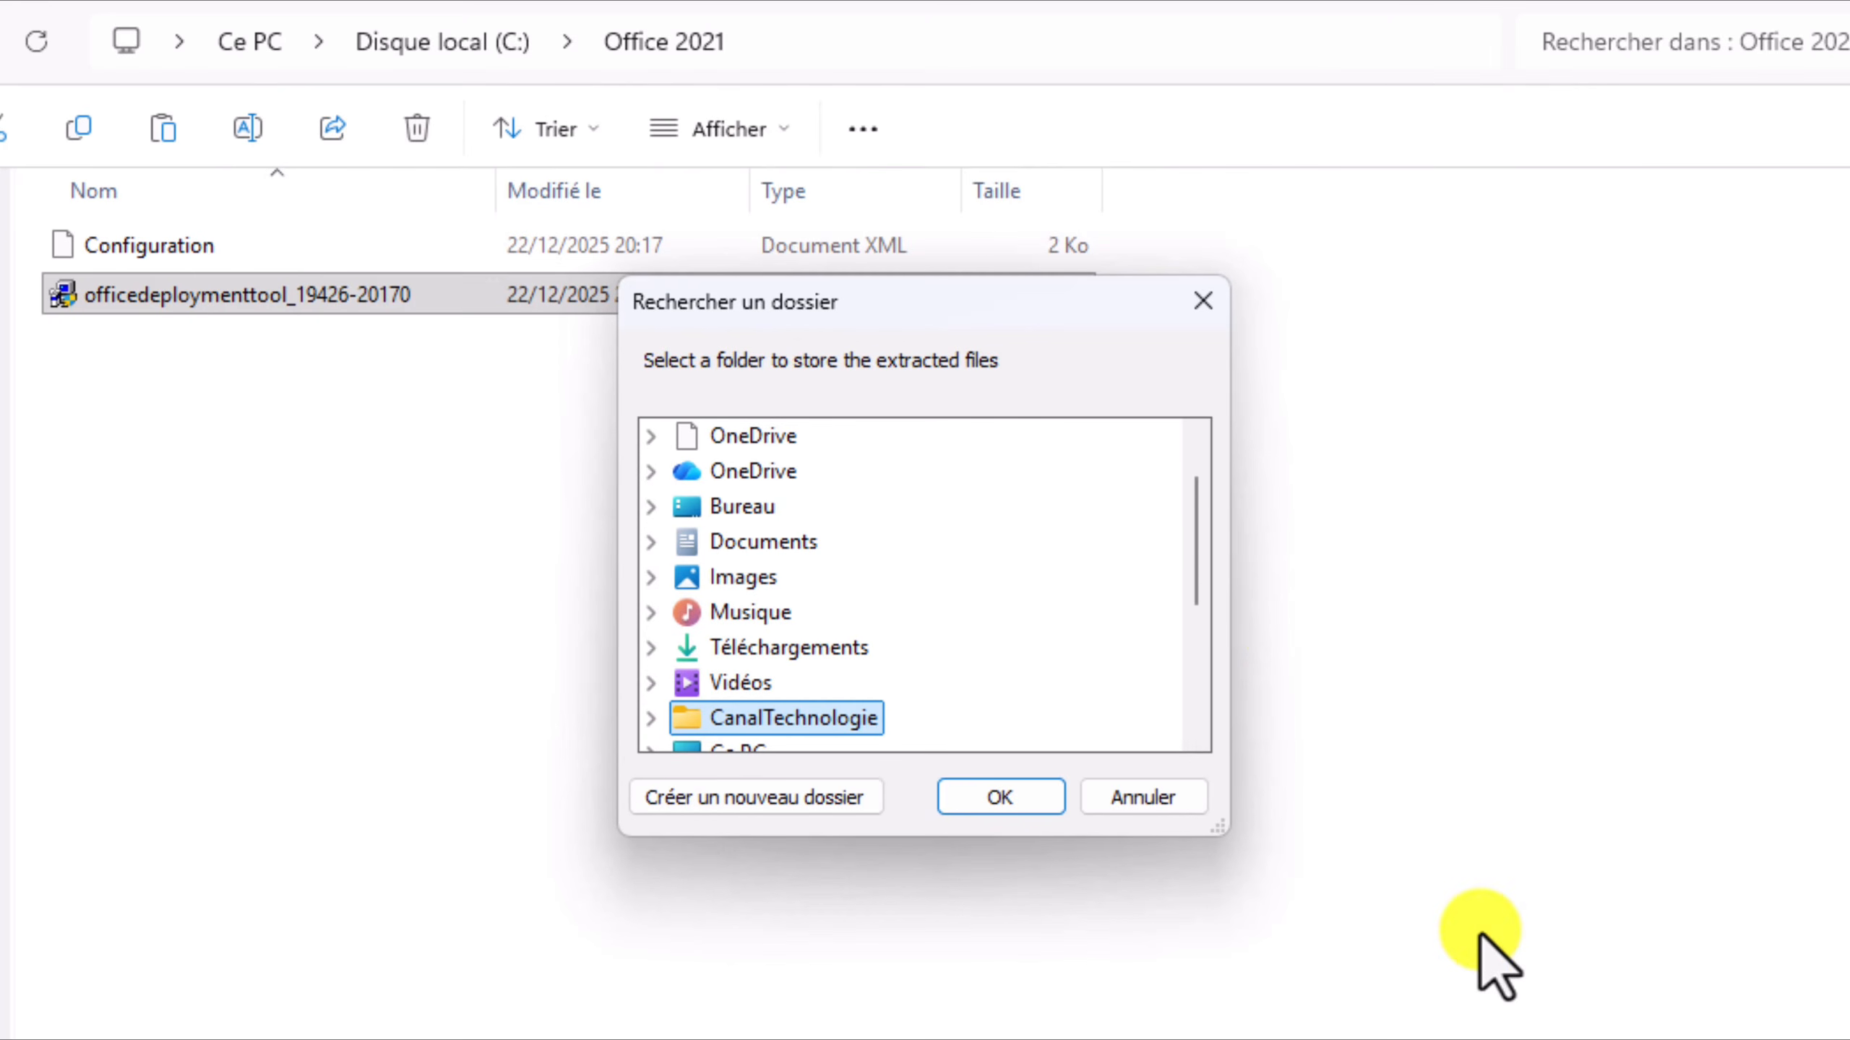
# Extract the deployment tool's files into the Office 2021 folder on drive C: and close the File Explorer window.
pyautogui.moveTo(1194, 514); pyautogui.dragTo(1196, 529)
pyautogui.doubleClick(736, 648)
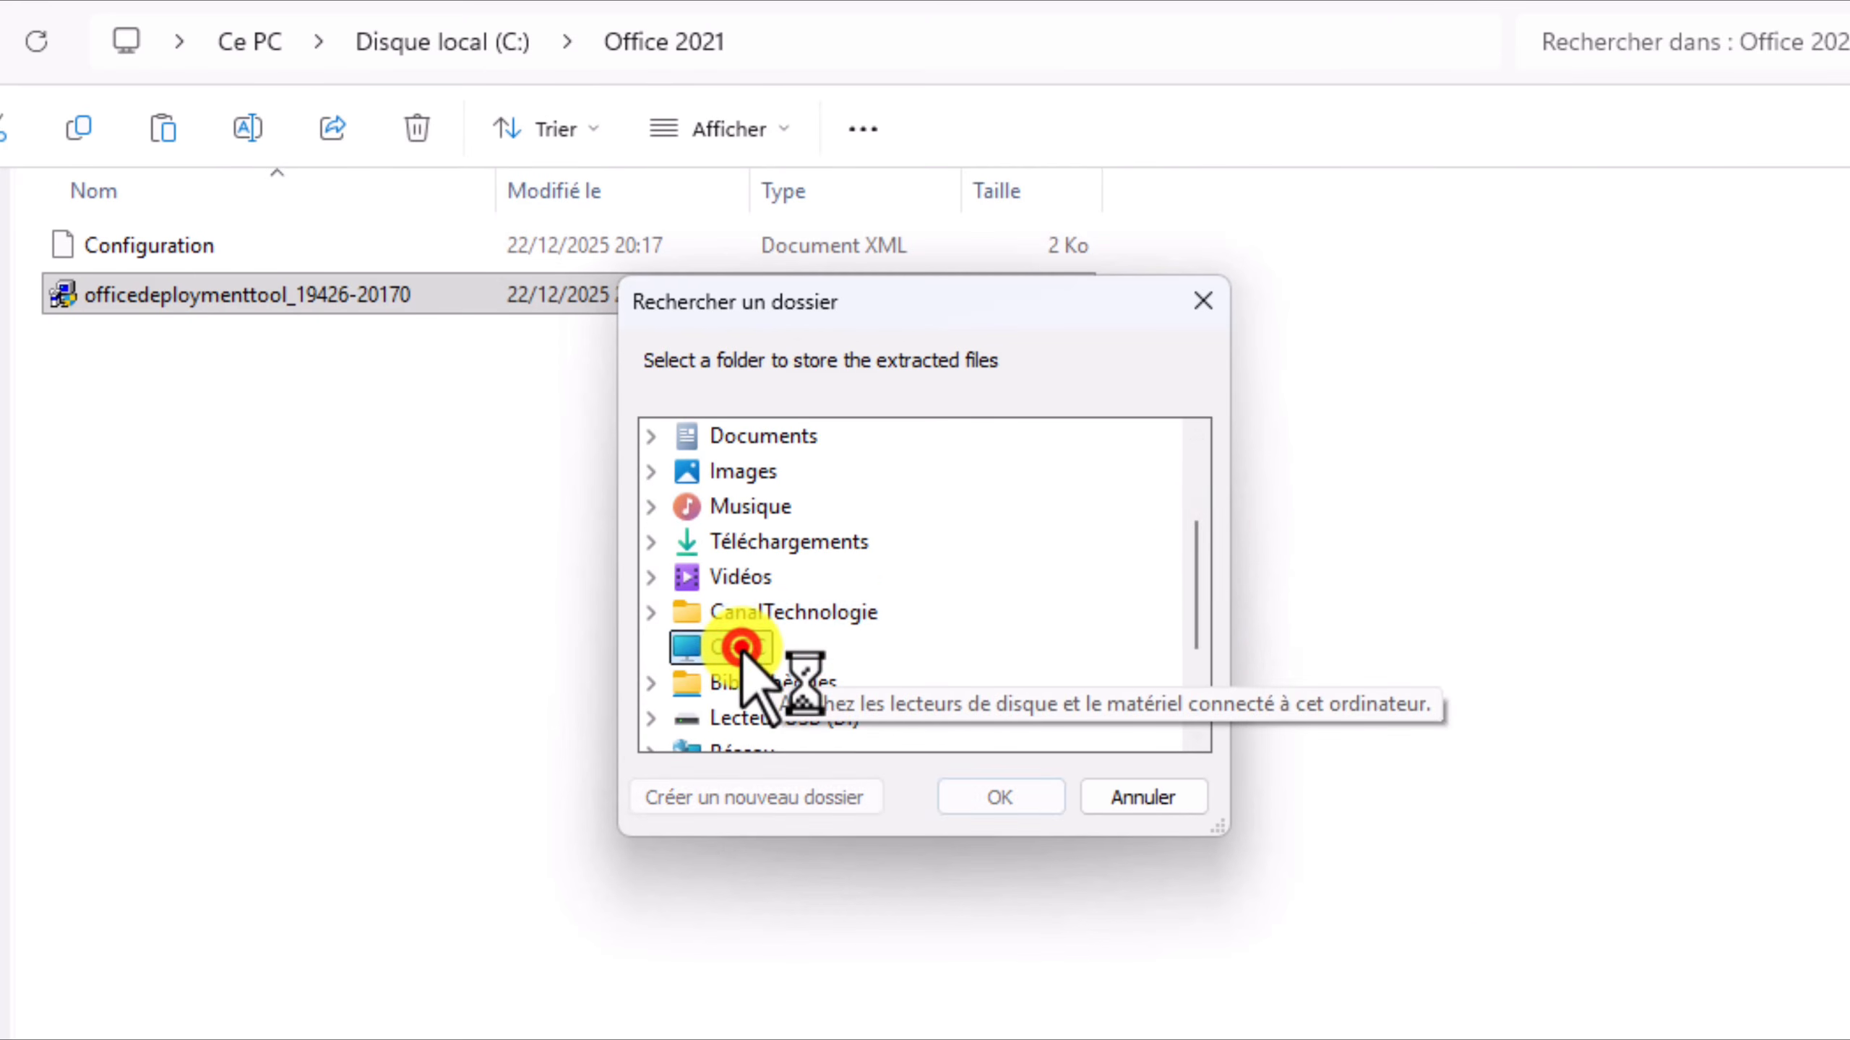
pyautogui.doubleClick(810, 648)
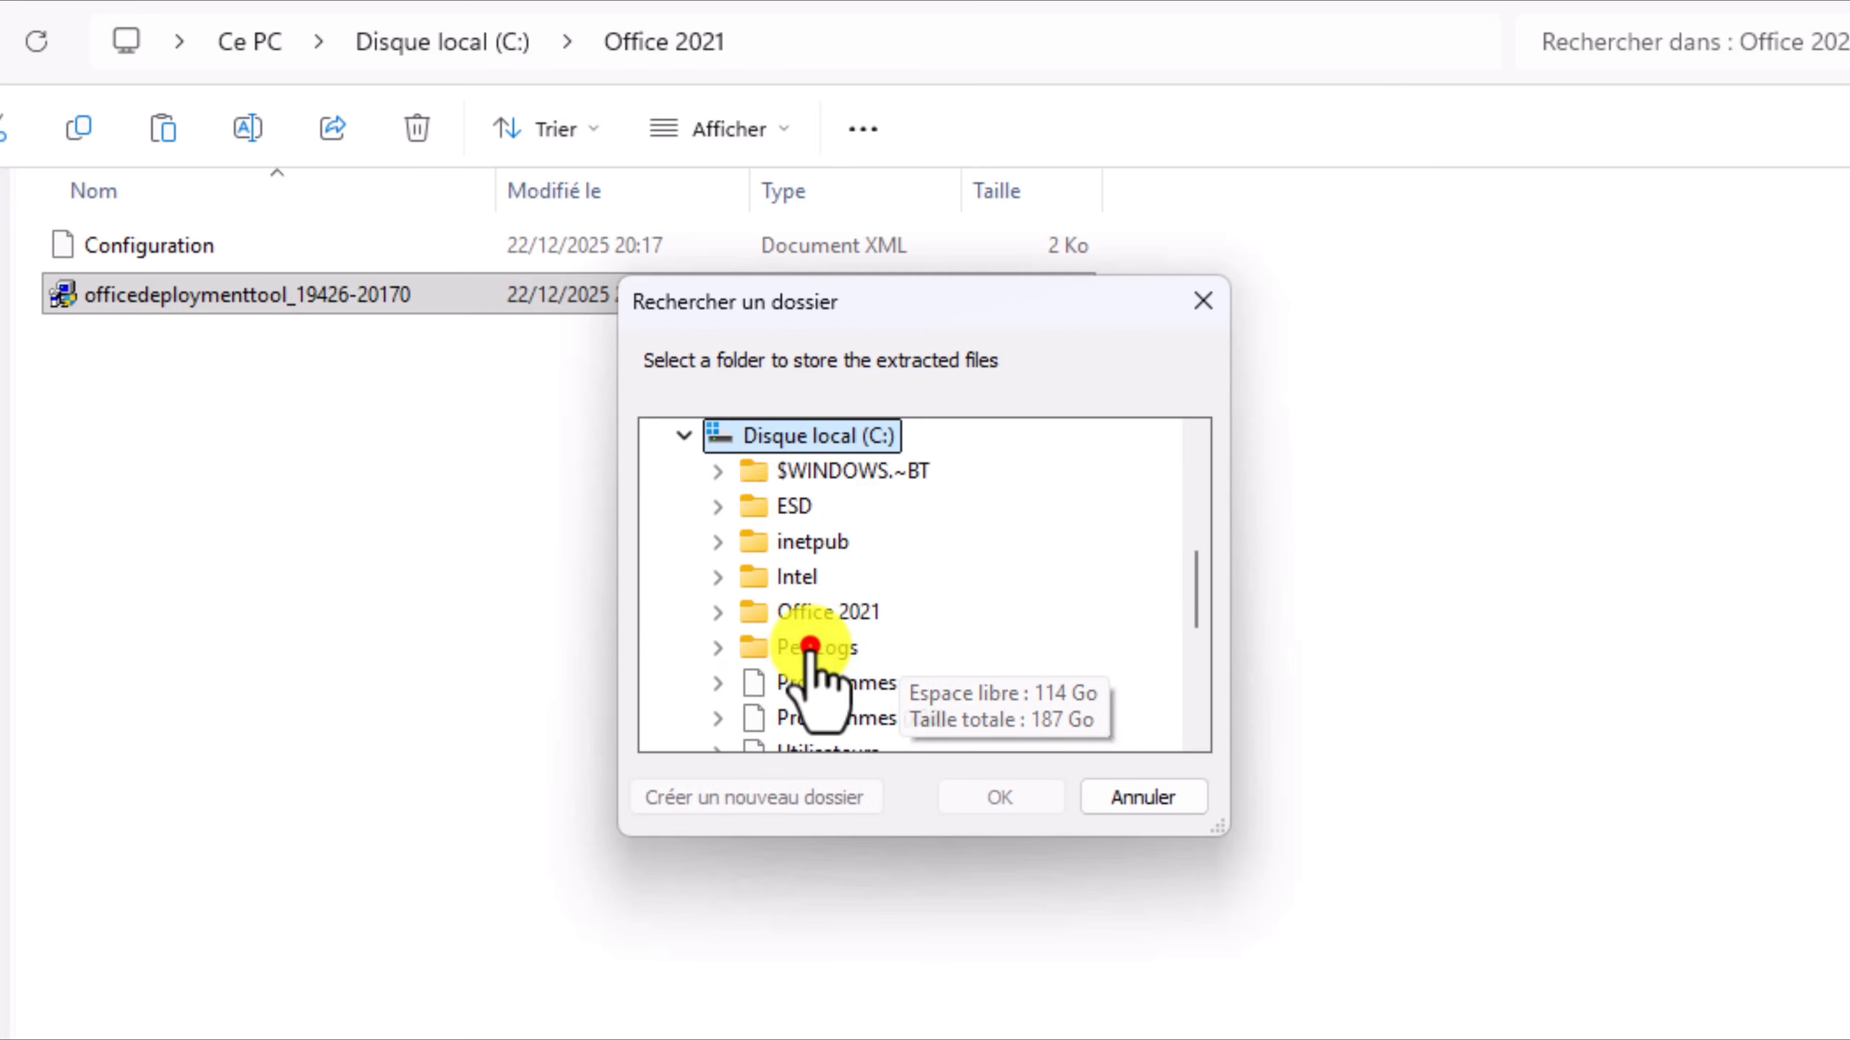
pyautogui.click(823, 612)
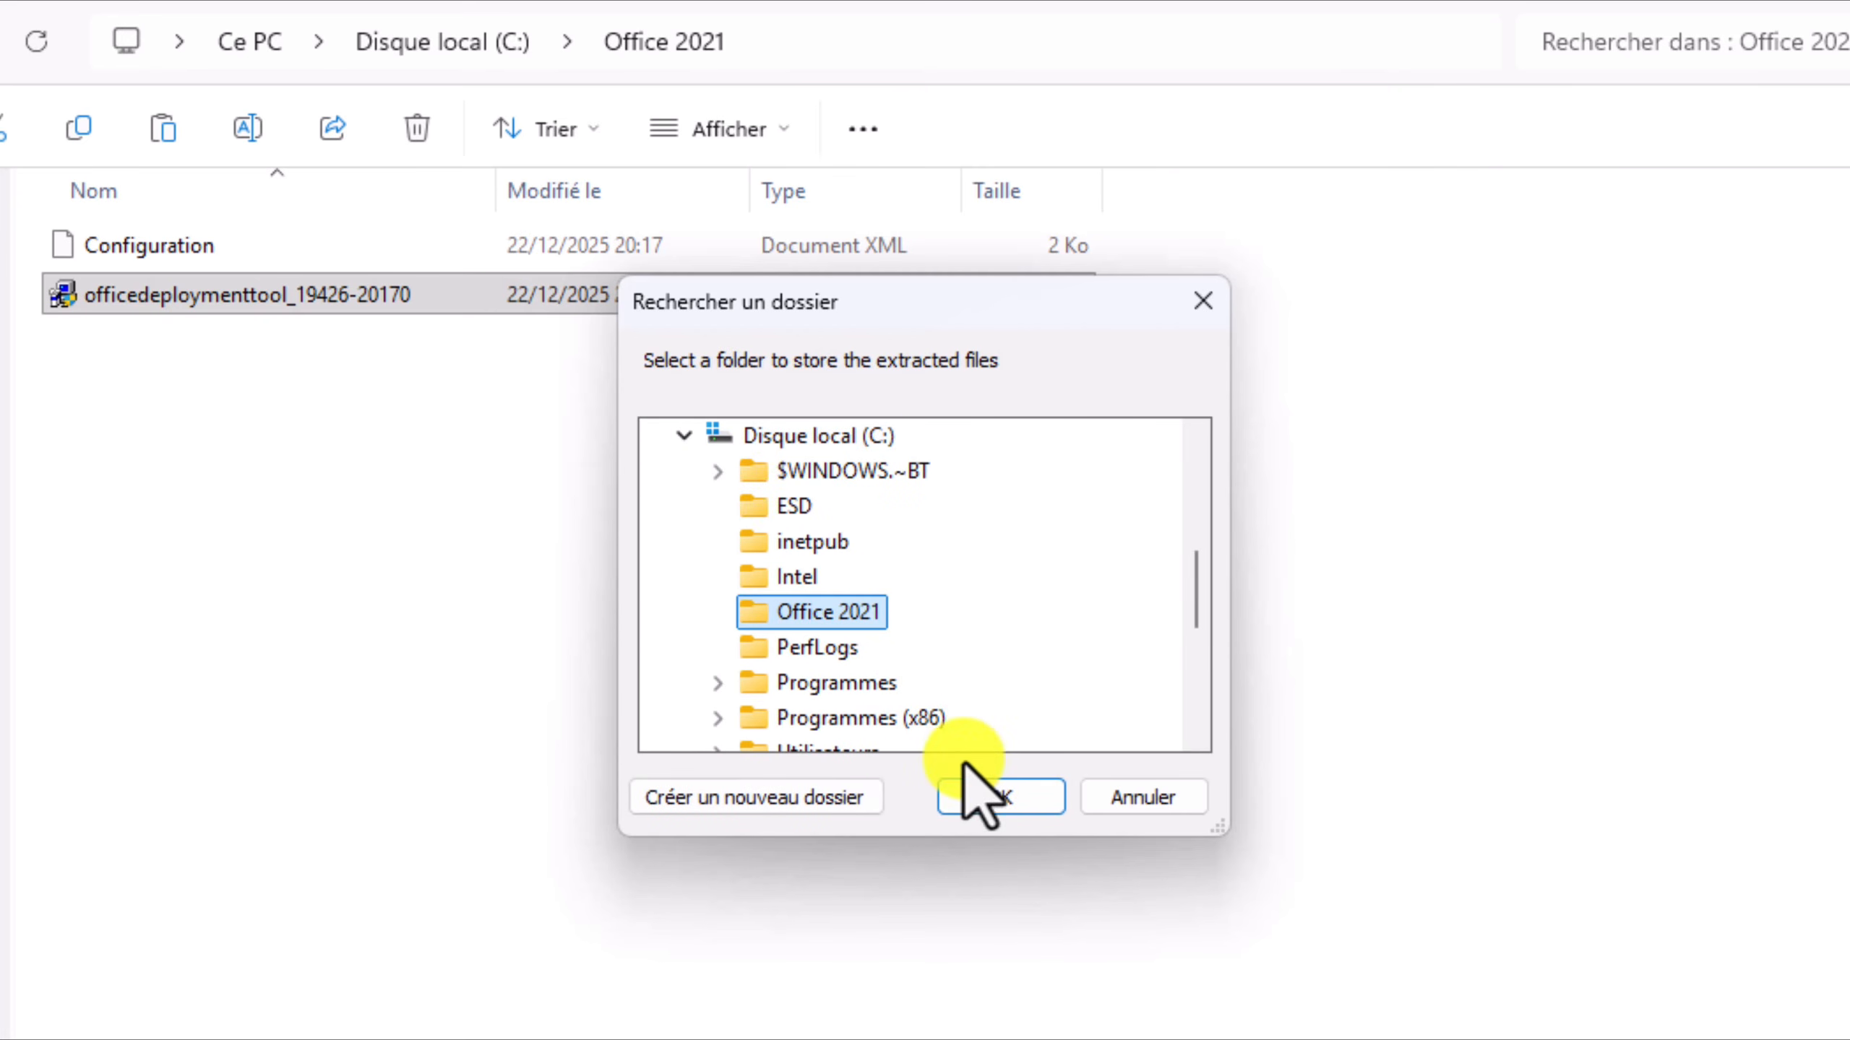
pyautogui.click(996, 797)
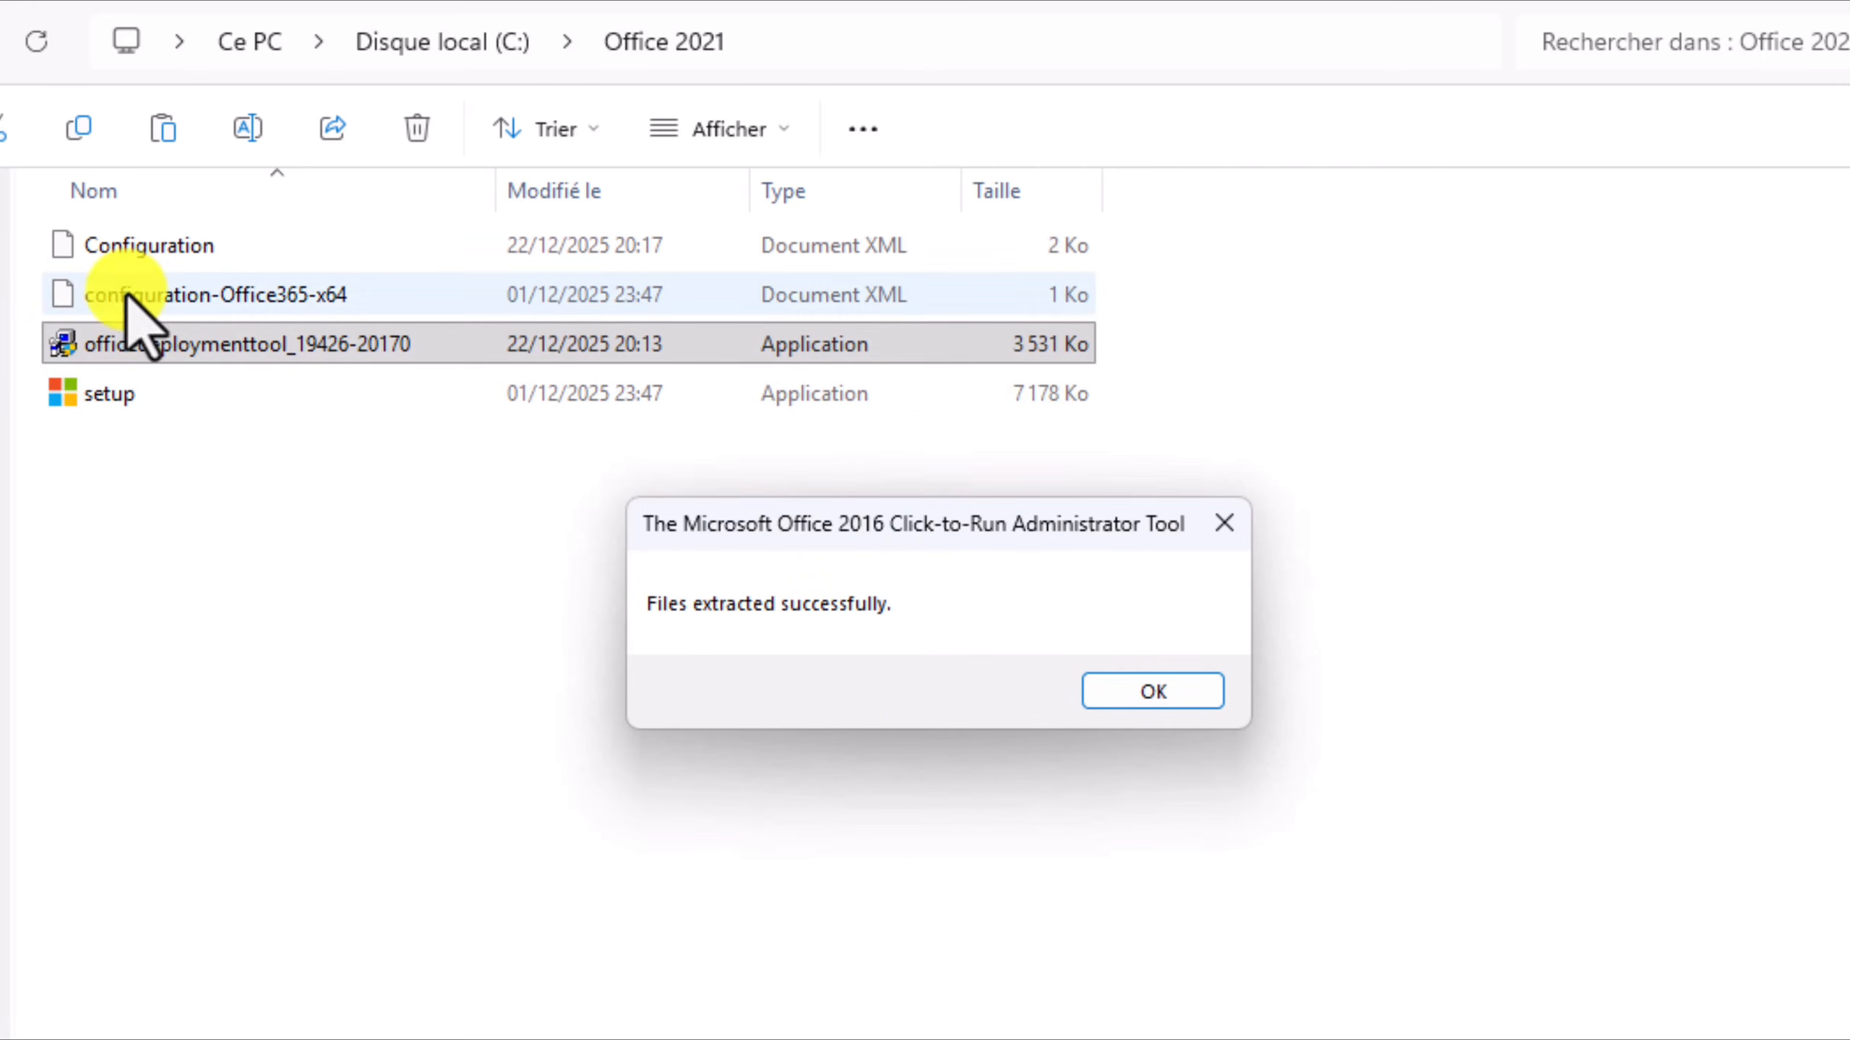
pyautogui.click(1149, 692)
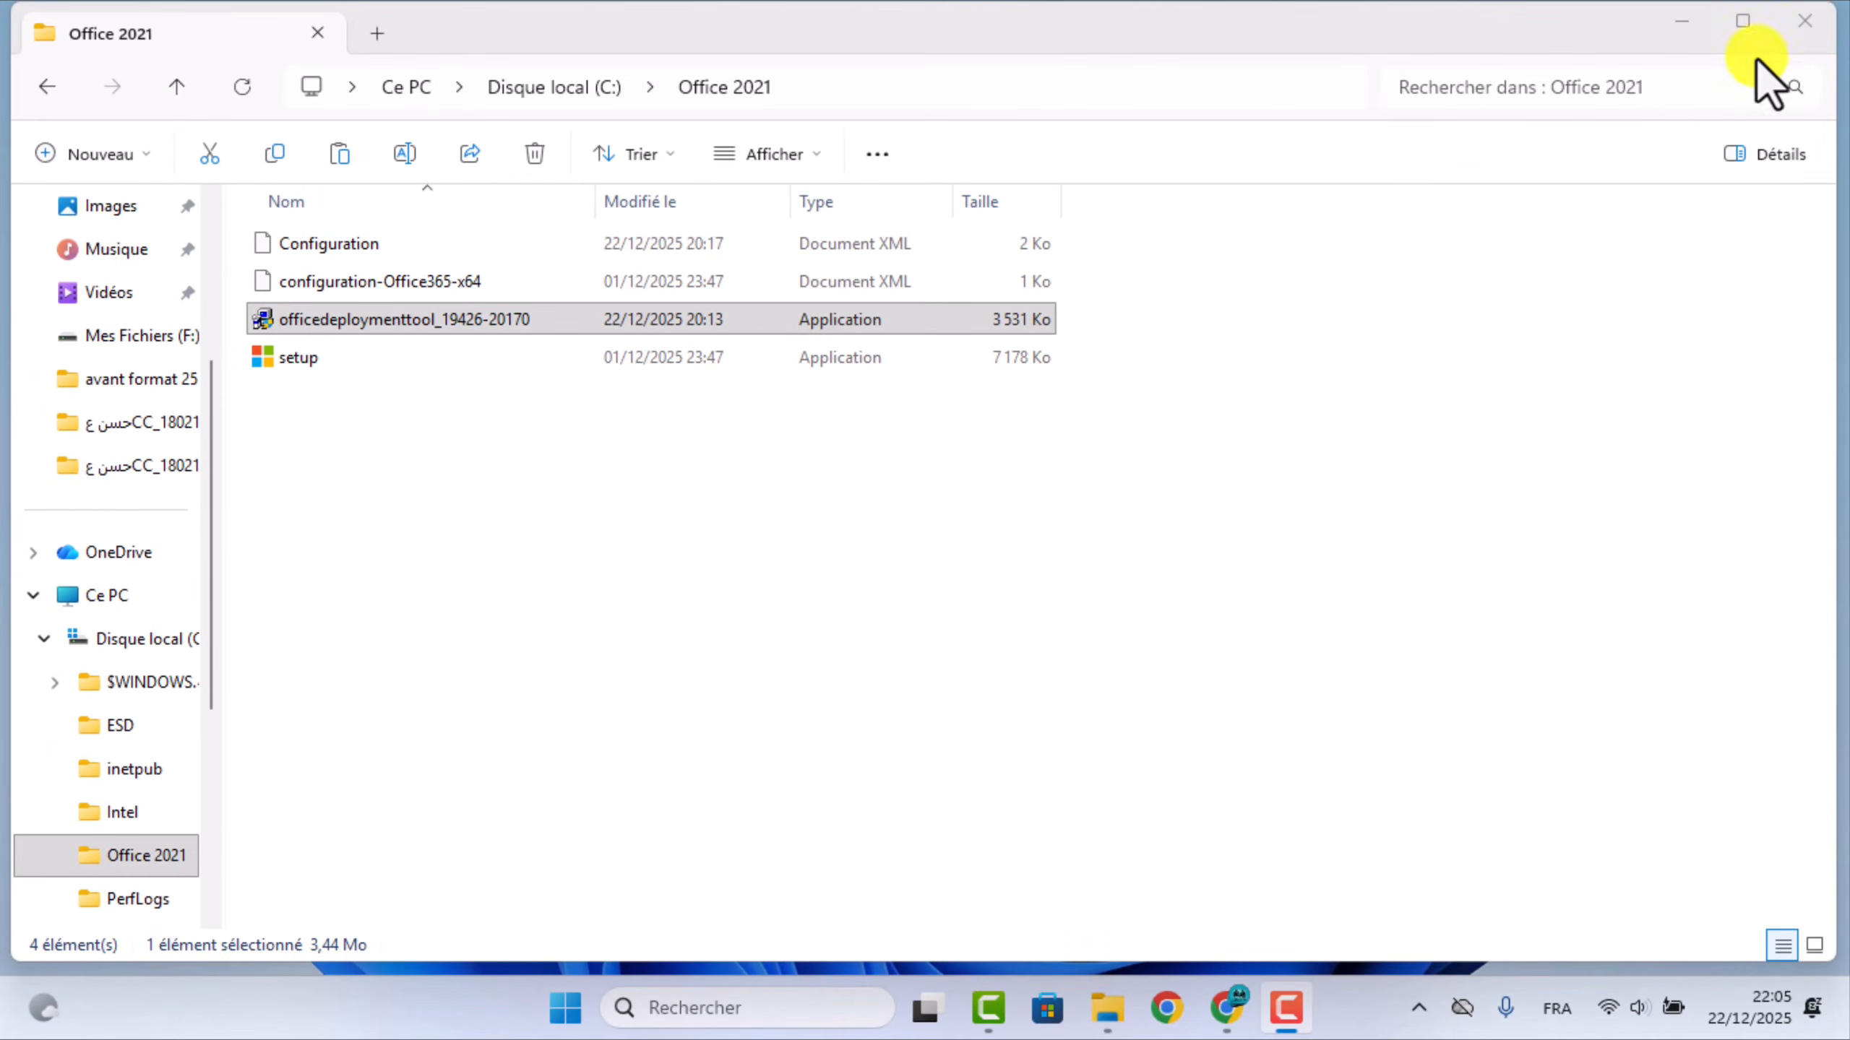
pyautogui.click(1804, 22)
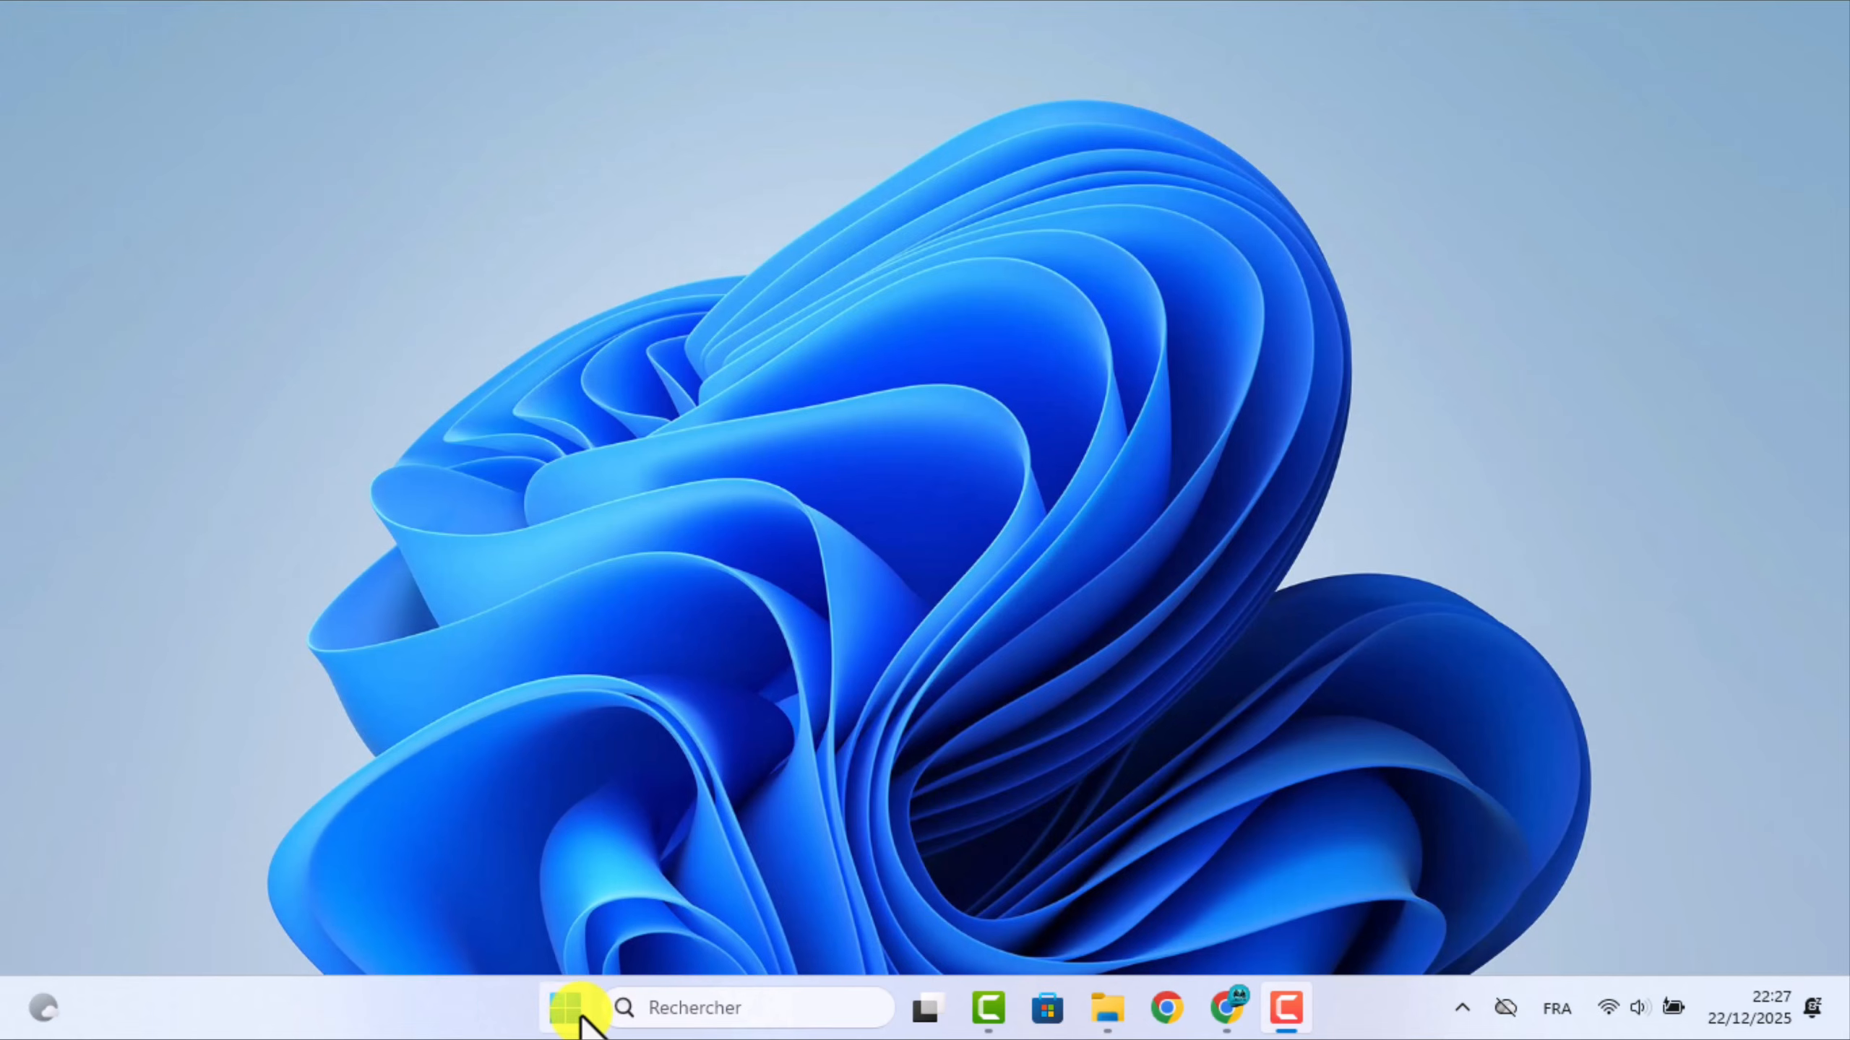
# Find the Command Prompt by searching for cmd, run it as administrator, and move its window toward the middle of the desktop.
pyautogui.click(580, 1011)
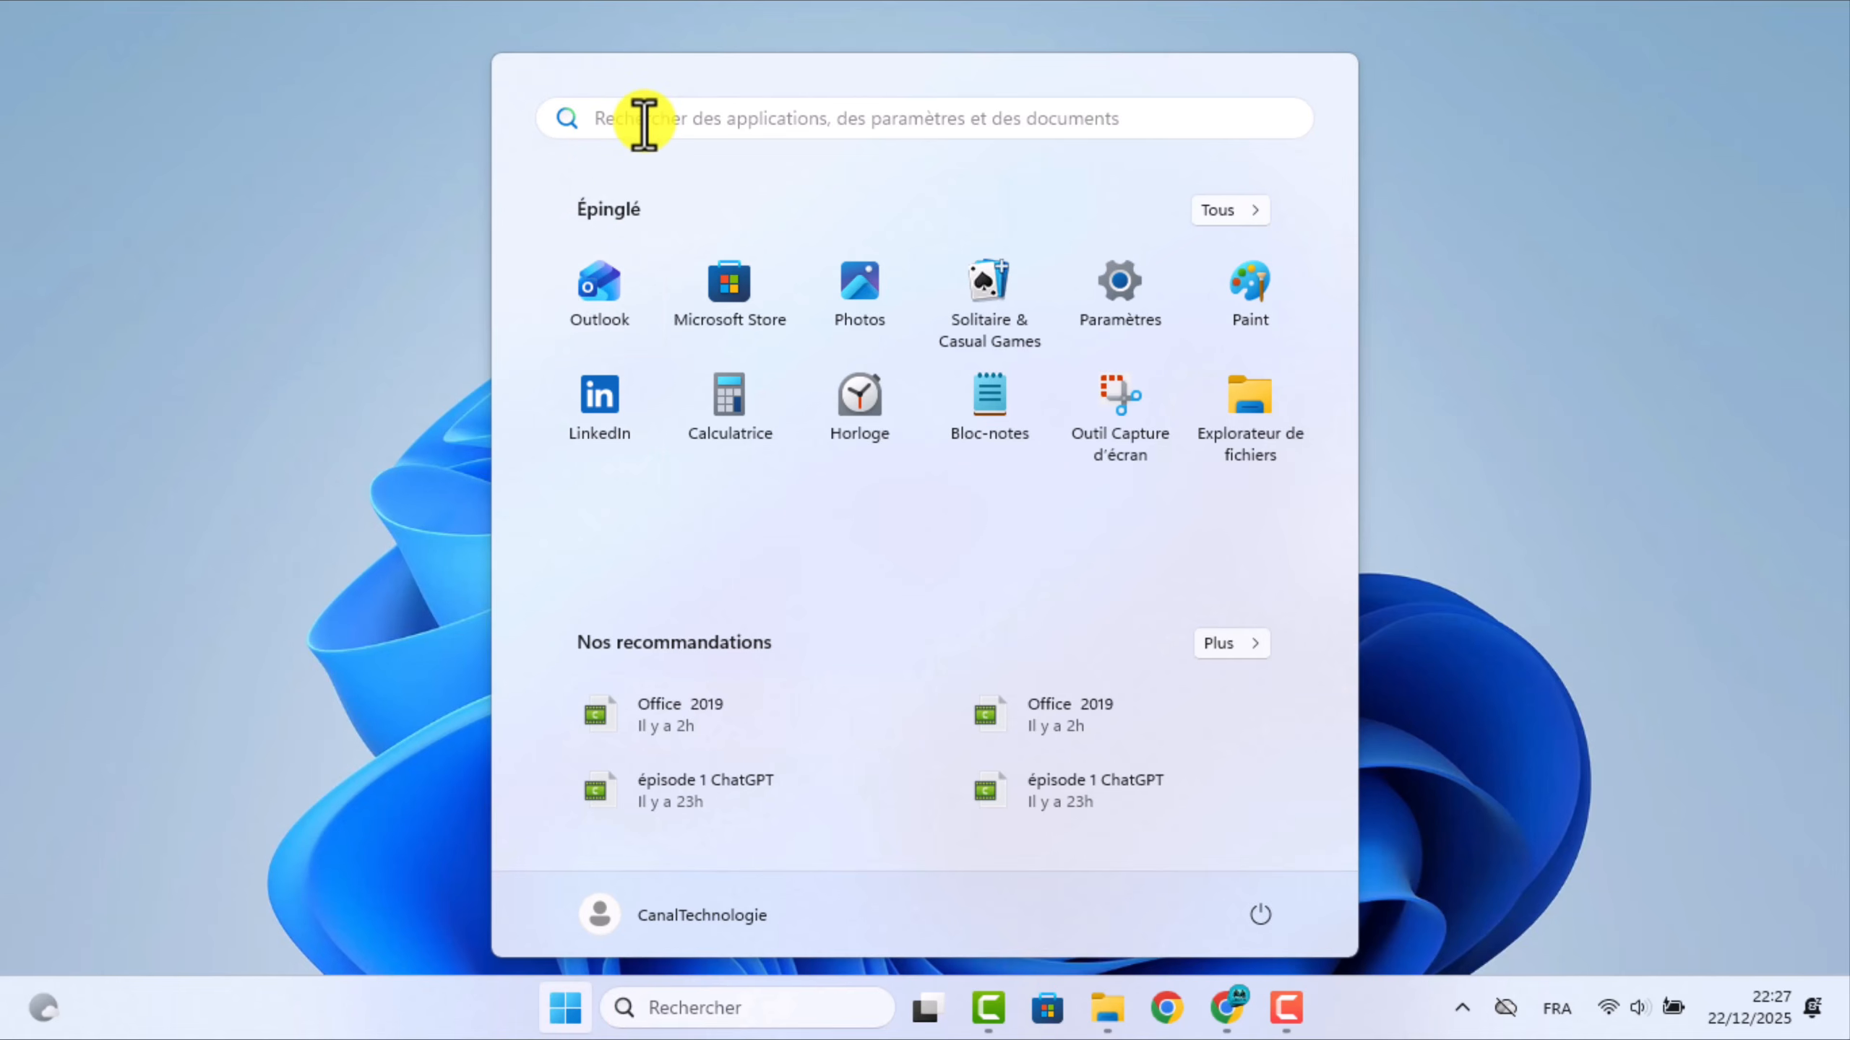
pyautogui.click(643, 120)
pyautogui.write('cmd')
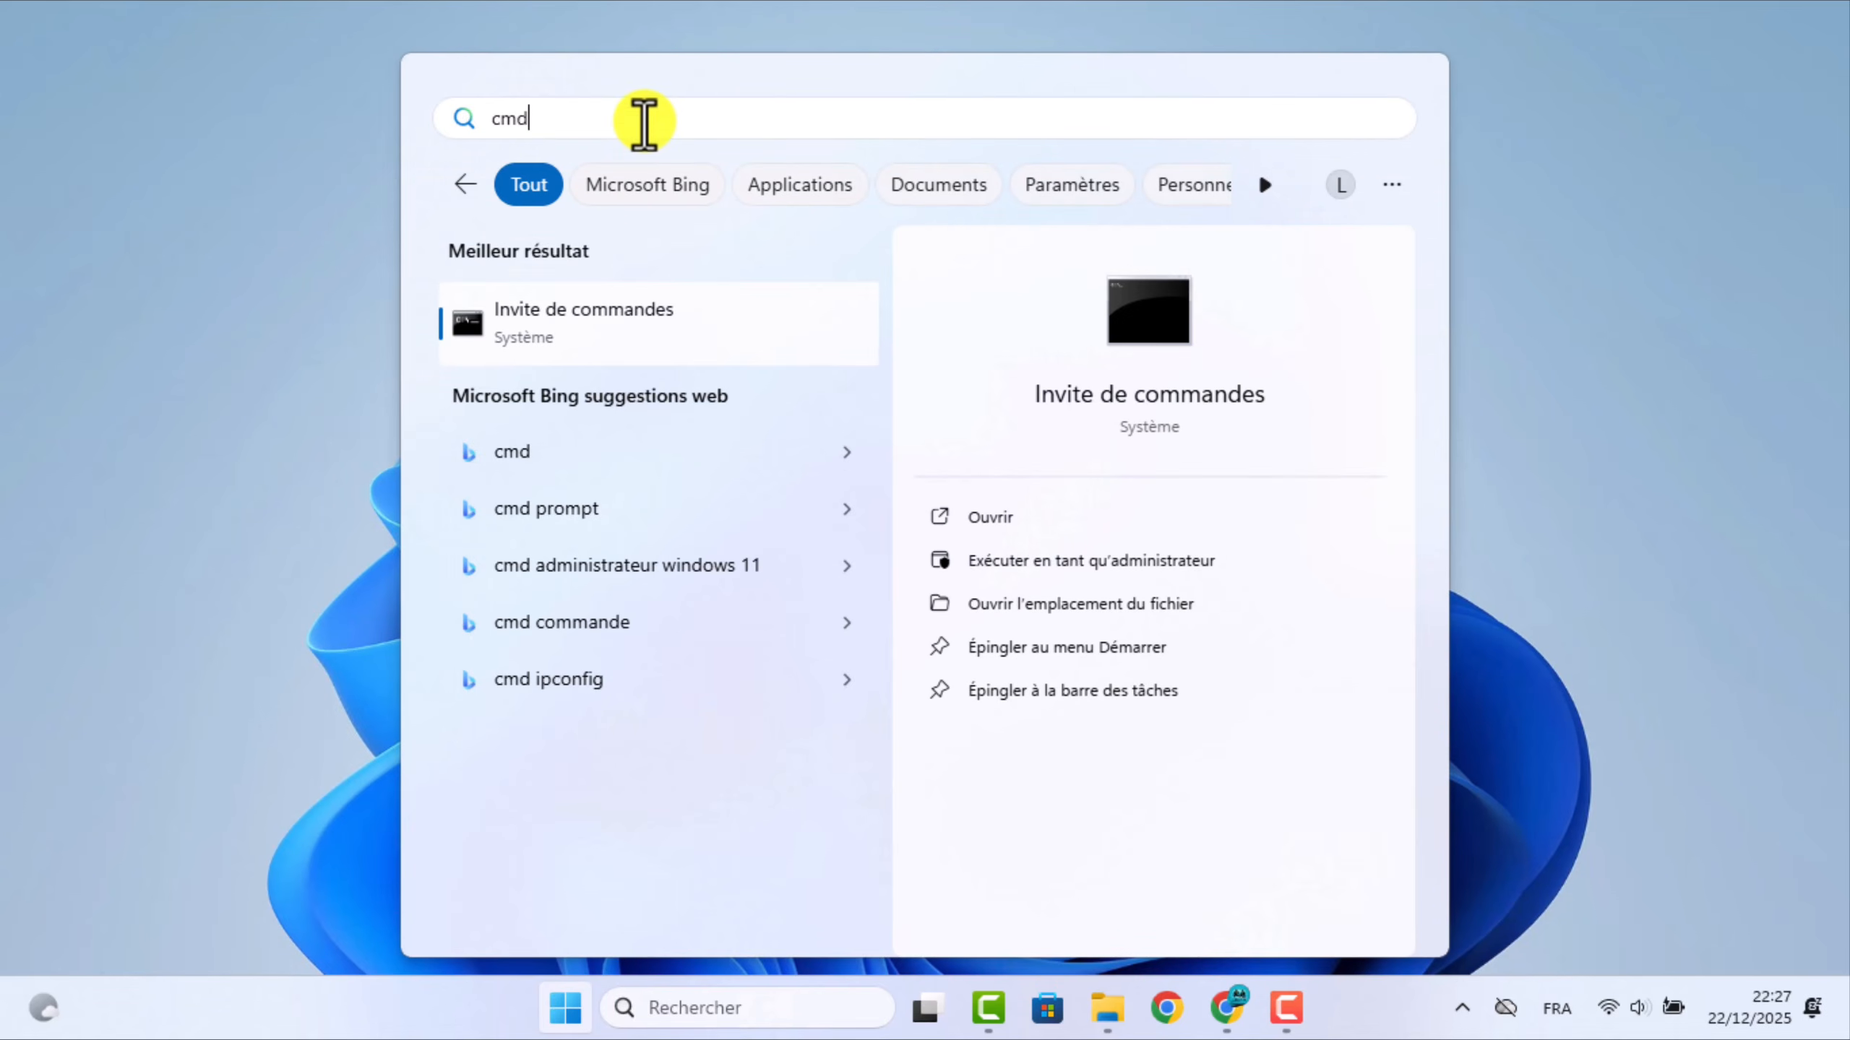
pyautogui.click(1078, 565)
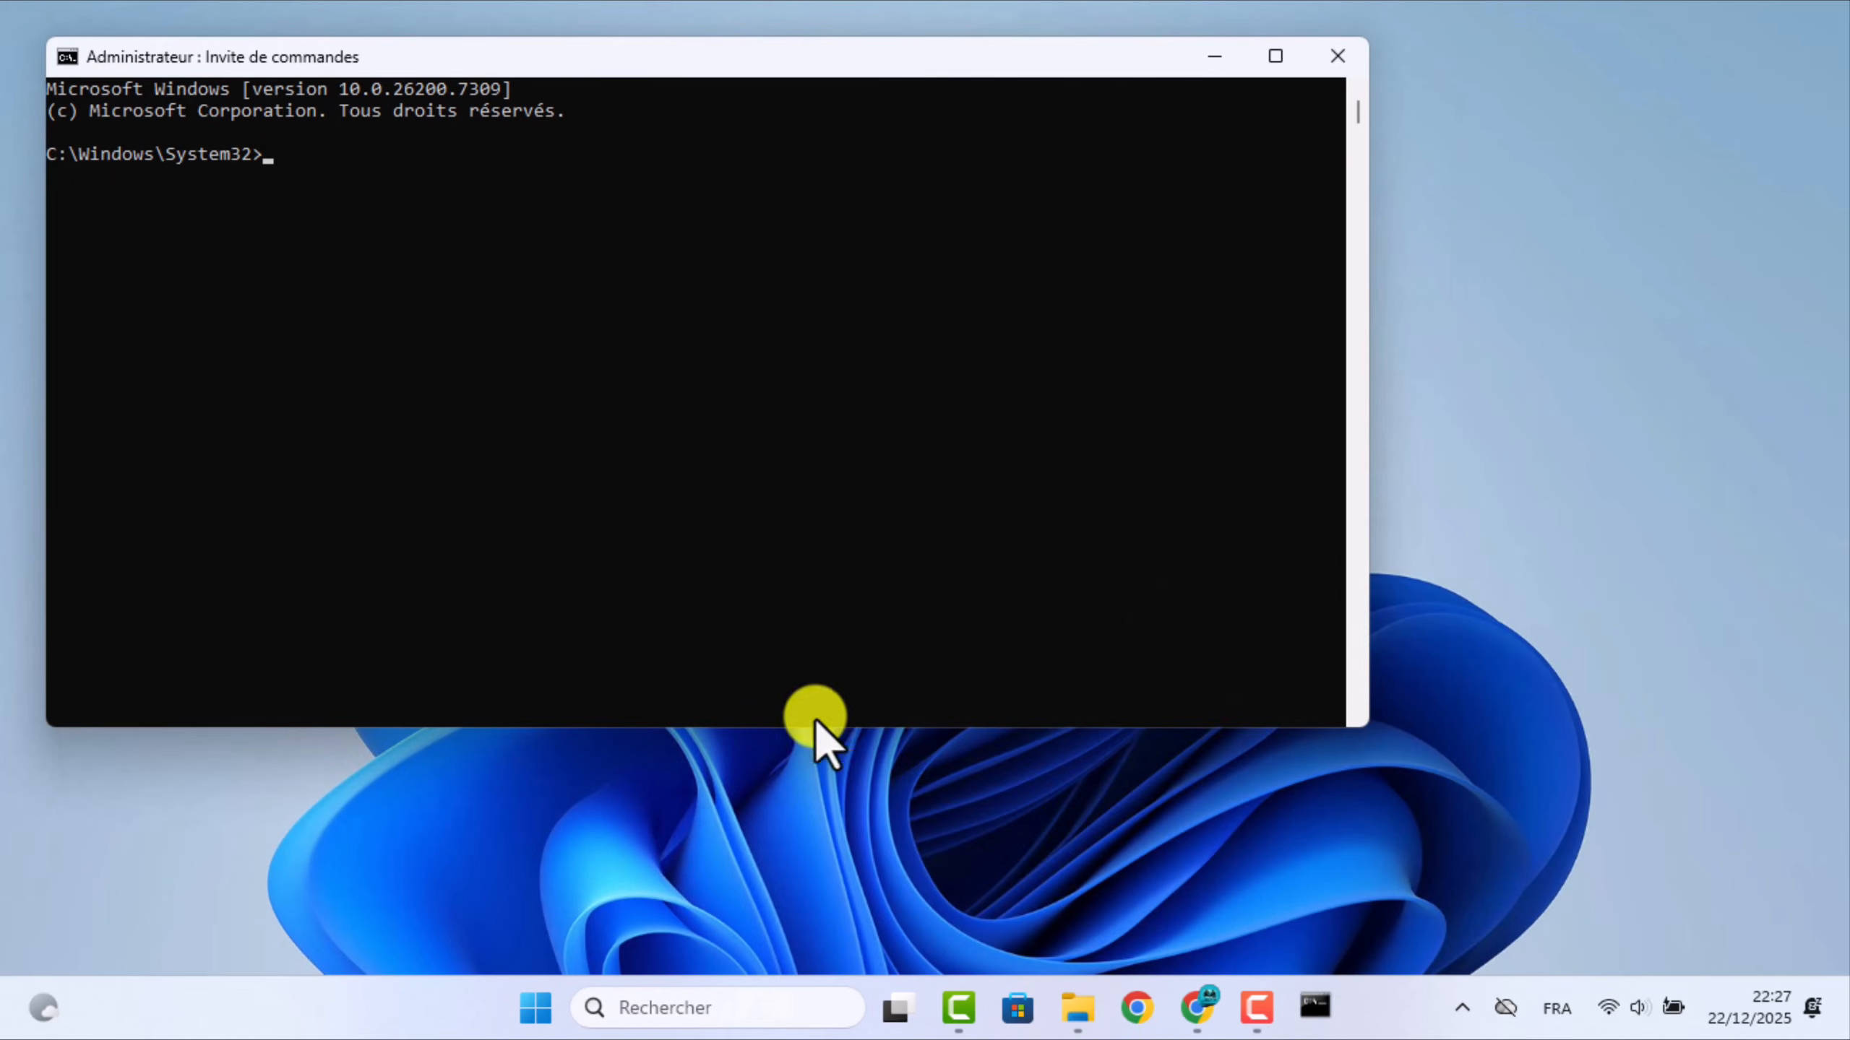
pyautogui.moveTo(621, 66); pyautogui.dragTo(872, 97)
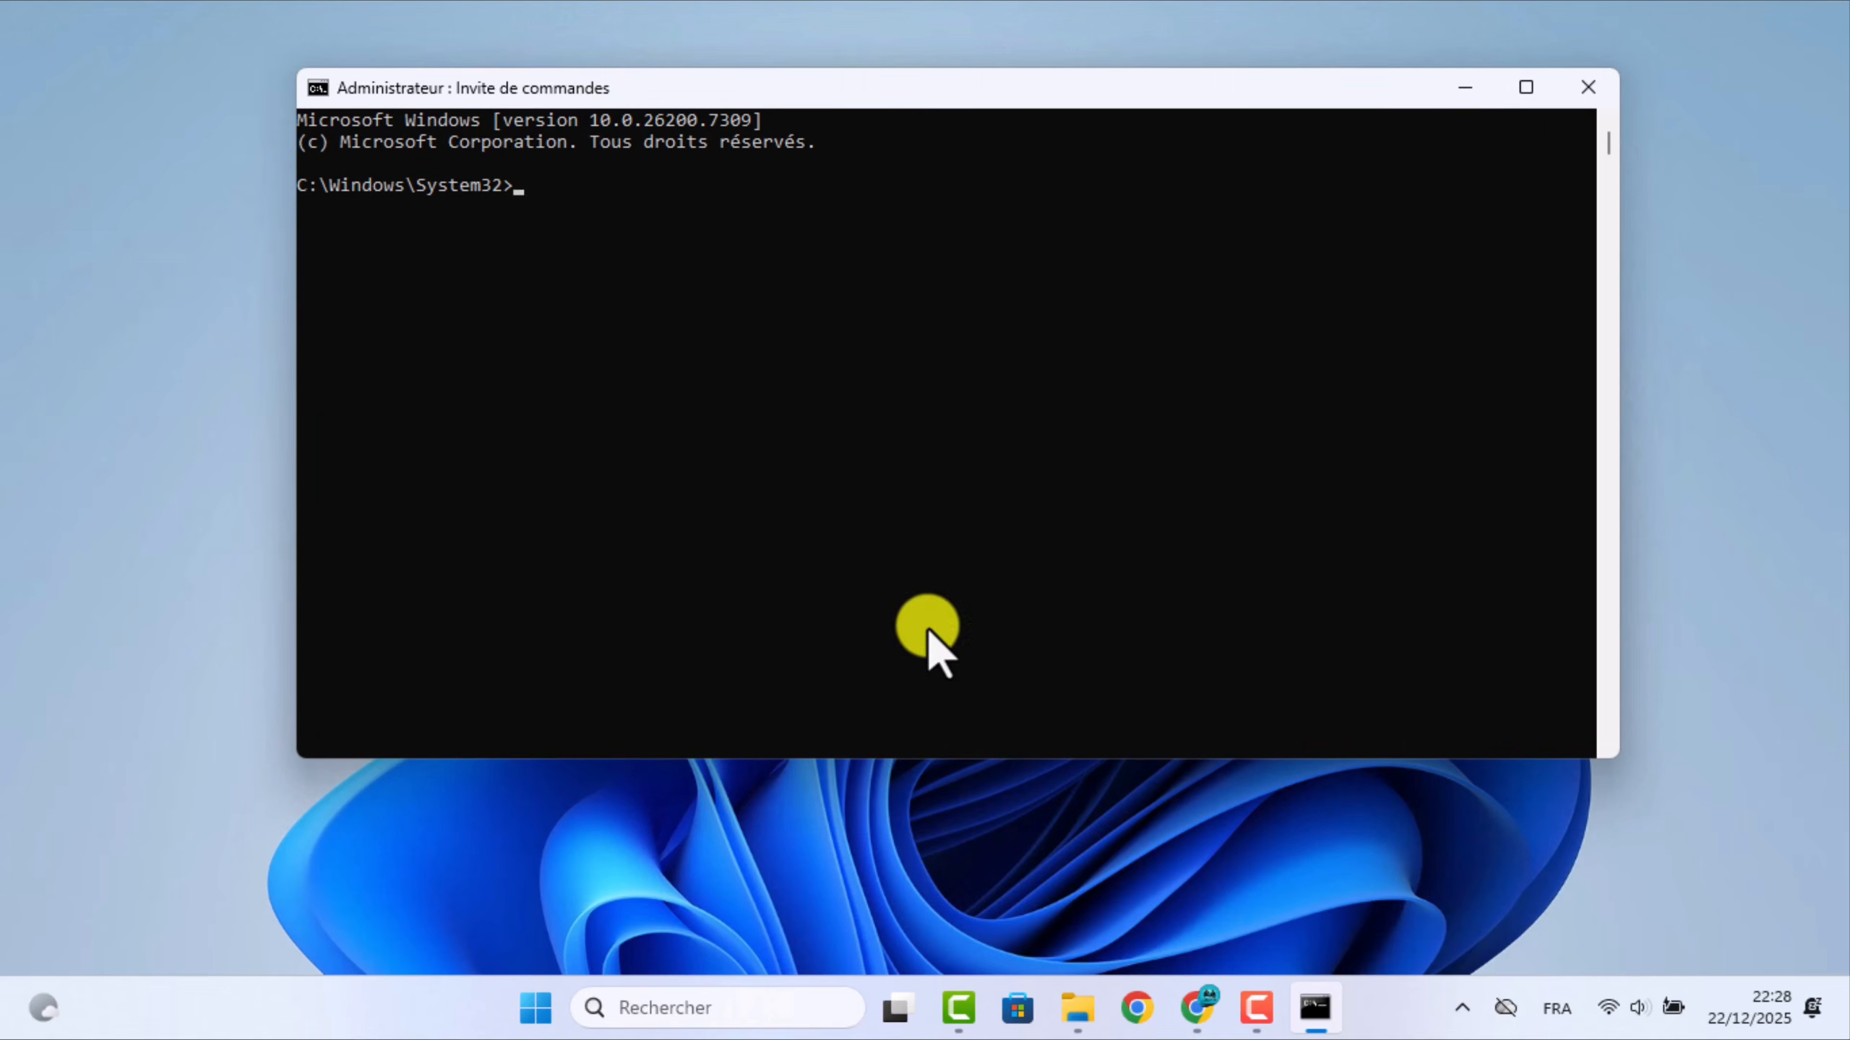
# Switch to File Explorer, copy the path of the Office 2021 folder on Disque local (C:), and close the File Explorer window.
pyautogui.click(1079, 1019)
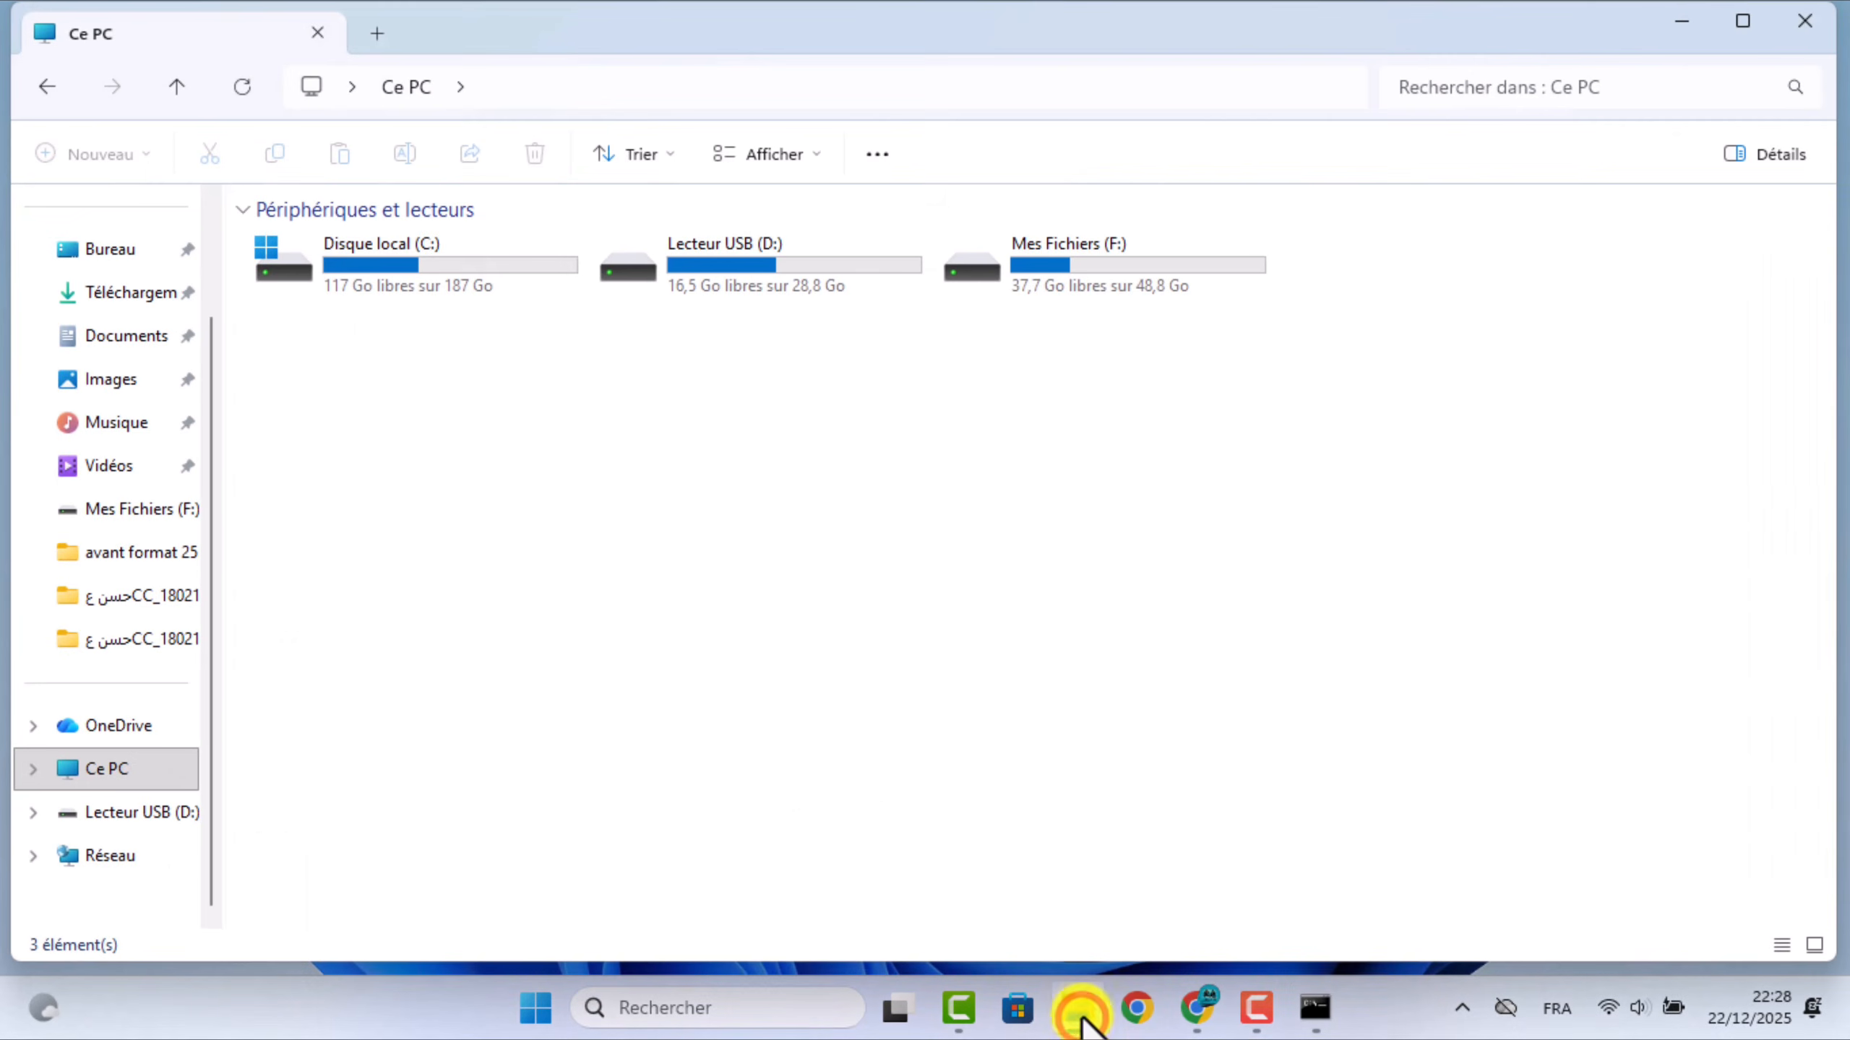
pyautogui.doubleClick(405, 255)
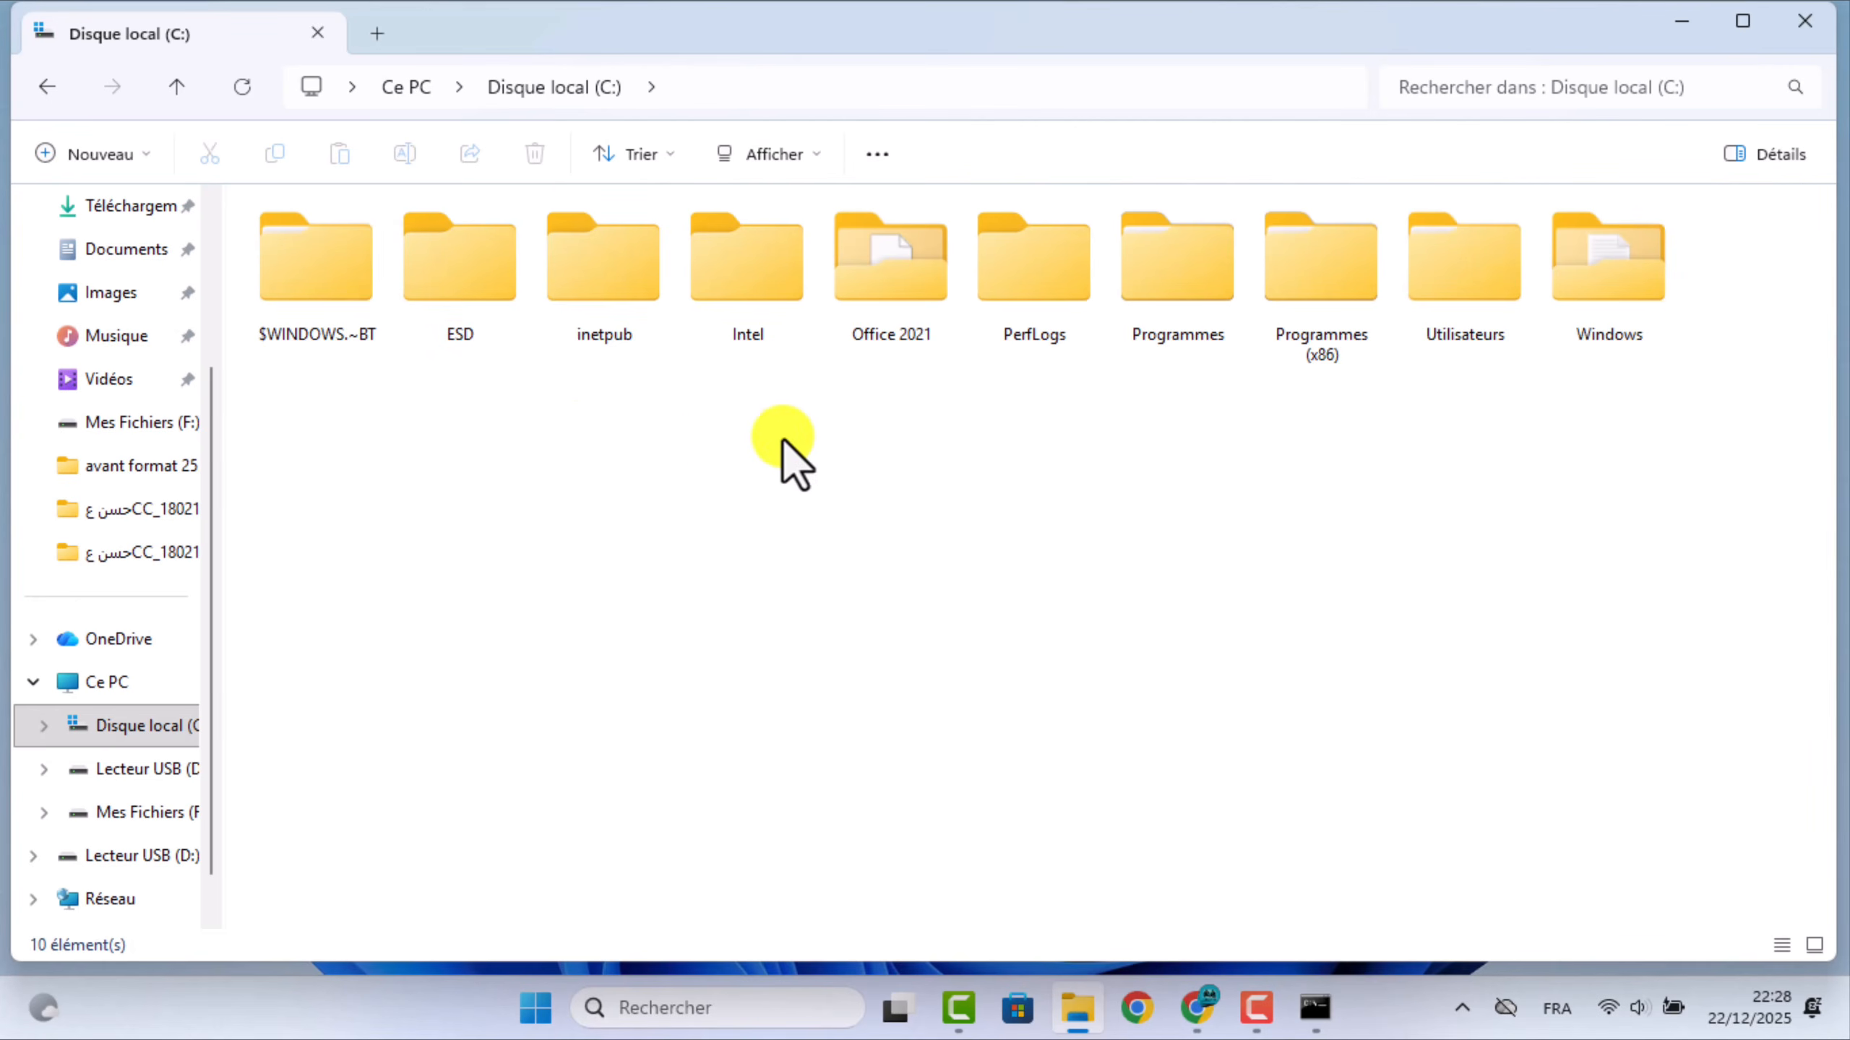
pyautogui.doubleClick(890, 271)
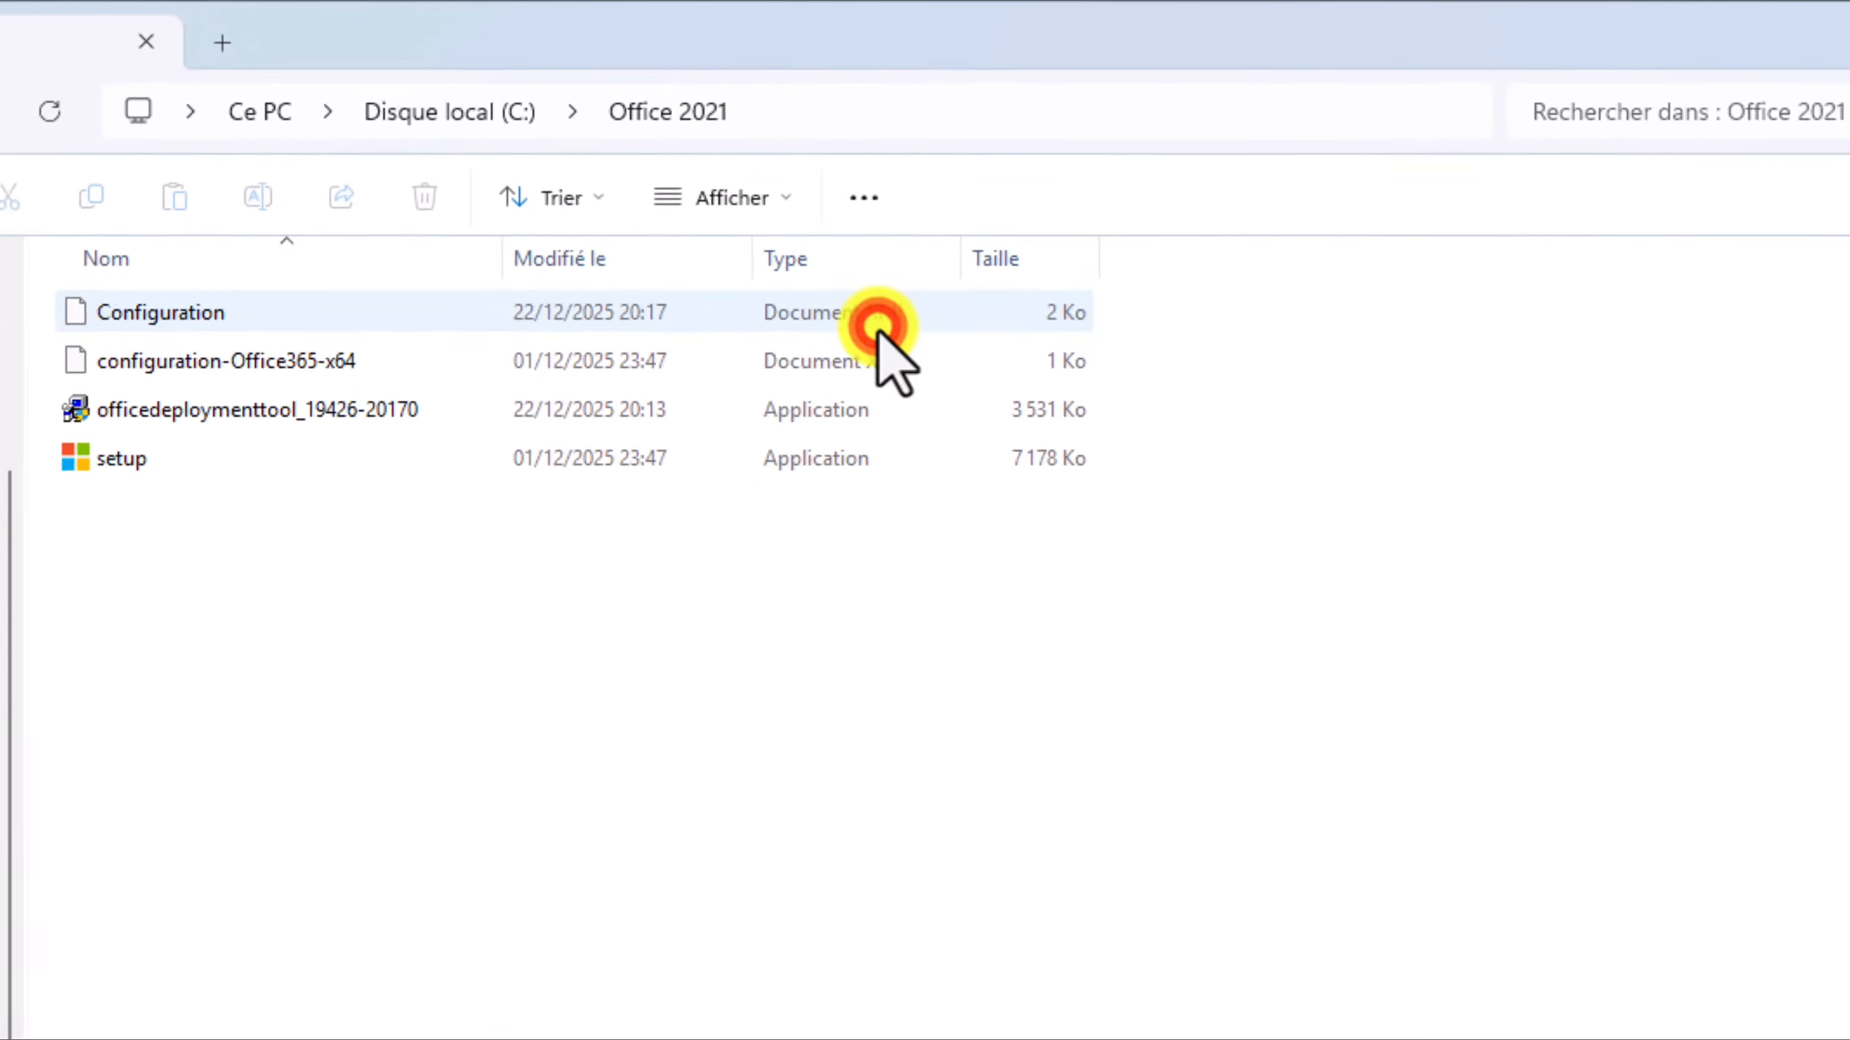
pyautogui.click(823, 116)
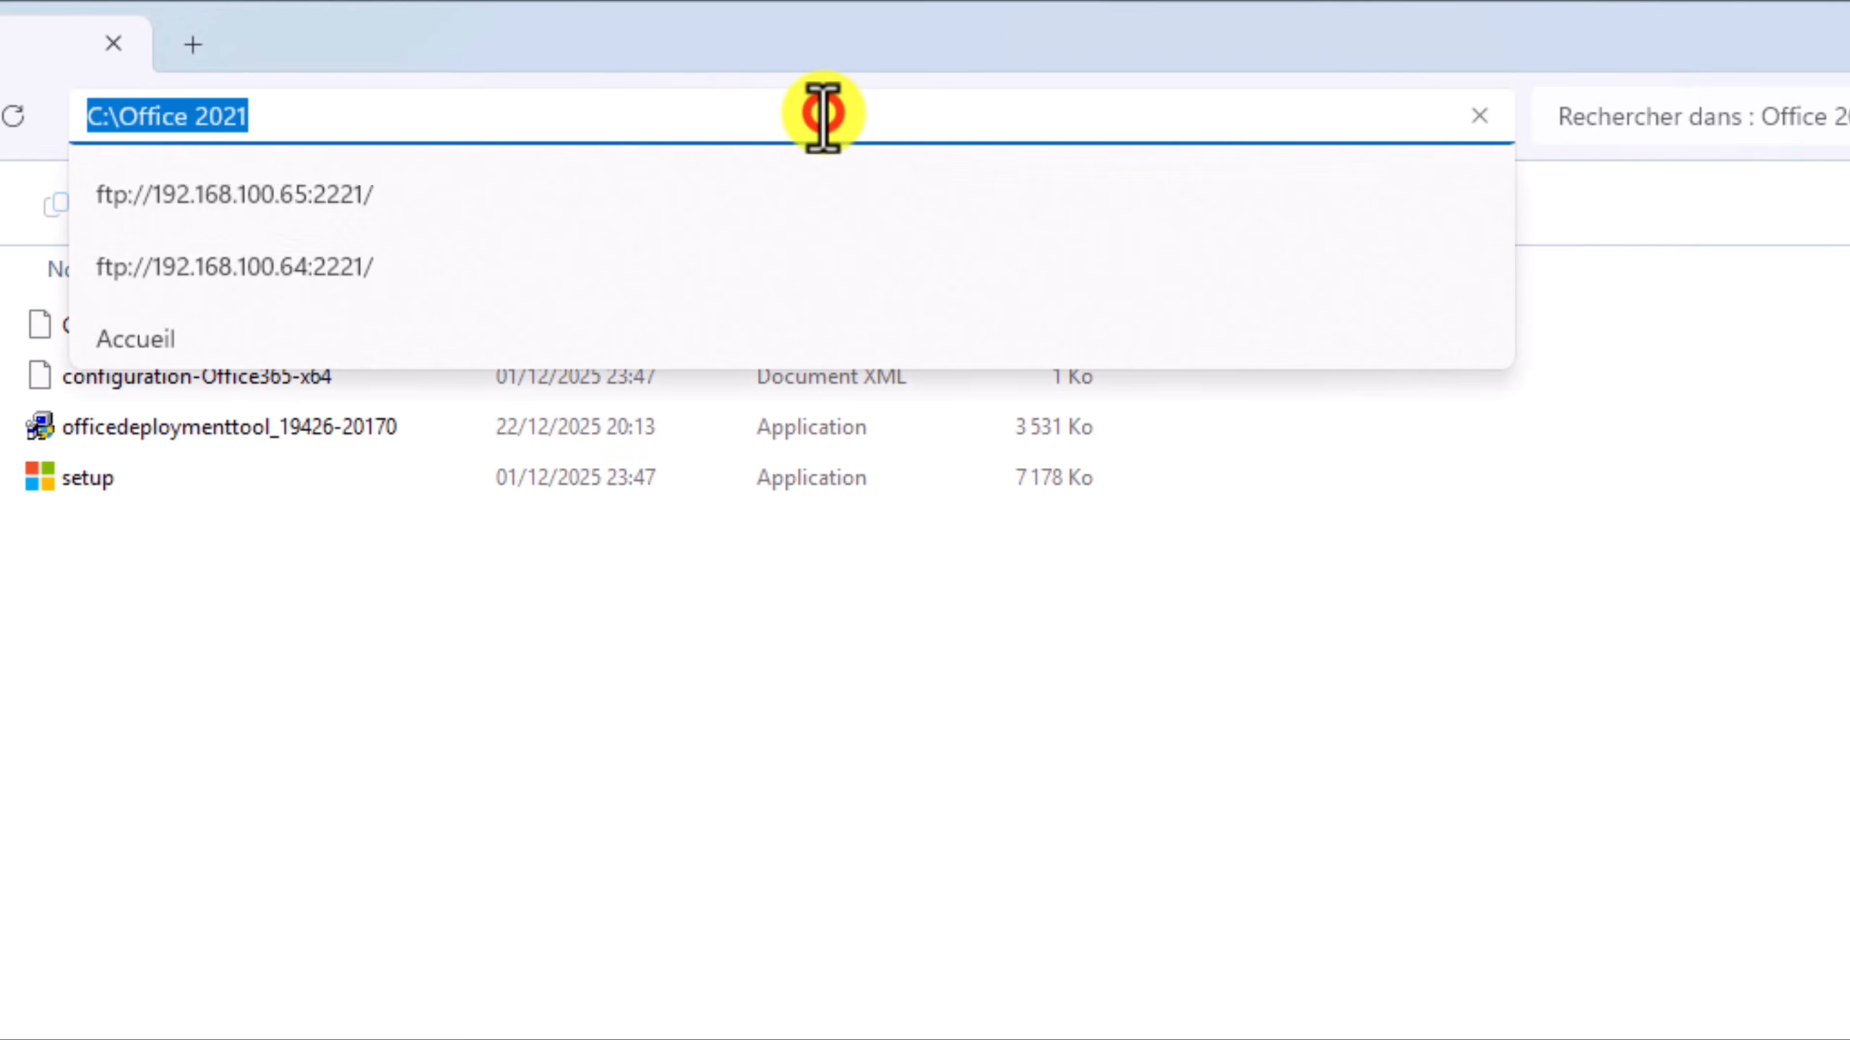
pyautogui.rightClick(167, 118)
pyautogui.click(283, 218)
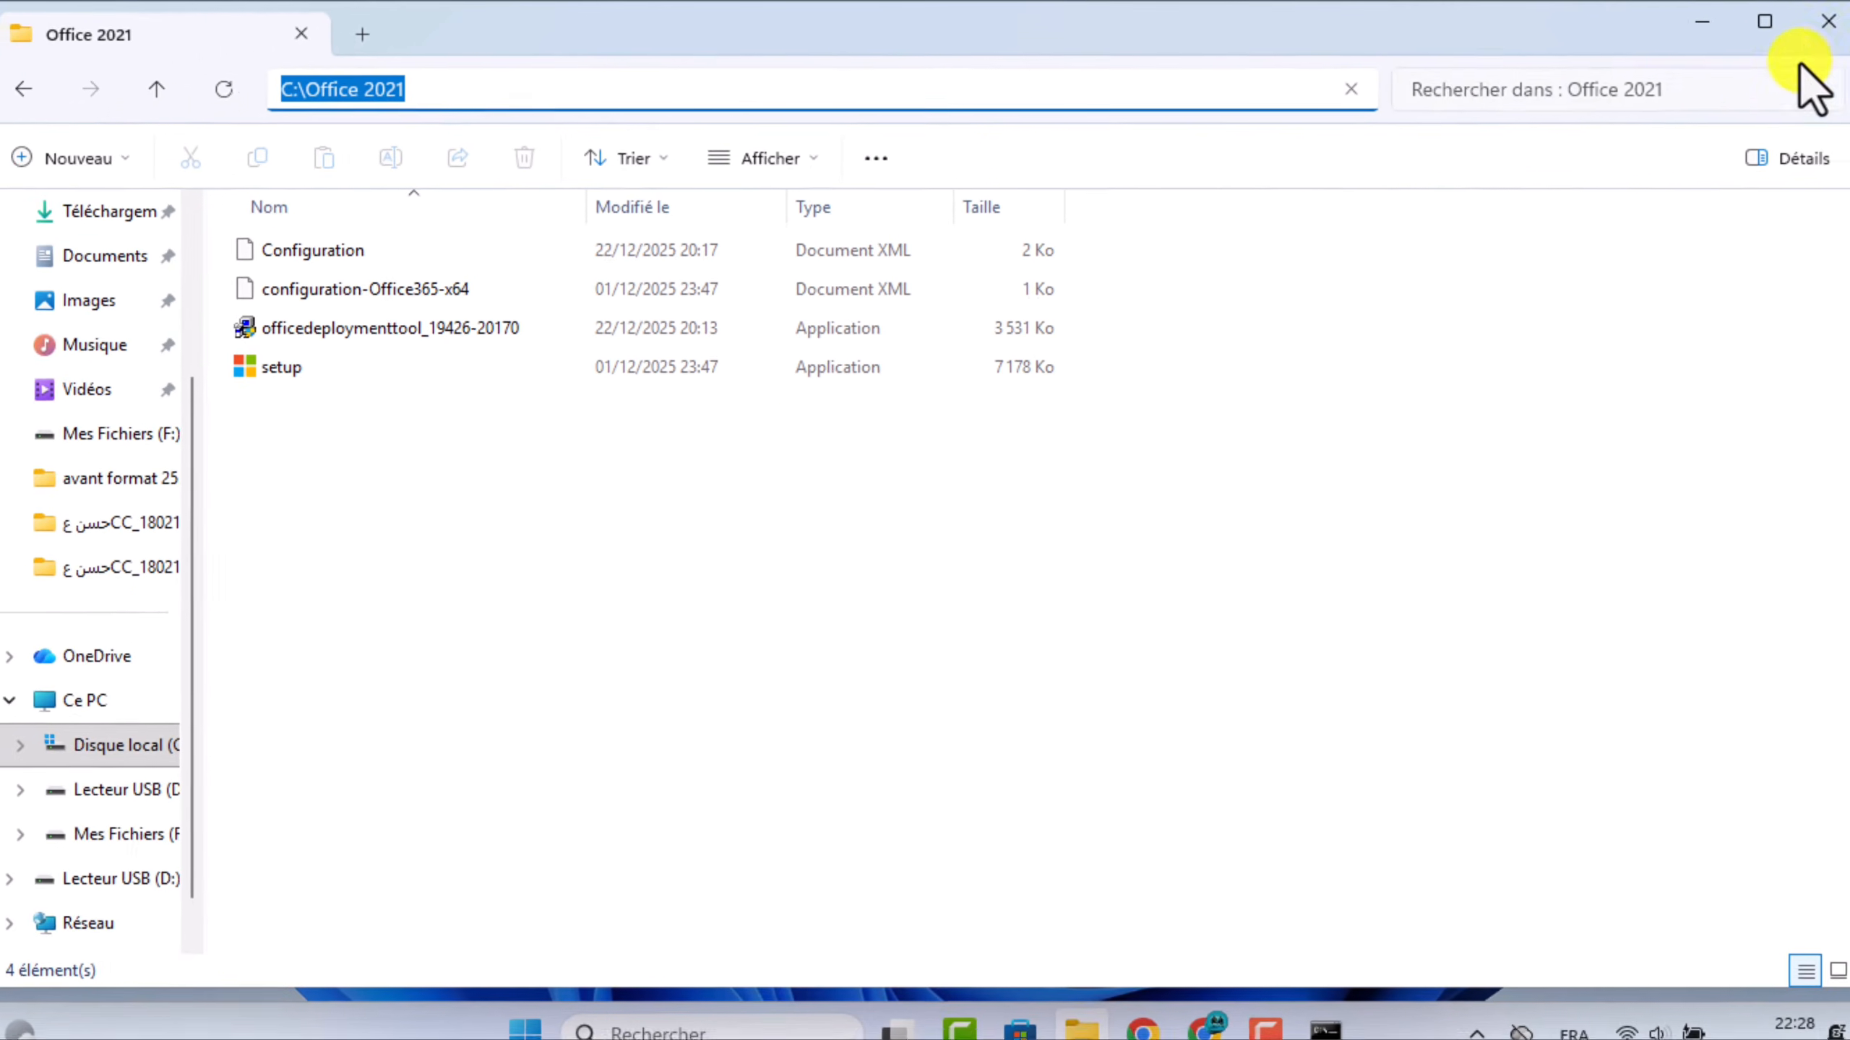
pyautogui.click(1827, 24)
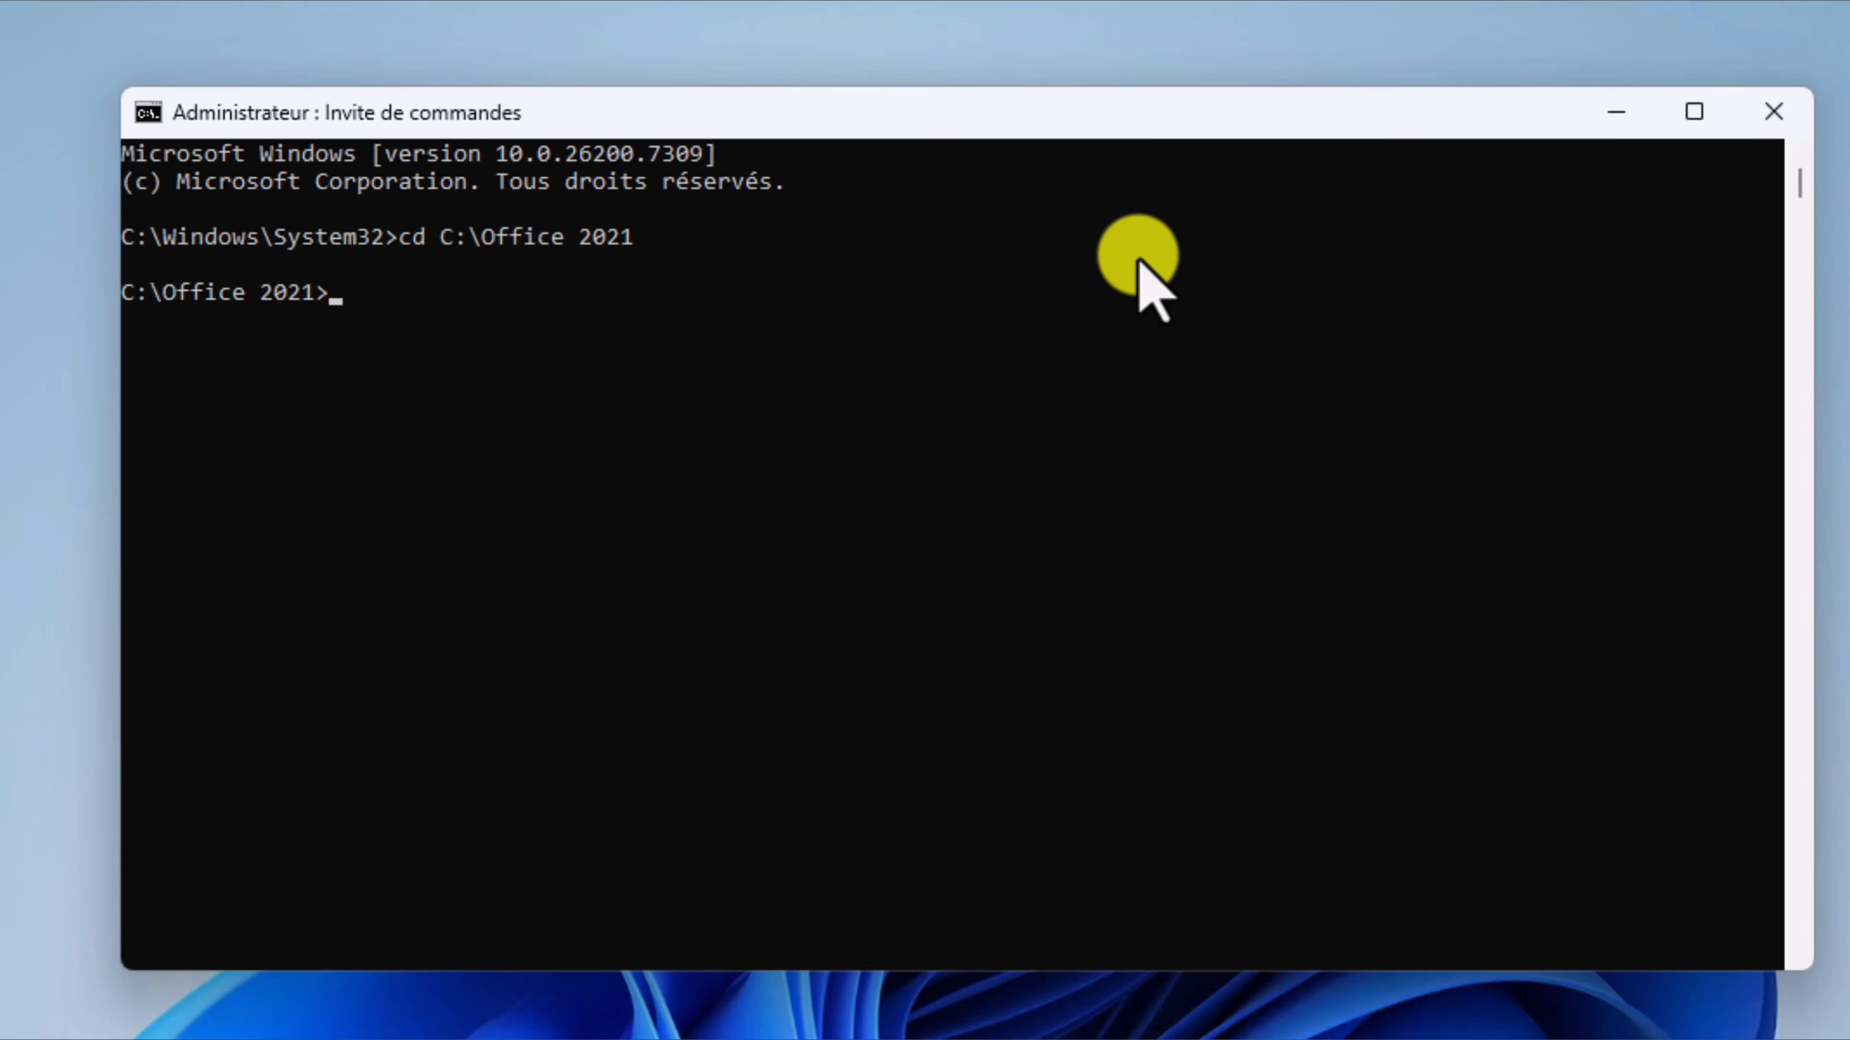
# Run setup.exe /configure configuration.xml from C:\Office 2021, and close the Command Prompt and the finished Office installer.
pyautogui.write('setup.exe /configure configuration.xml')
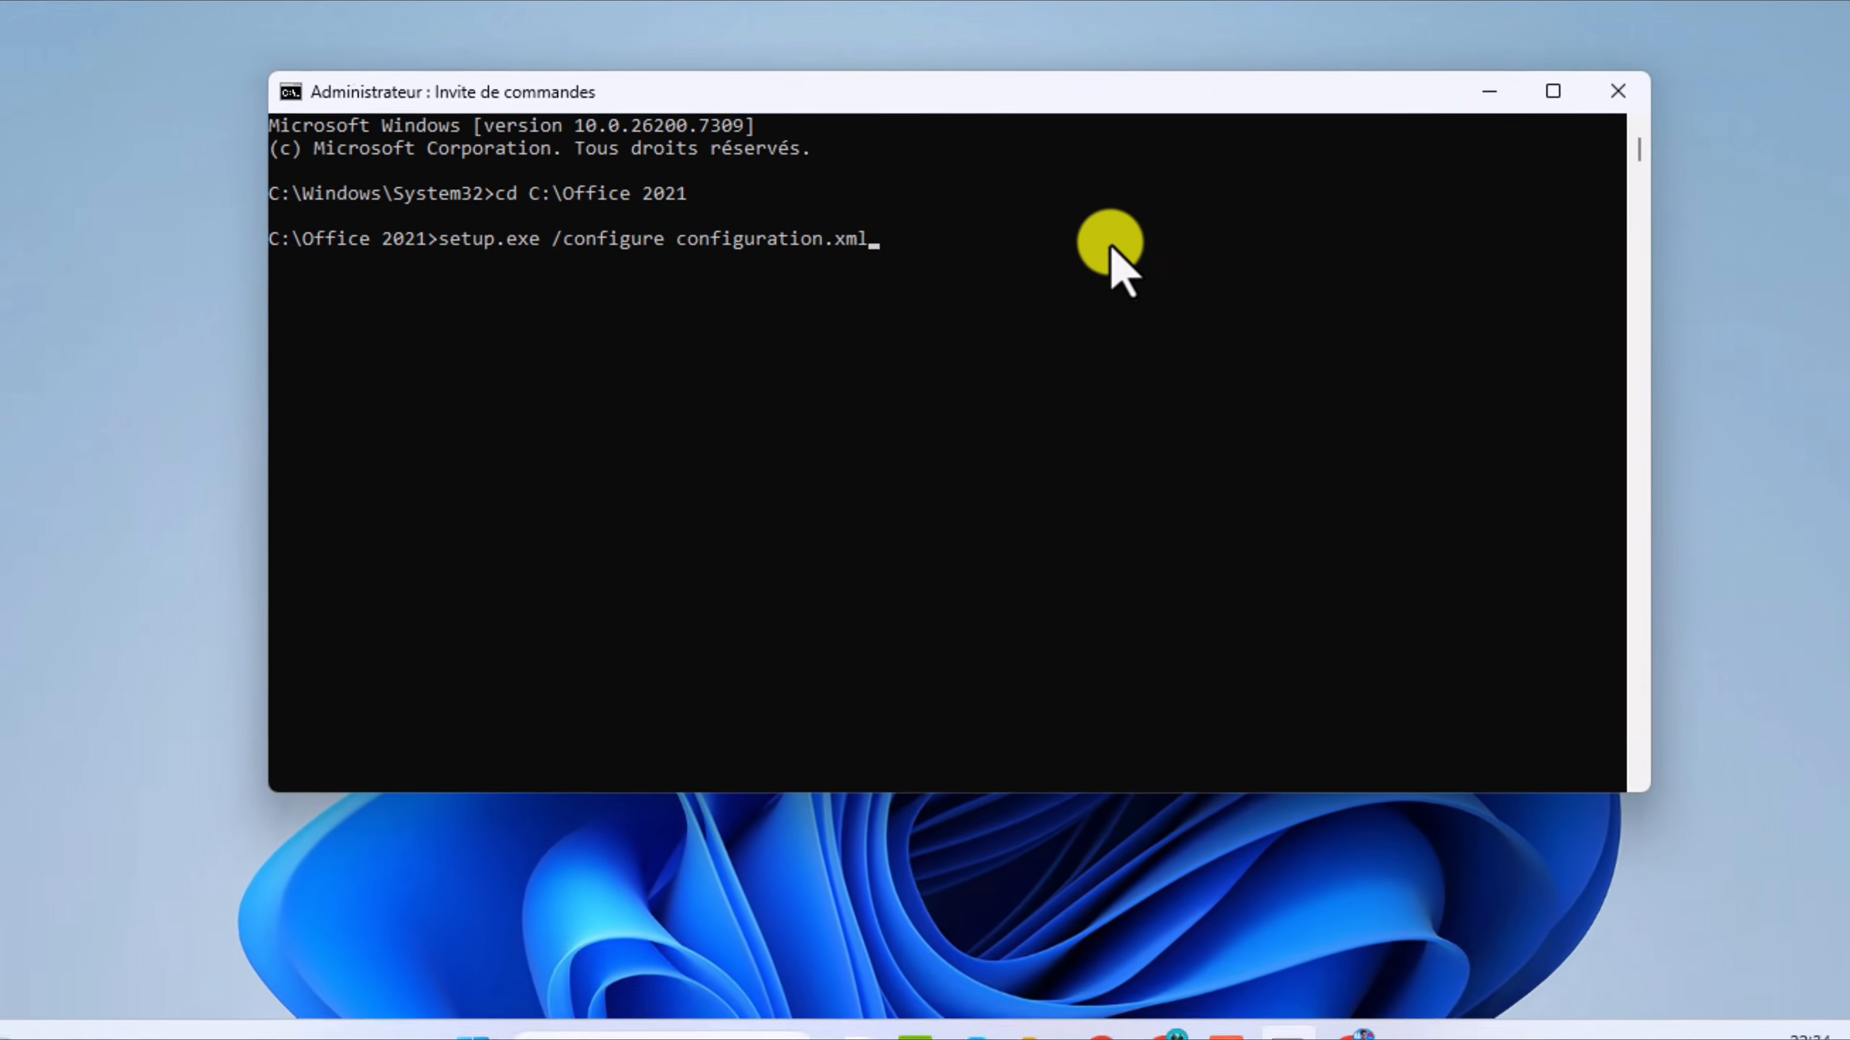
pyautogui.press('Return')
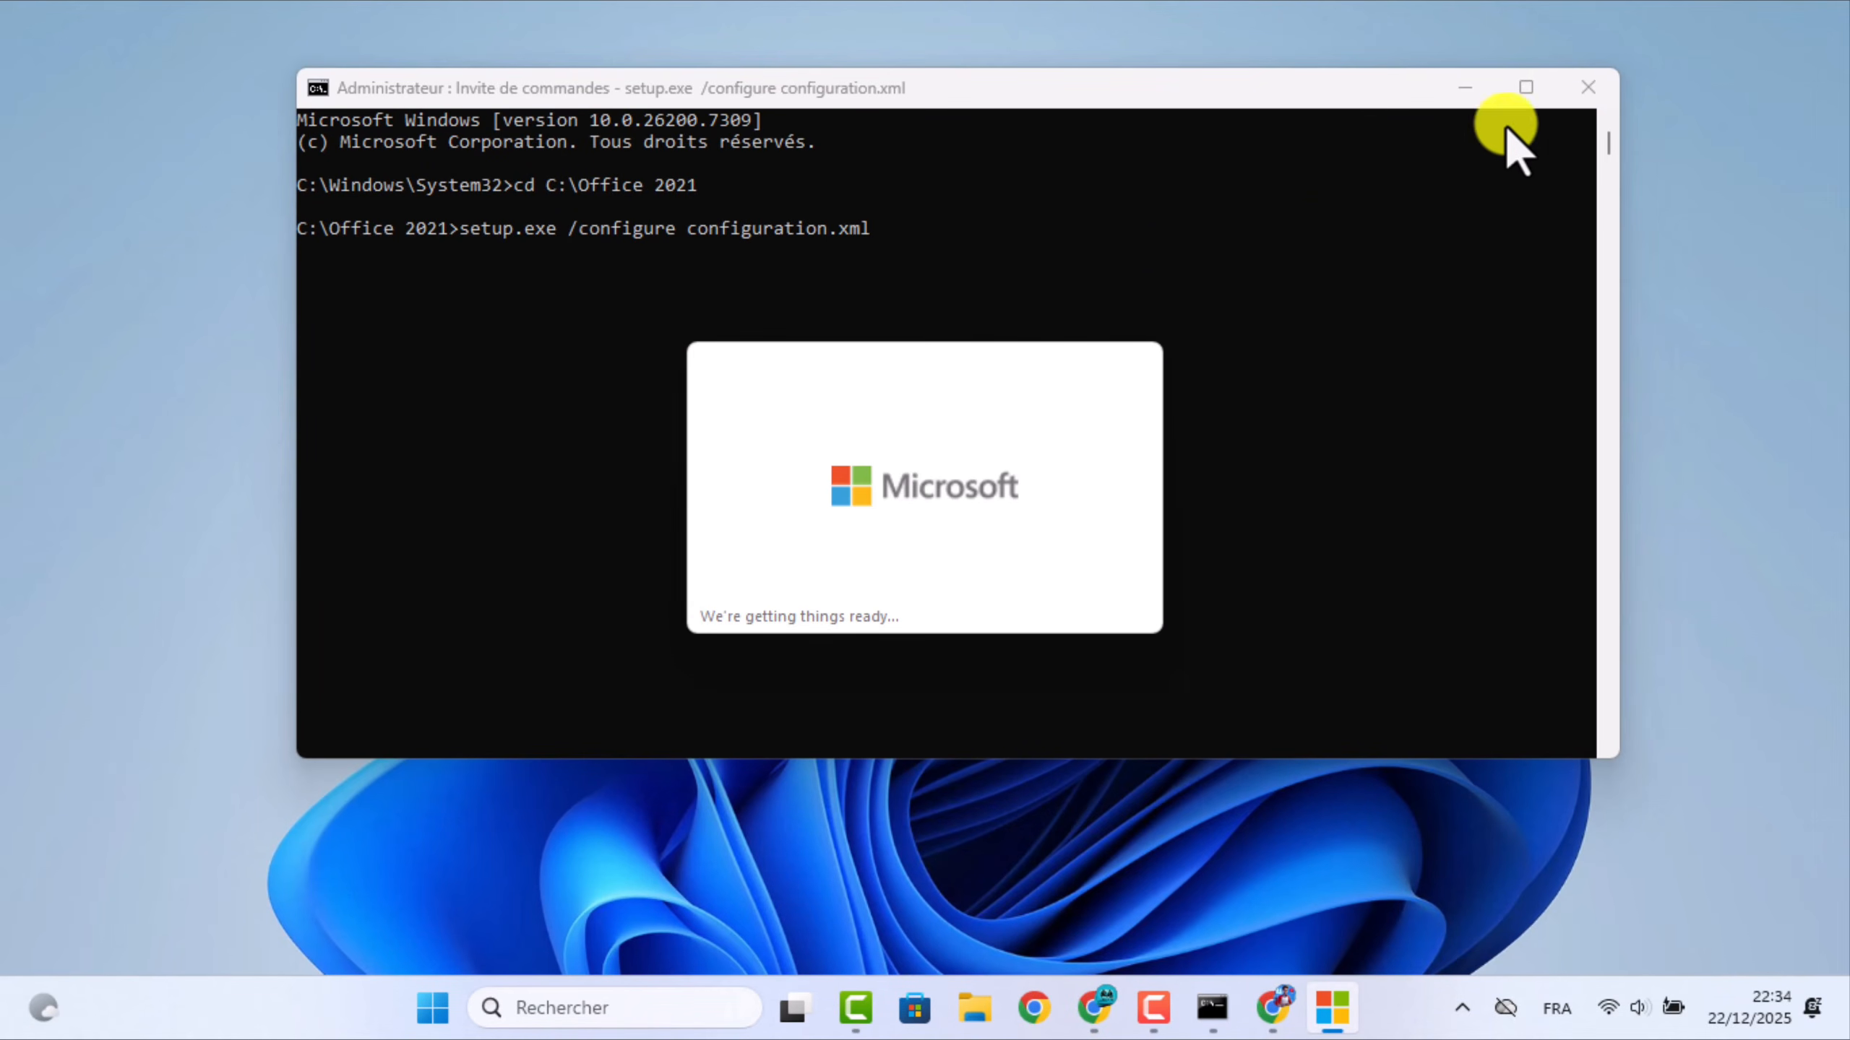
pyautogui.click(1580, 86)
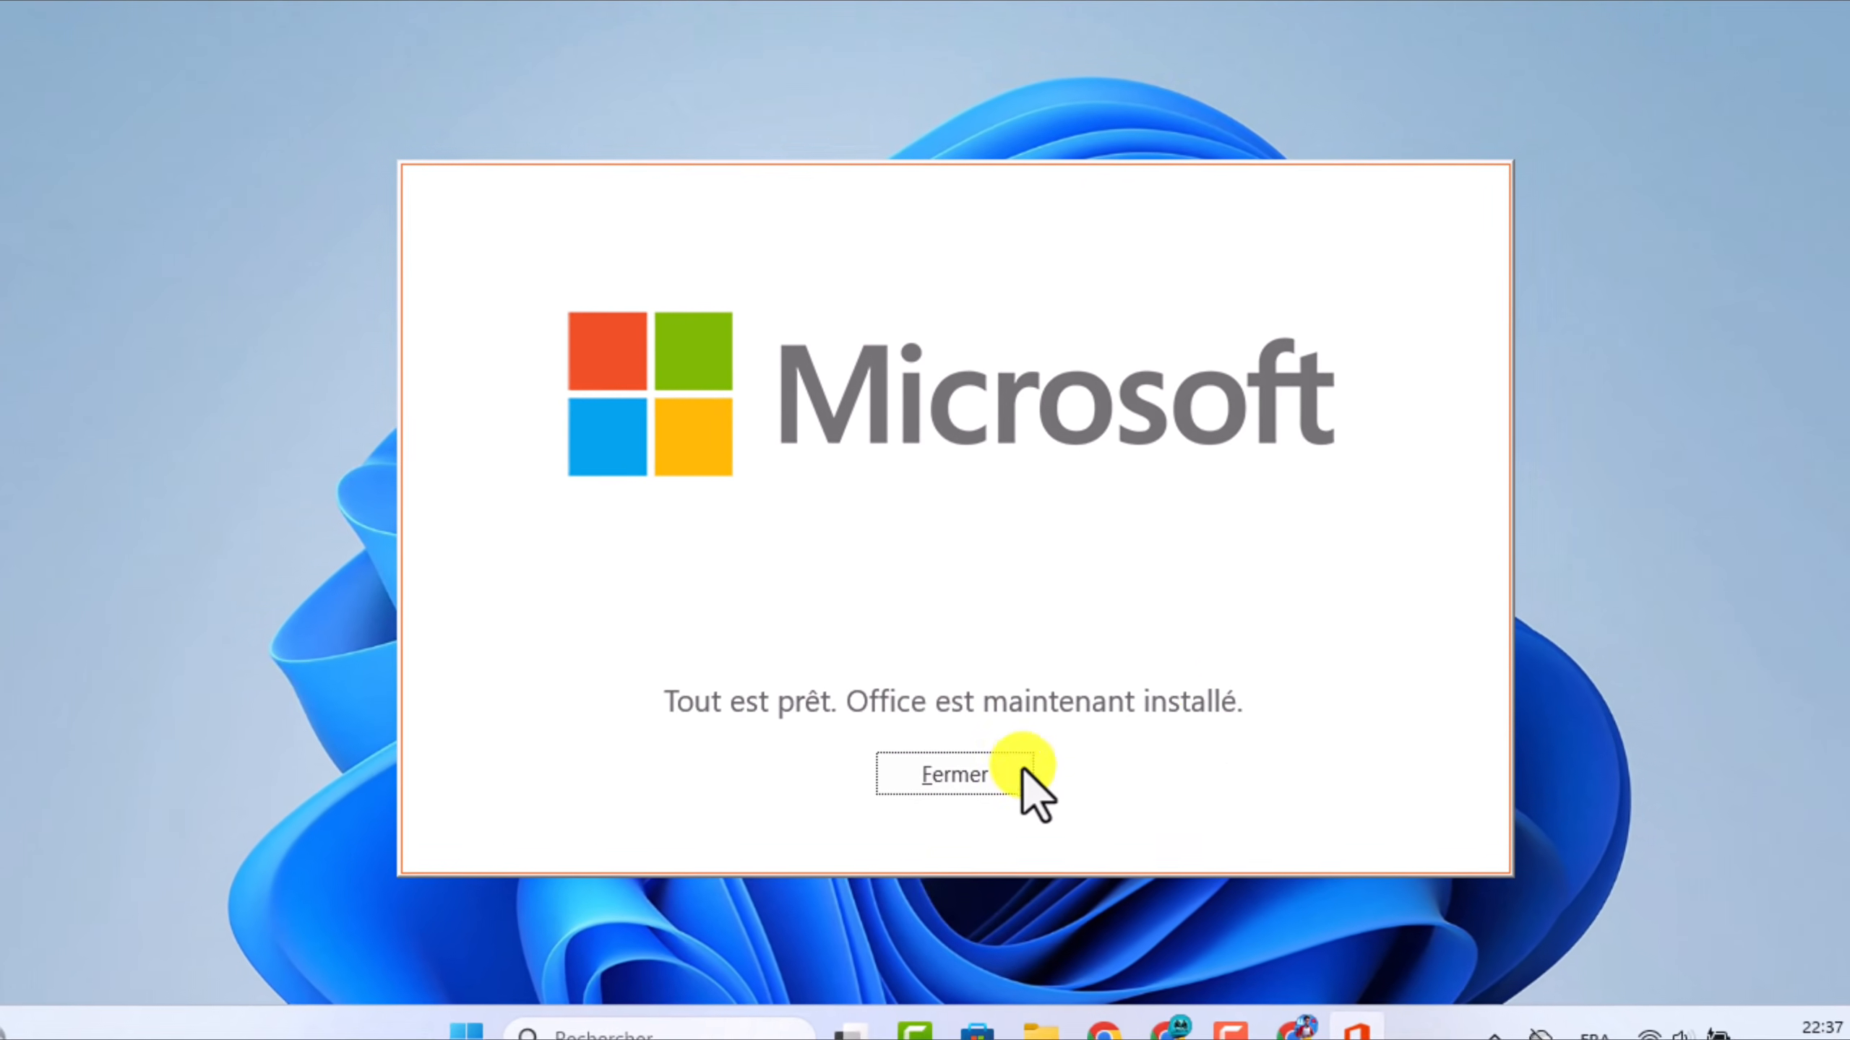
pyautogui.click(946, 773)
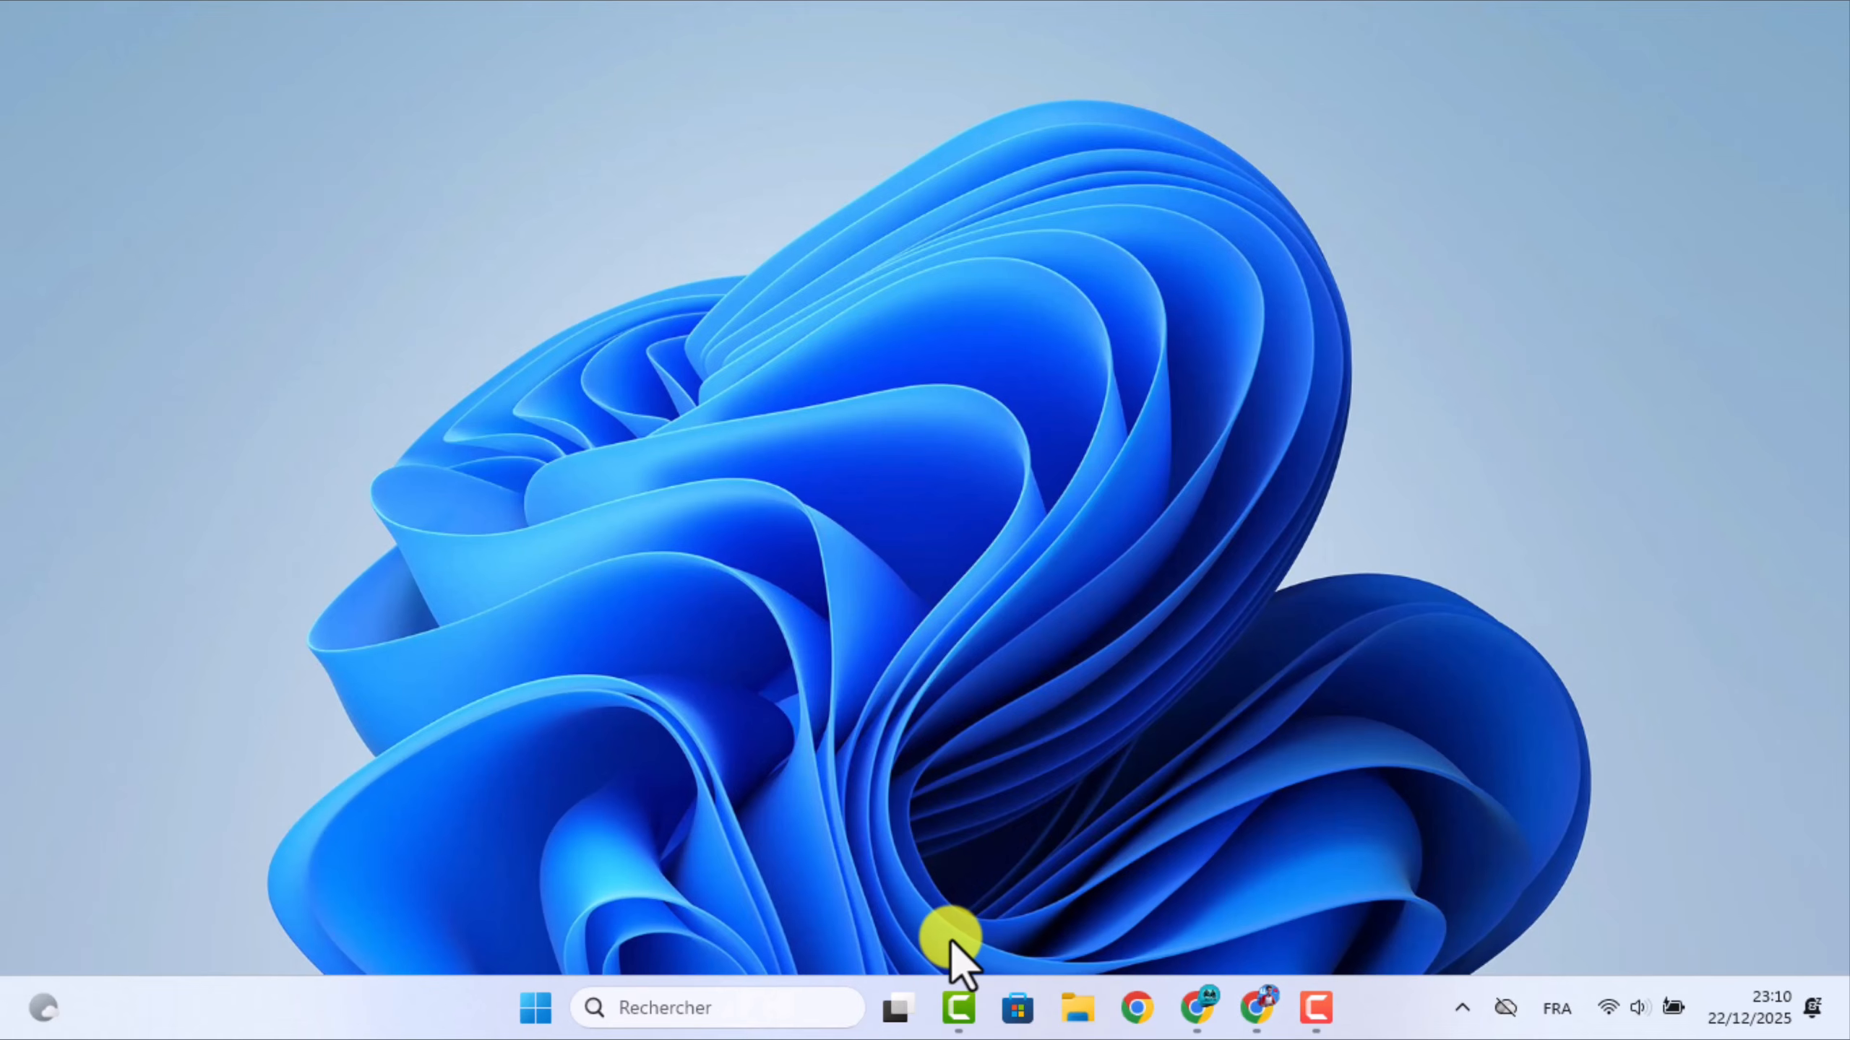
# Find and open Word, and create a blank document.
pyautogui.click(537, 1009)
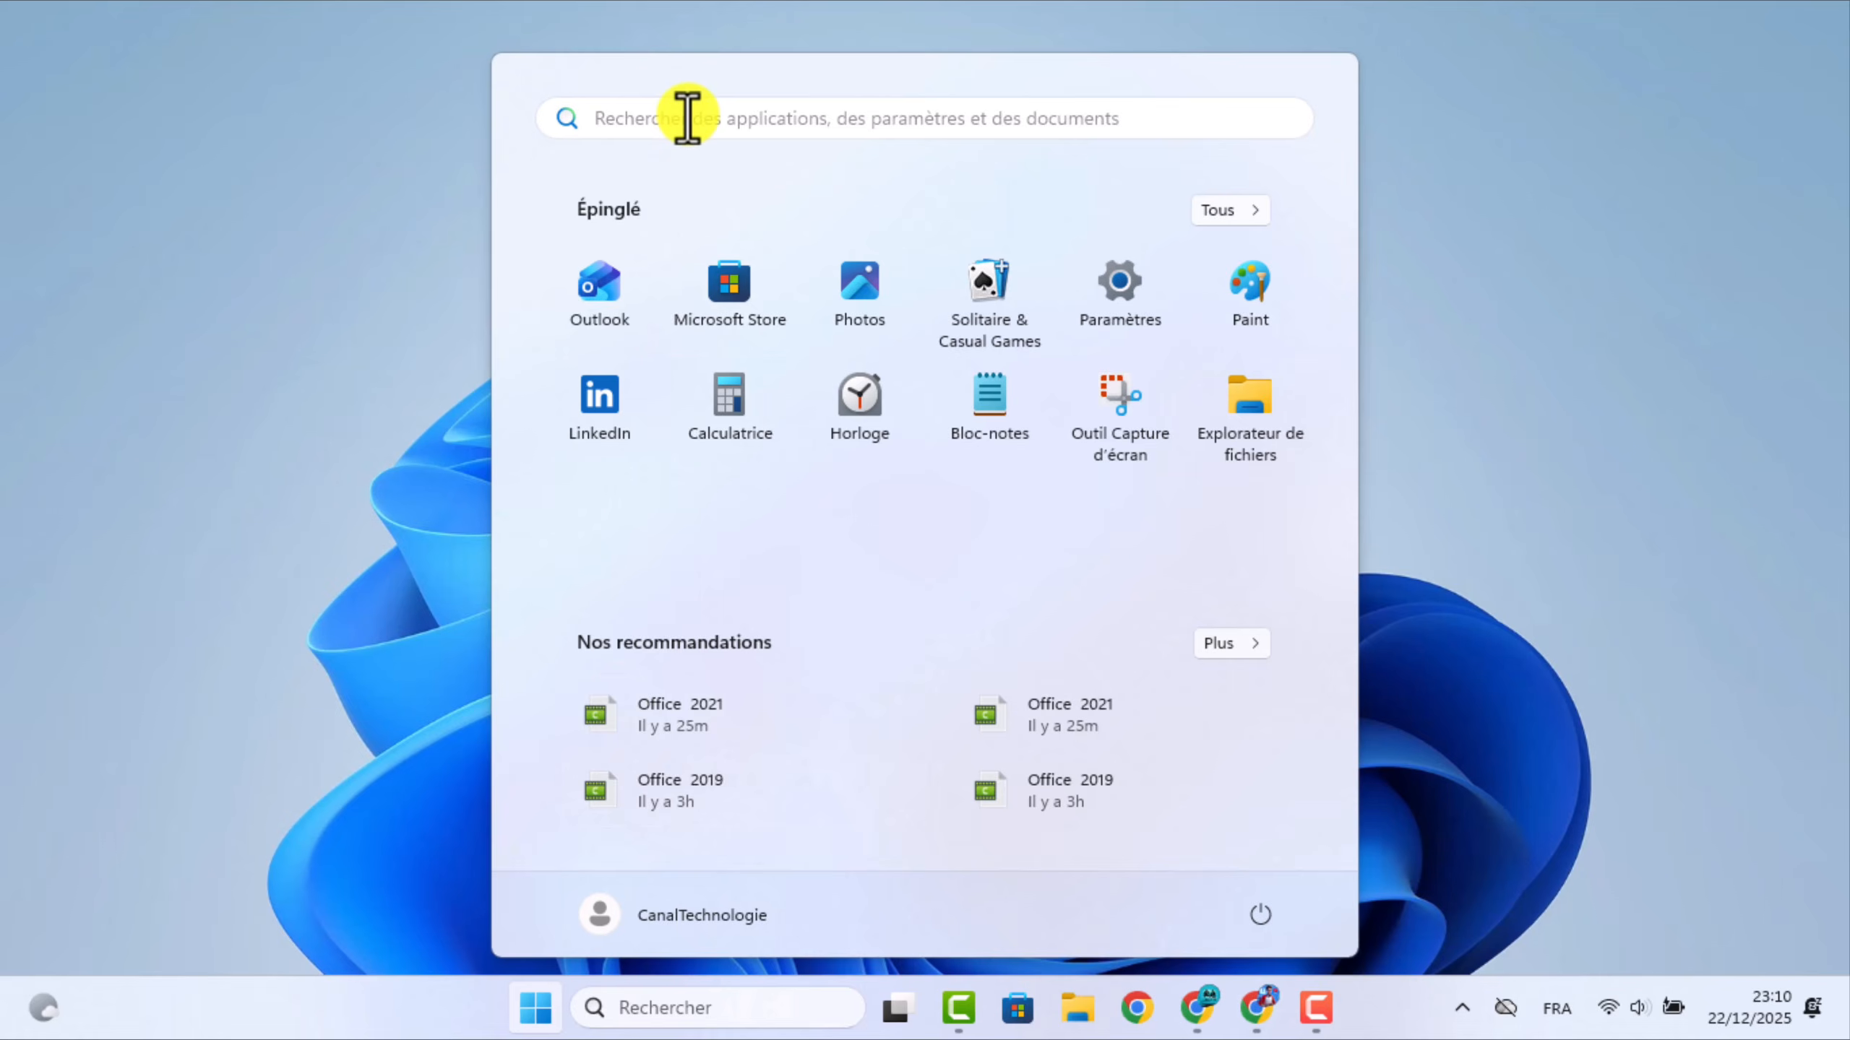
pyautogui.write('word')
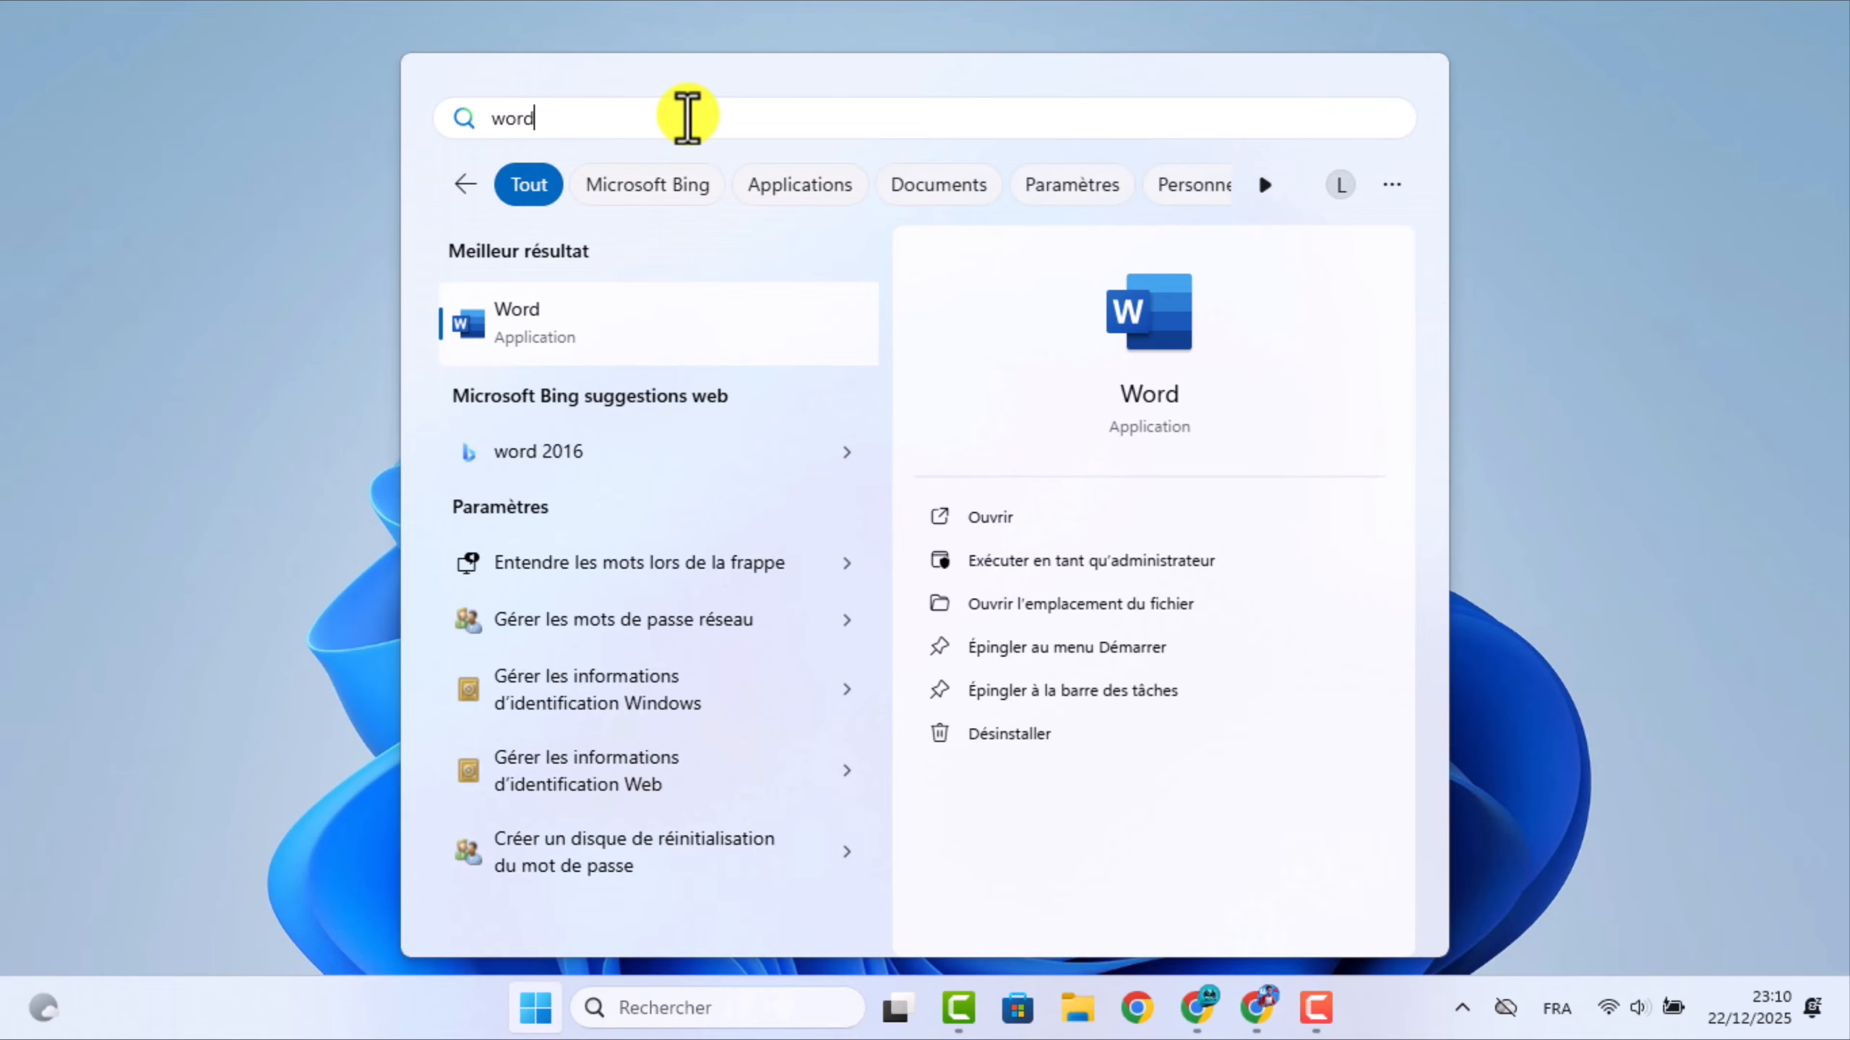
pyautogui.click(995, 522)
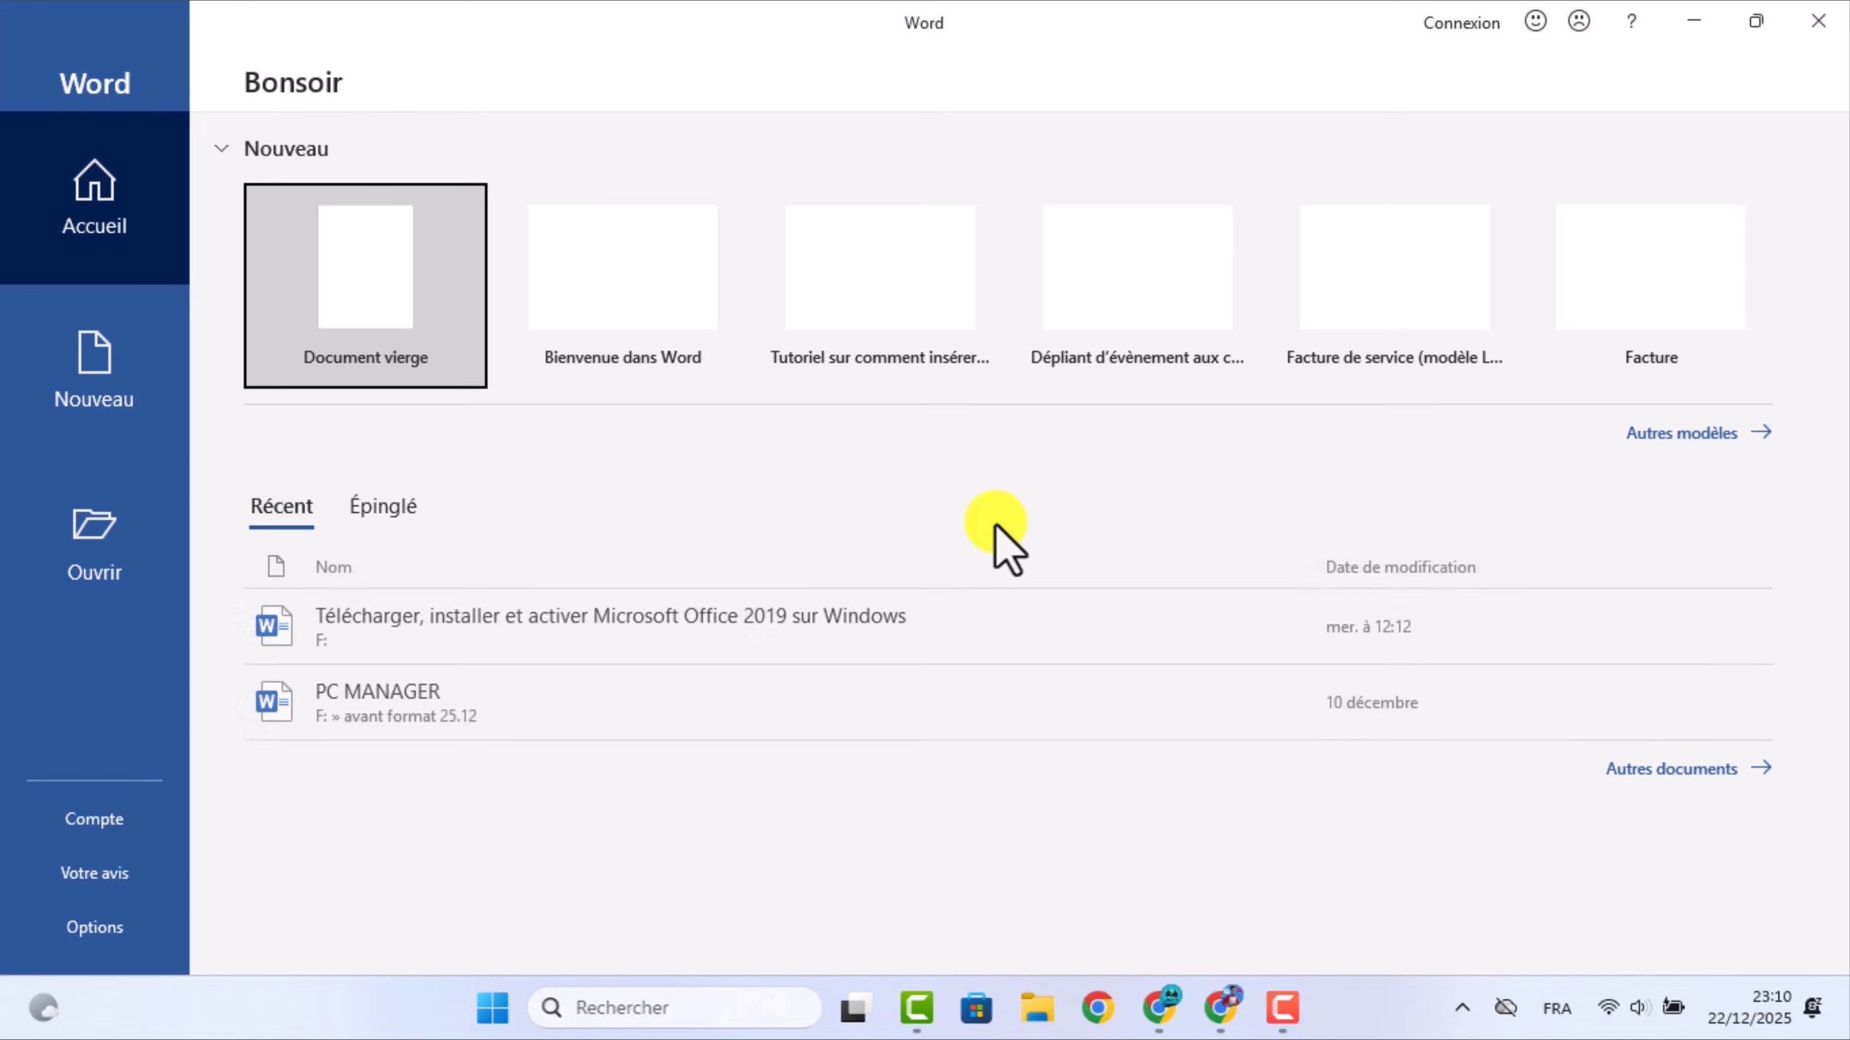
pyautogui.click(377, 294)
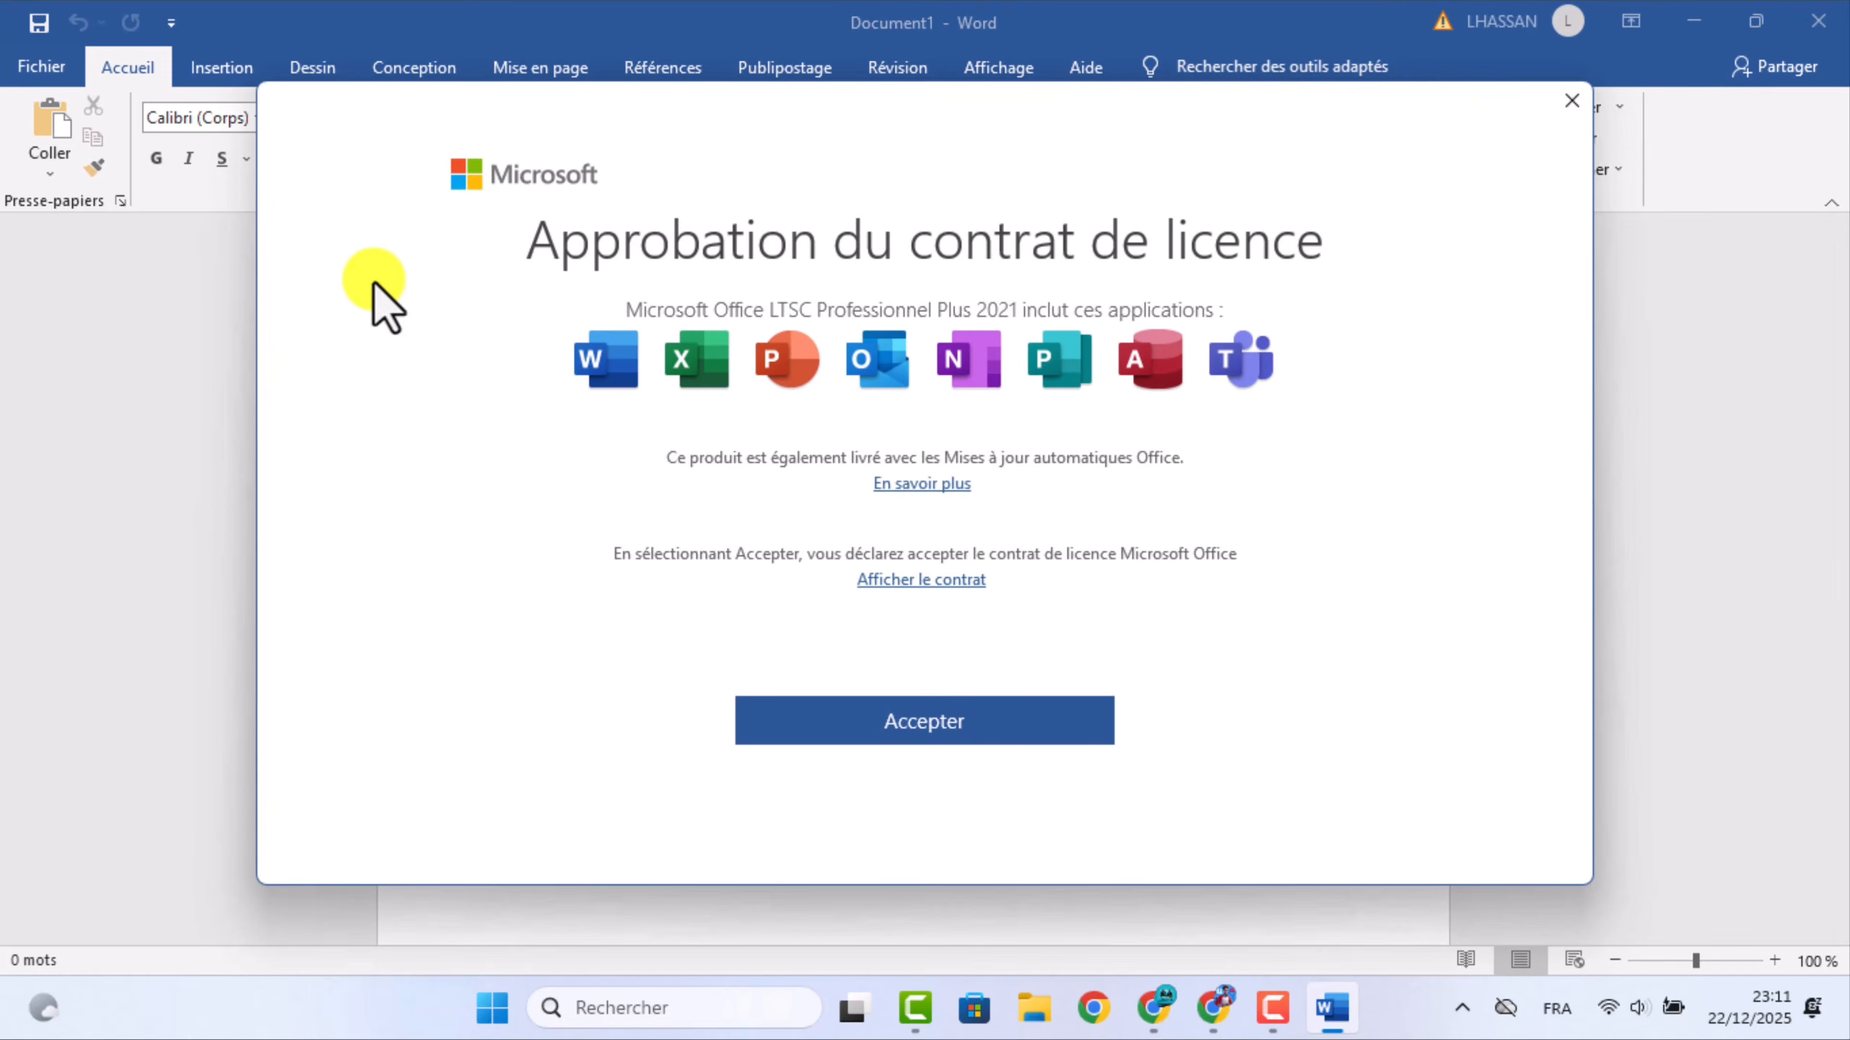
# Accept the Microsoft Office licence agreement, dismiss the privacy notice, and close Word.
pyautogui.click(922, 718)
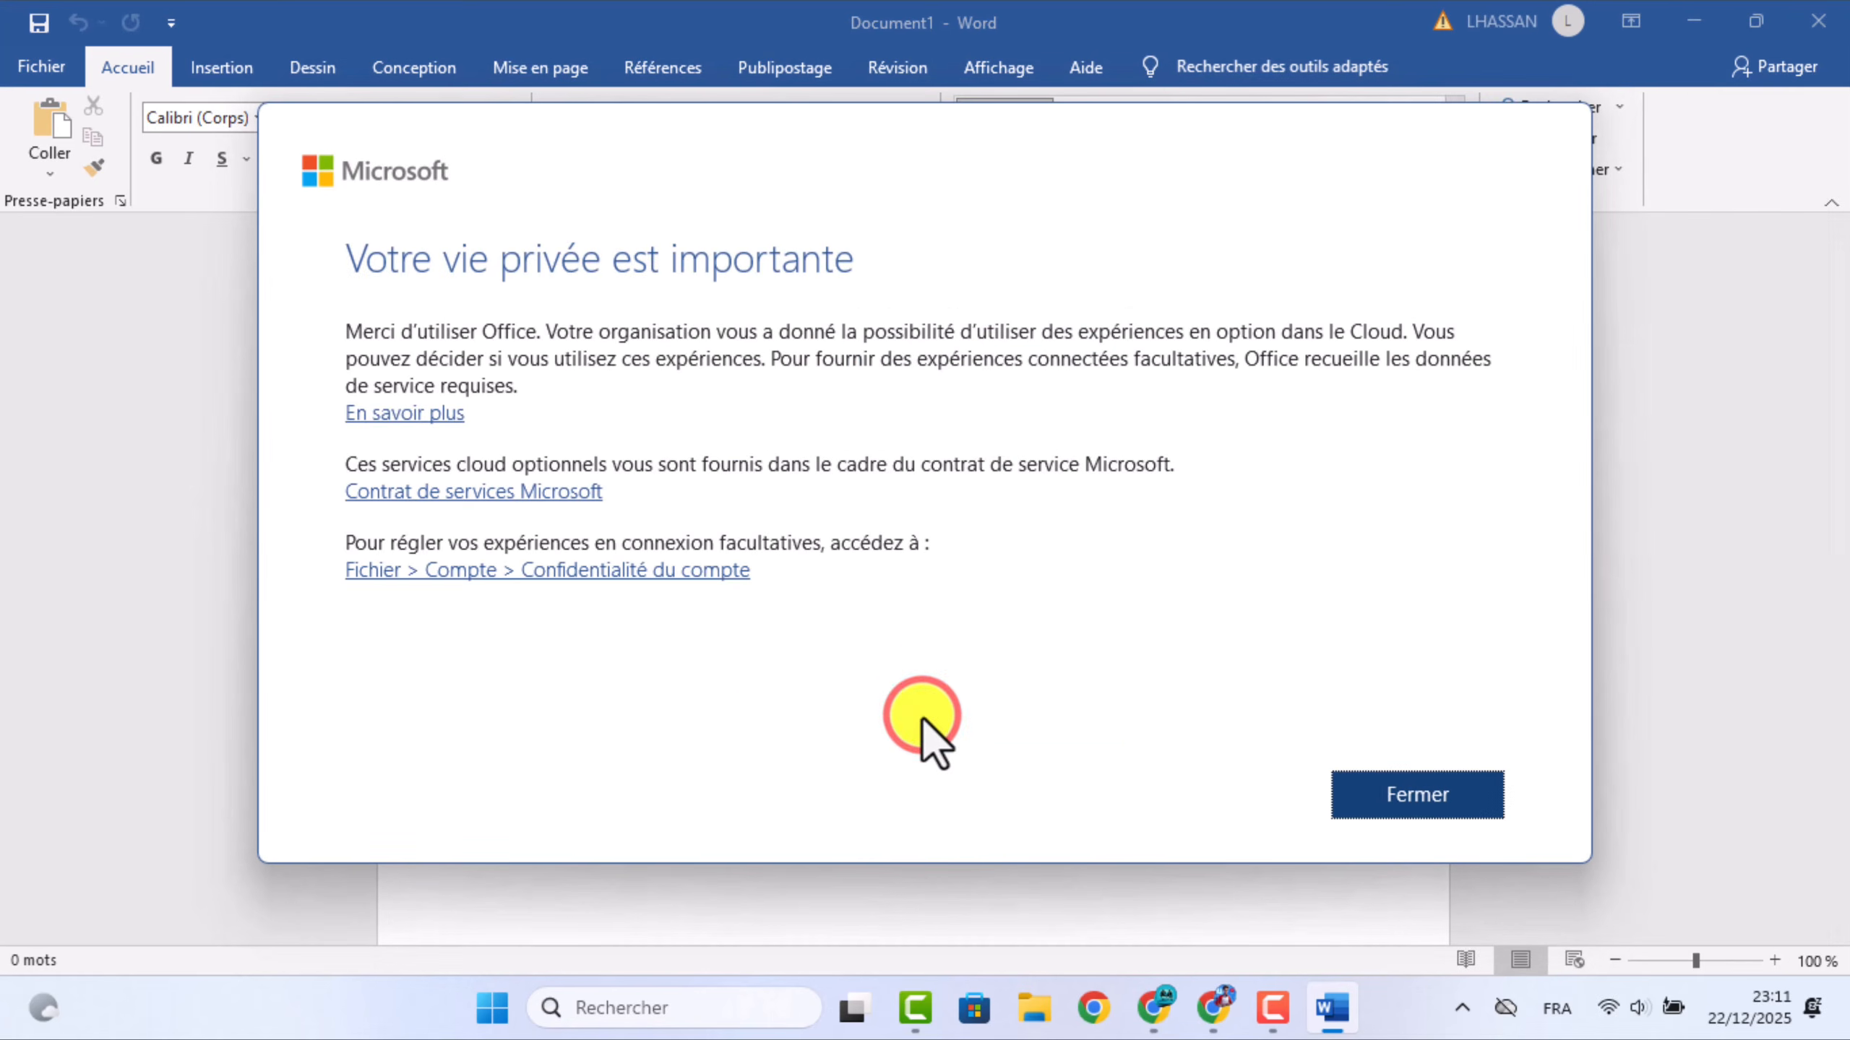
pyautogui.click(1418, 795)
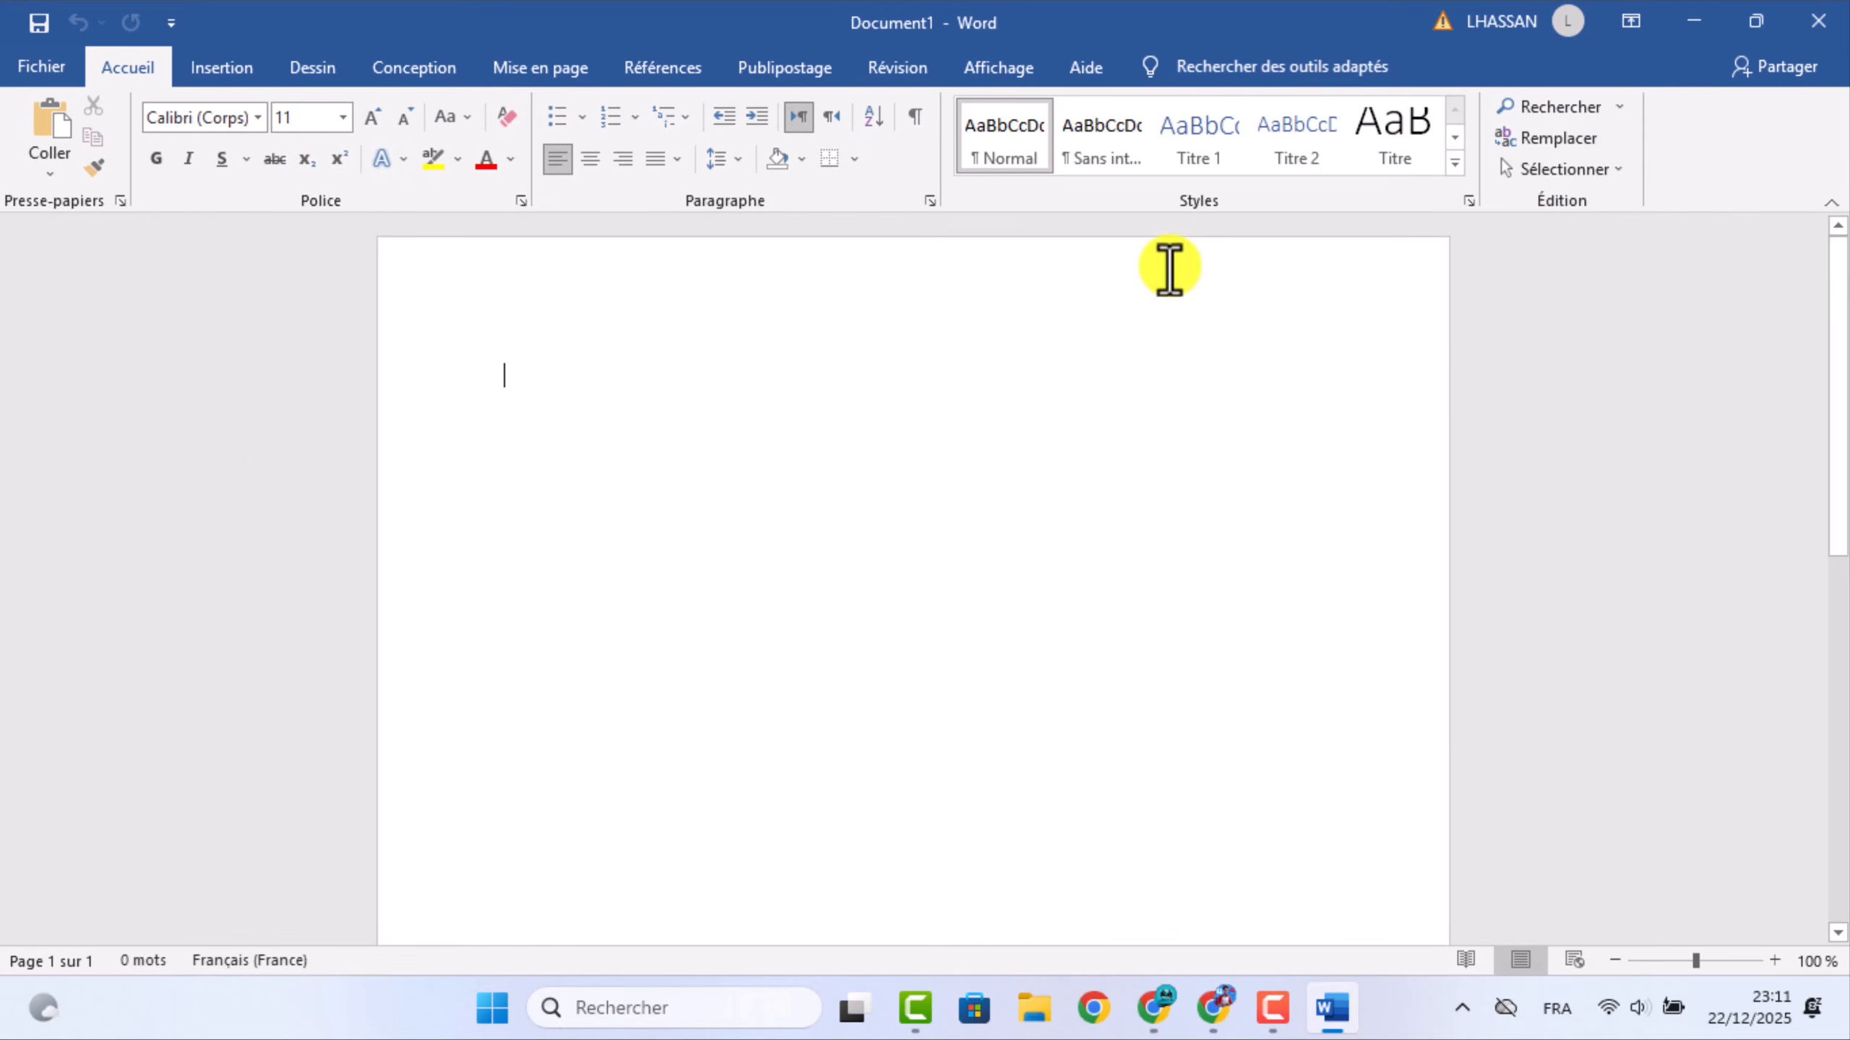
pyautogui.click(1819, 22)
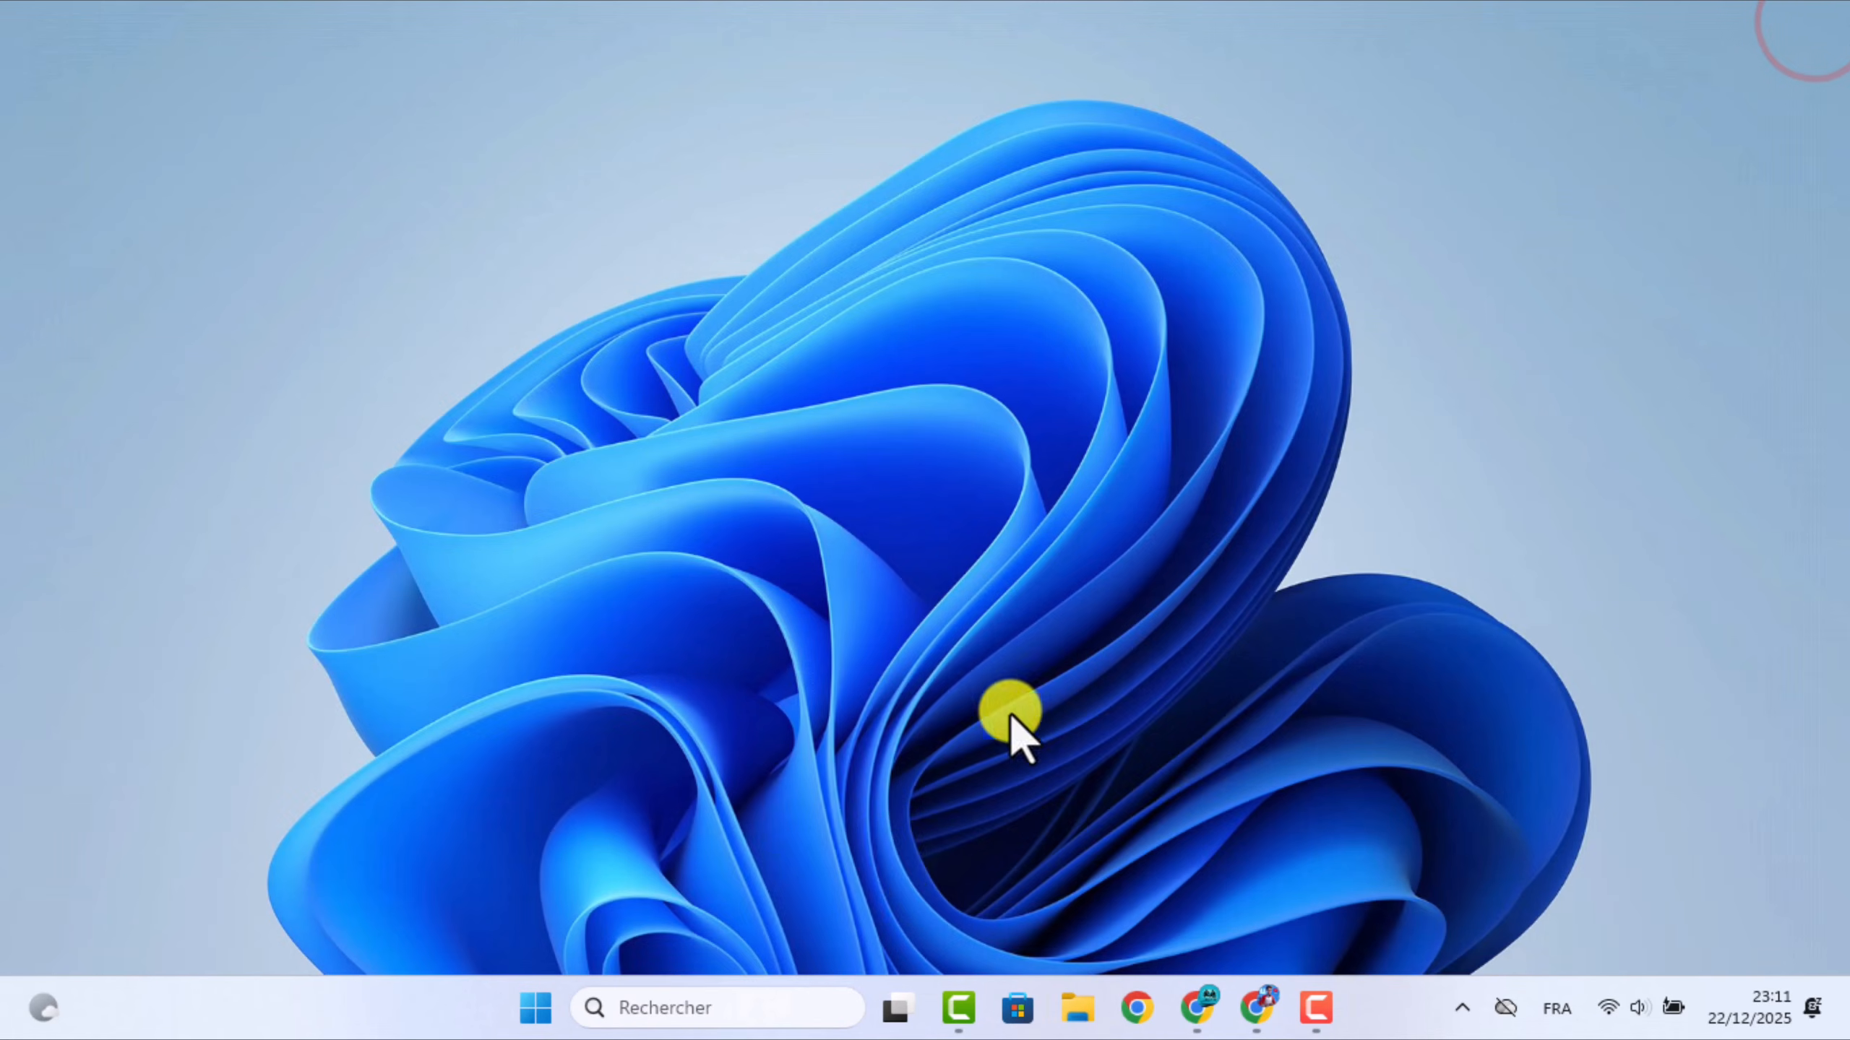
# Check the Excel installation by opening the application, creating a blank workbook, and closing it.
pyautogui.click(537, 1009)
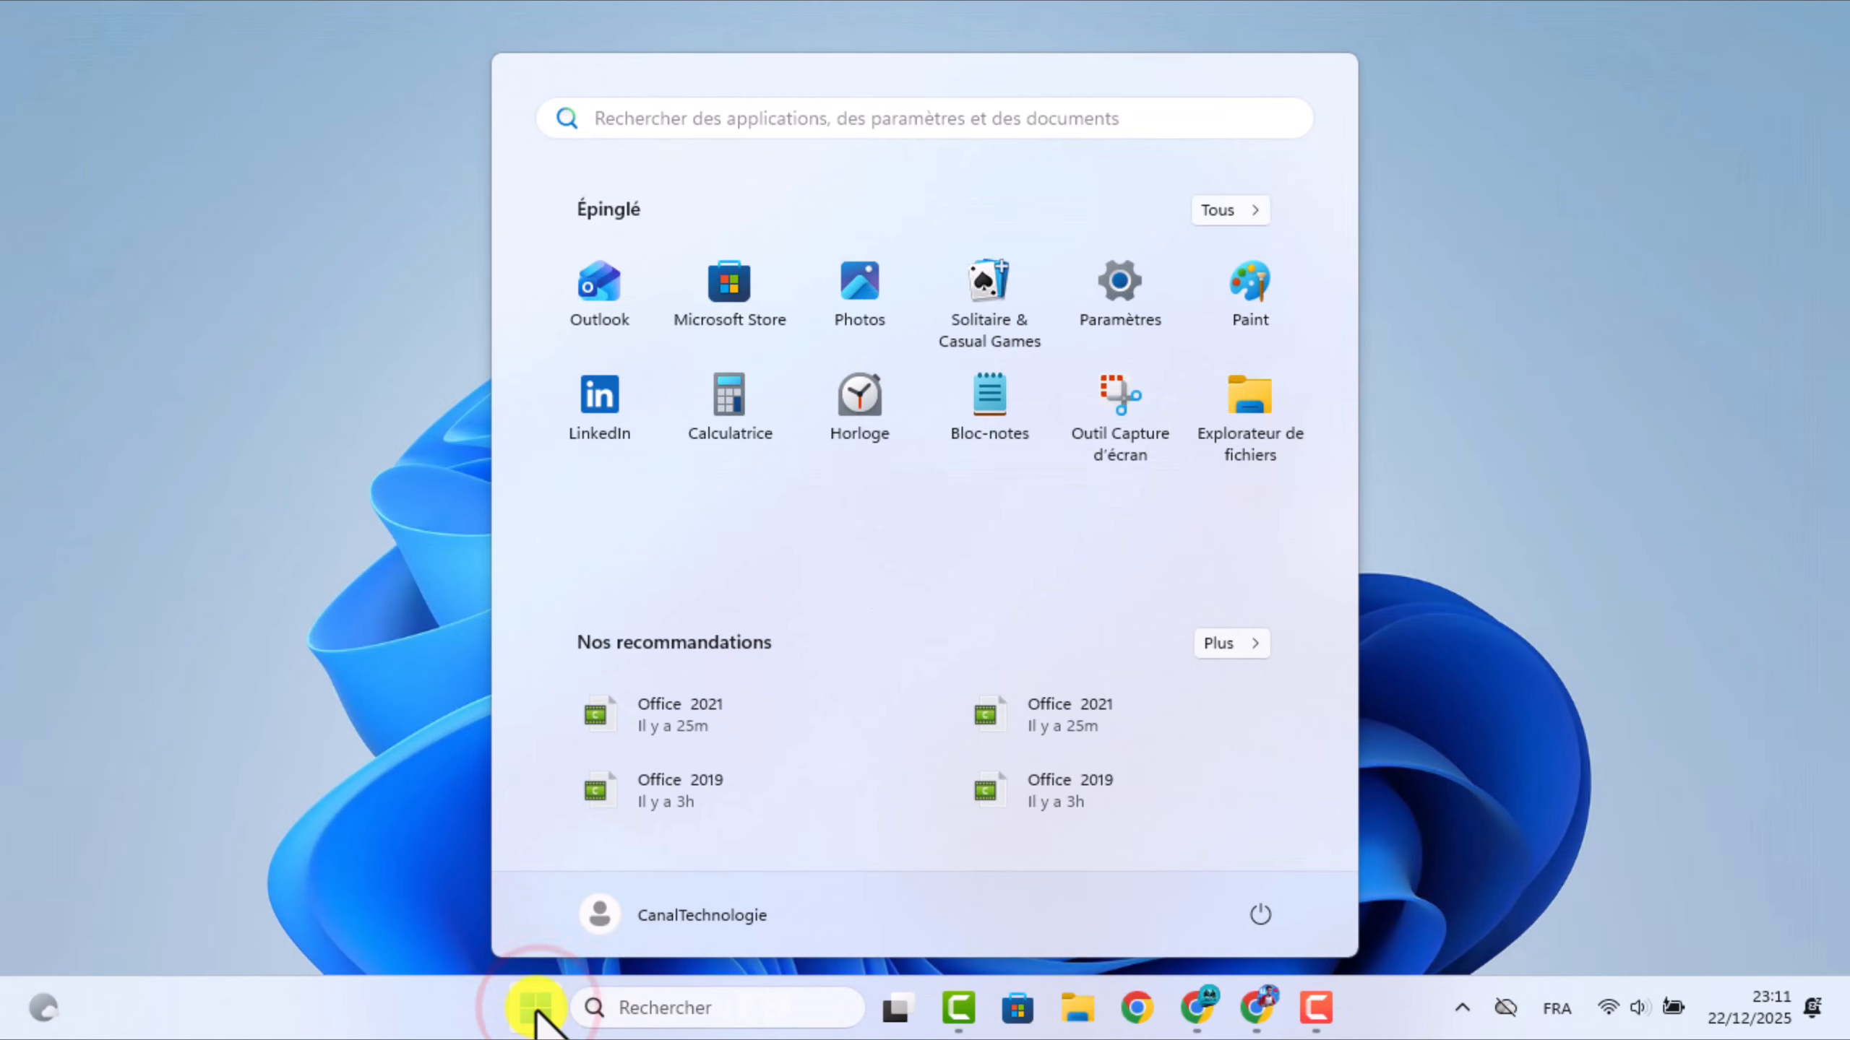
pyautogui.write('excel')
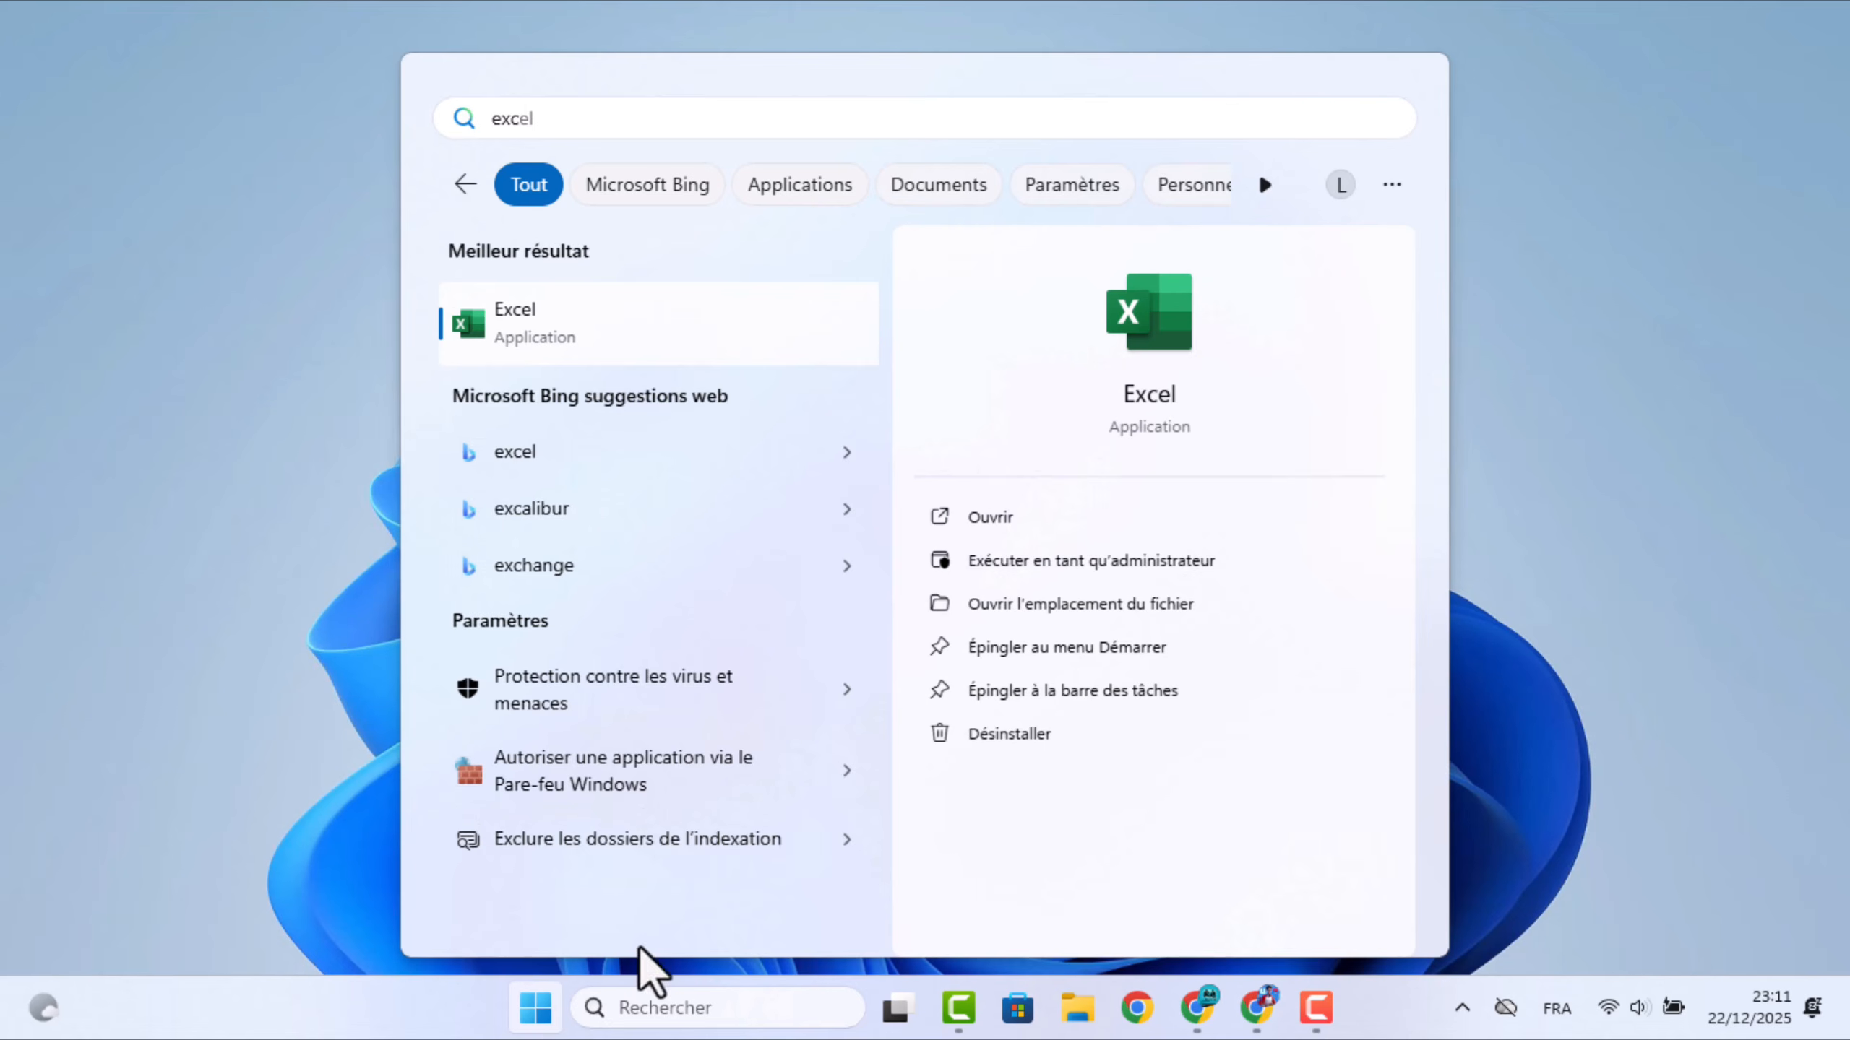
pyautogui.click(1010, 526)
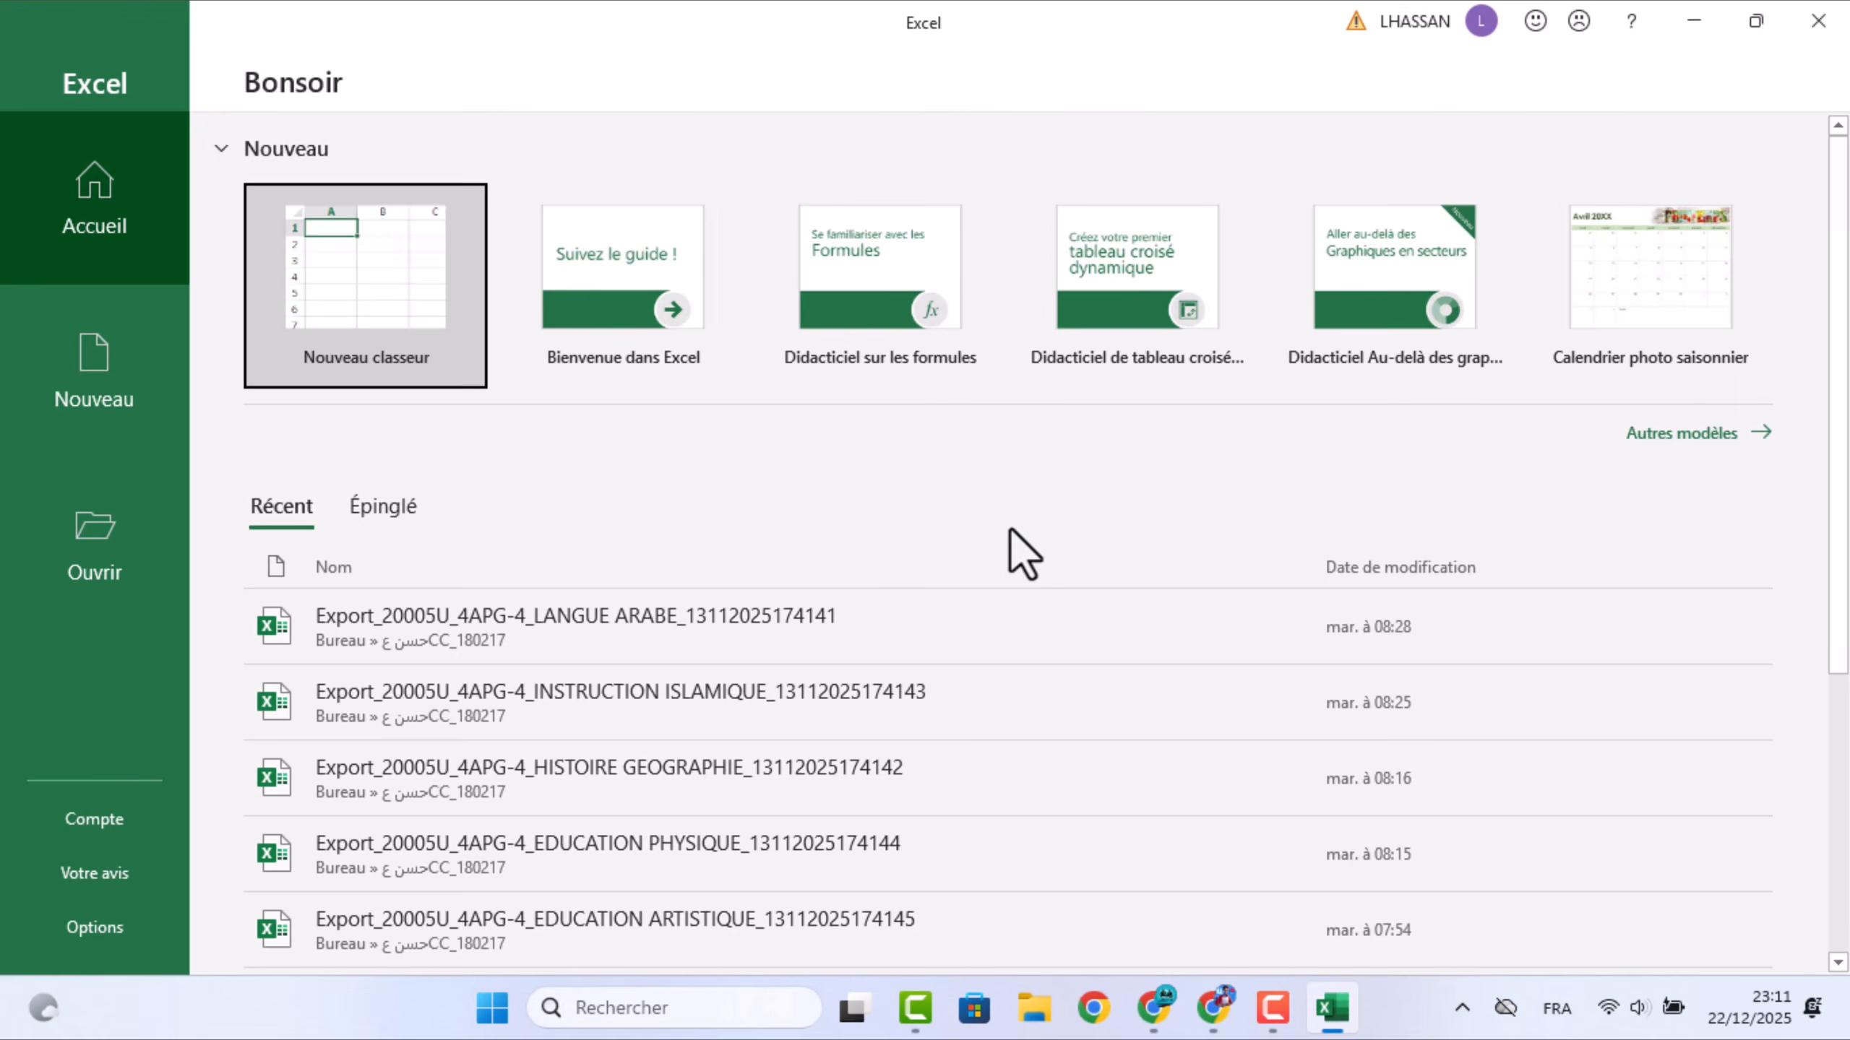
pyautogui.click(458, 332)
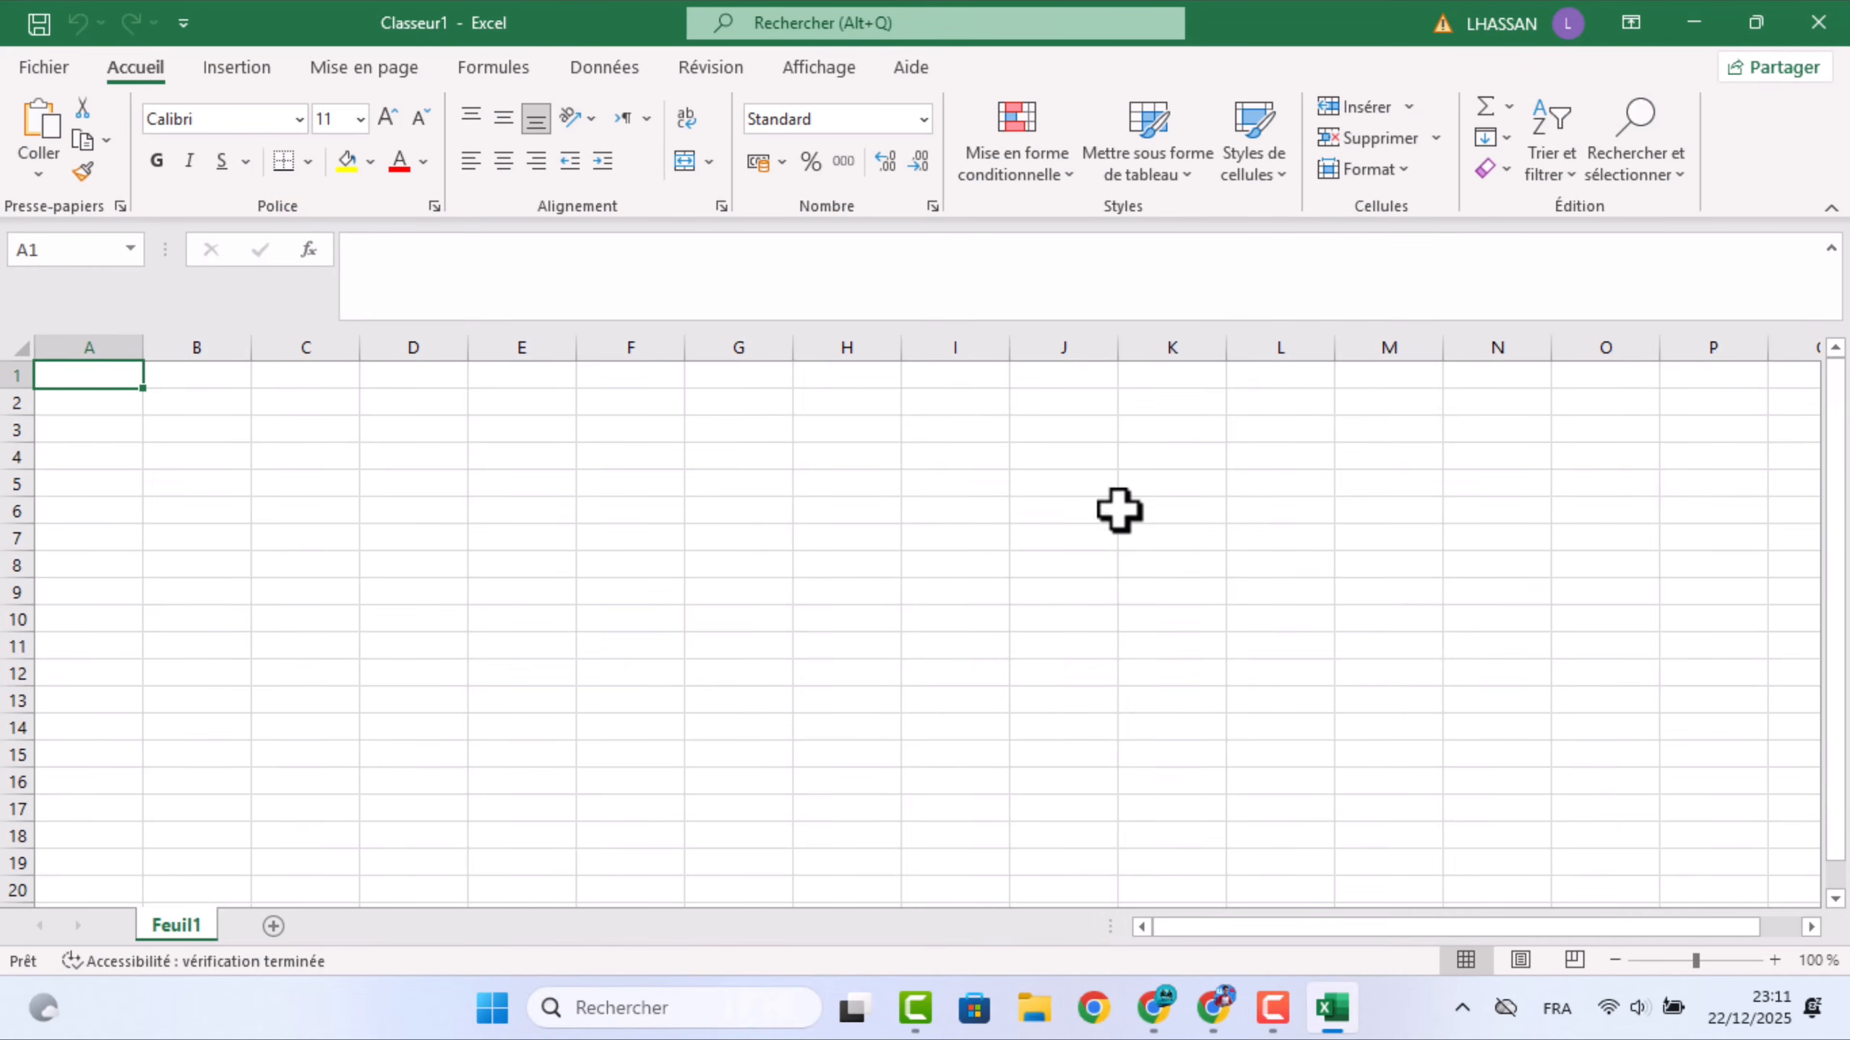
pyautogui.click(1814, 28)
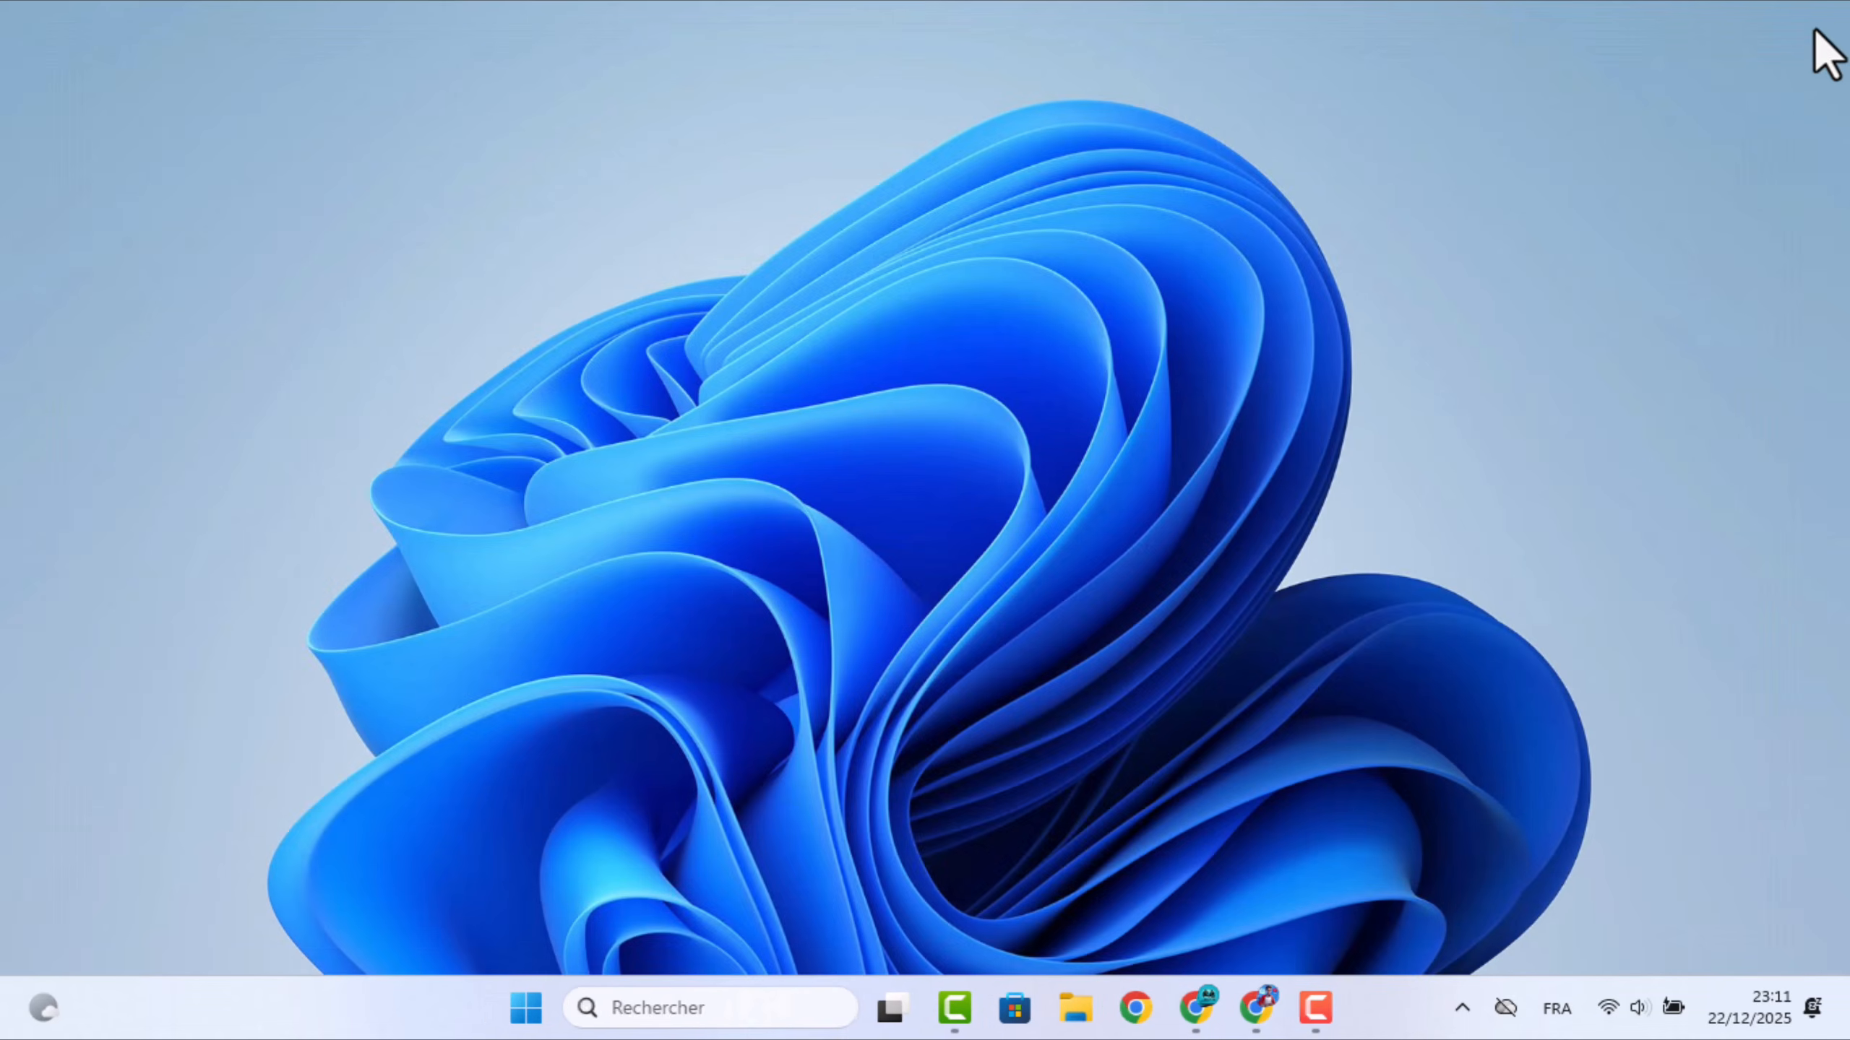
# Find and open PowerPoint to check its installation.
pyautogui.click(537, 1009)
pyautogui.write('po')
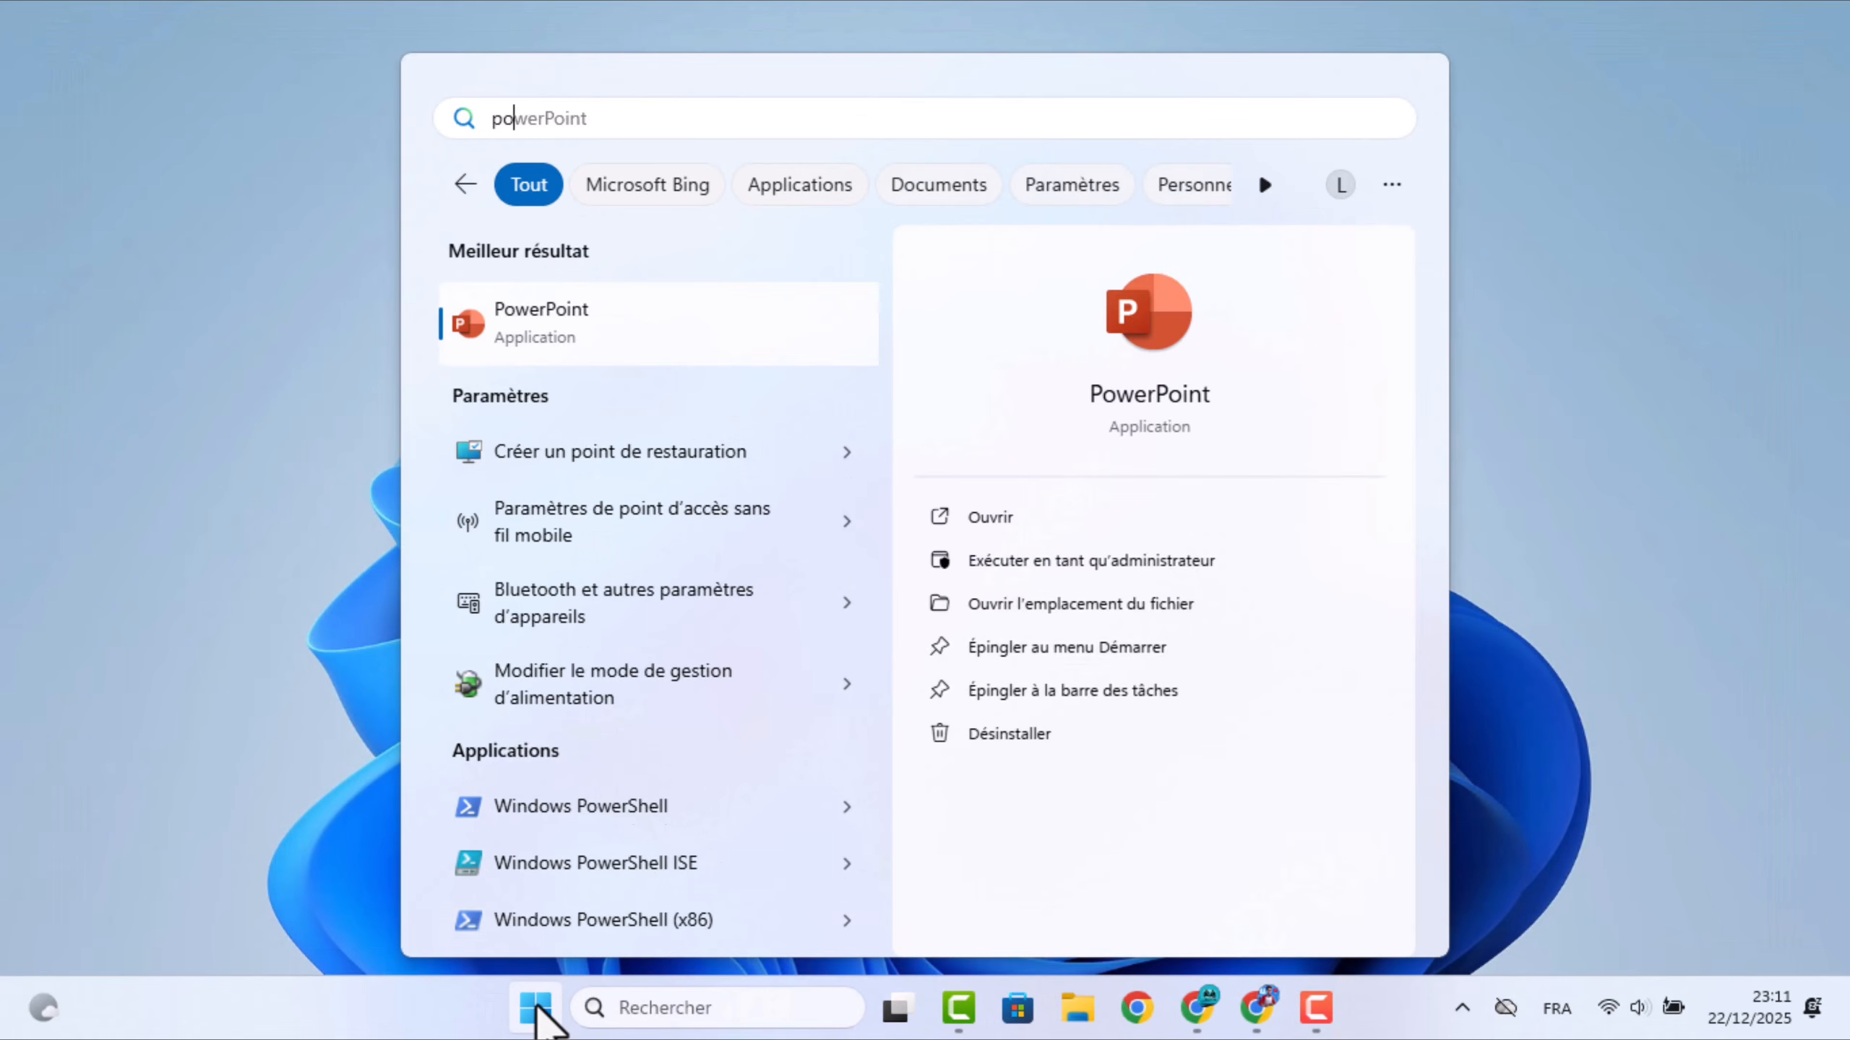
pyautogui.click(1007, 520)
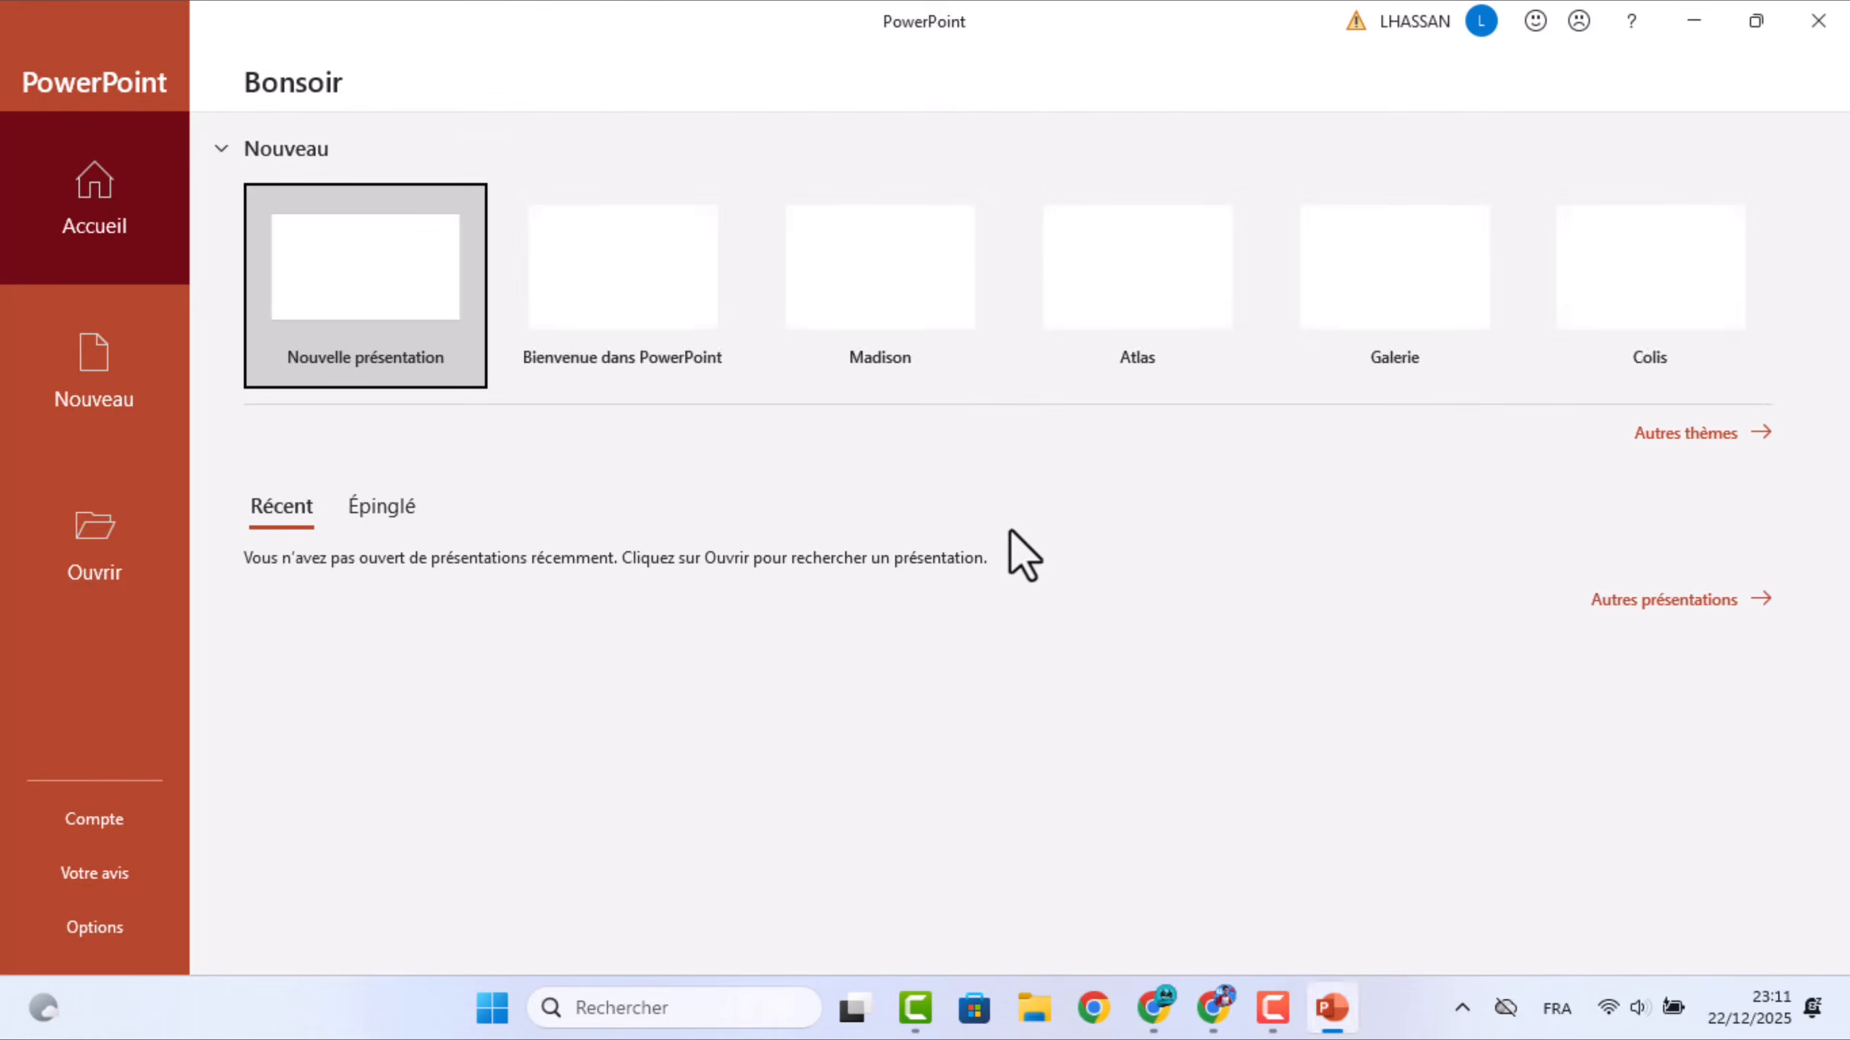